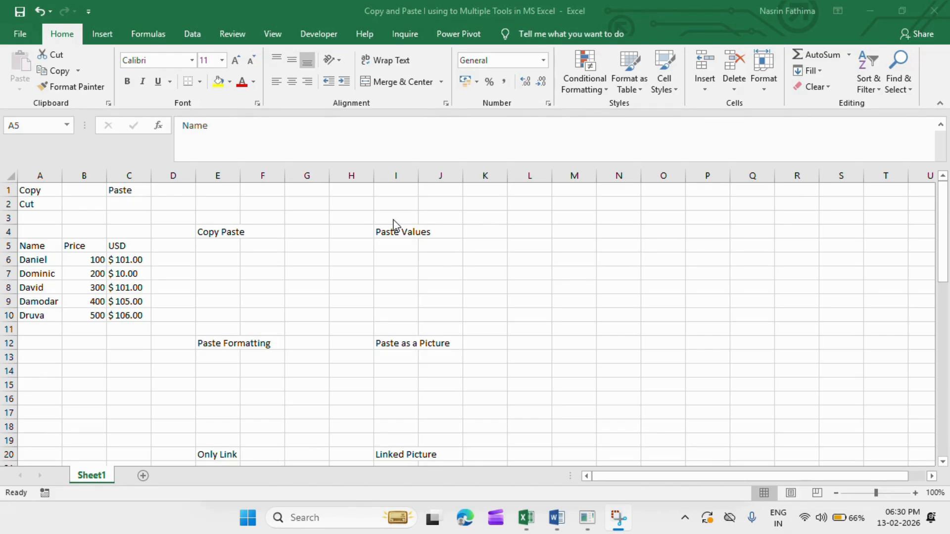
{"action": "left_click", "coordinate": [29, 192]}
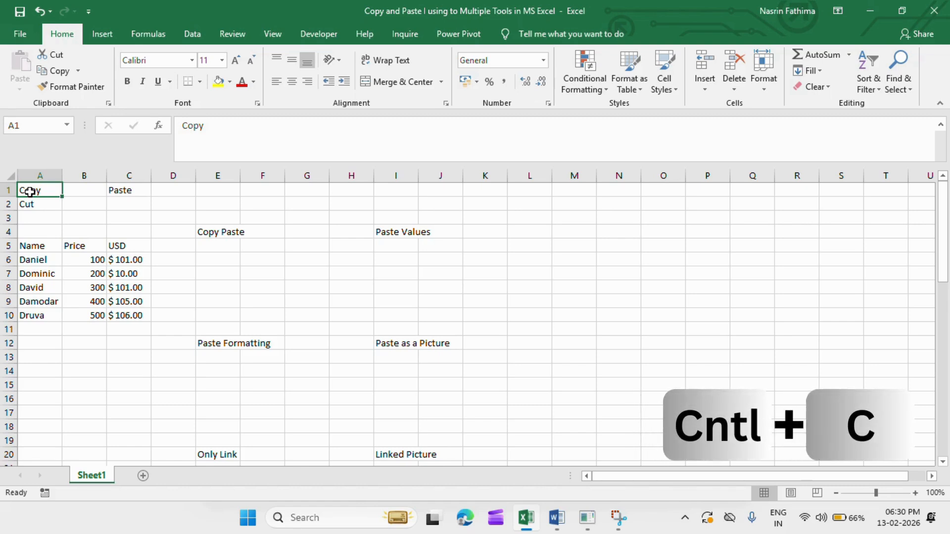
{"action": "left_click", "coordinate": [123, 190]}
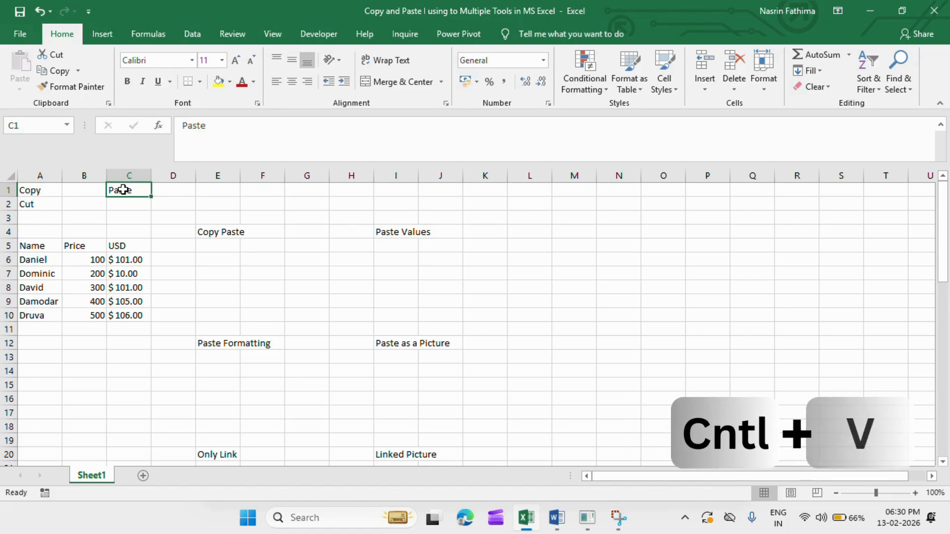
{"action": "left_click", "coordinate": [37, 203]}
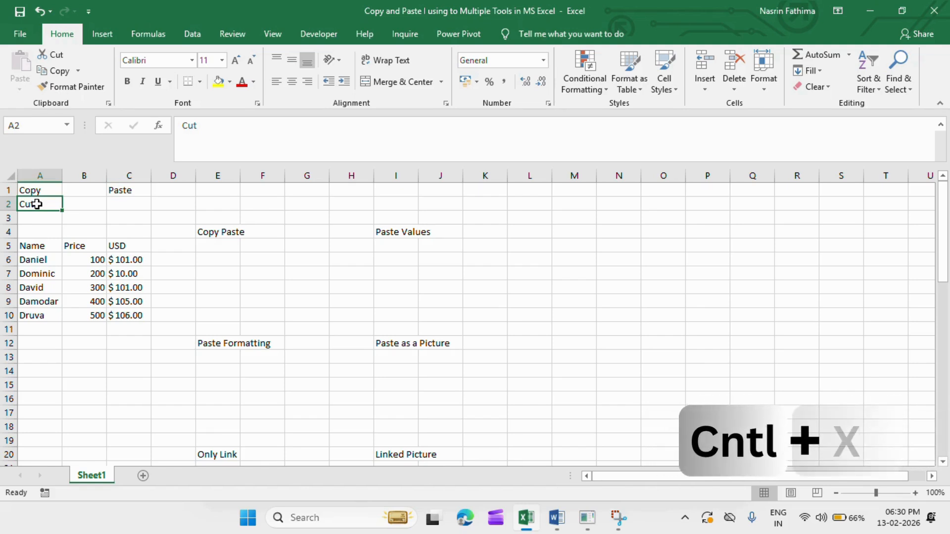
Copy the table in A5:C10 and paste it at cell L4.
{"action": "left_click_drag", "start_coordinate": [33, 251], "coordinate": [132, 318]}
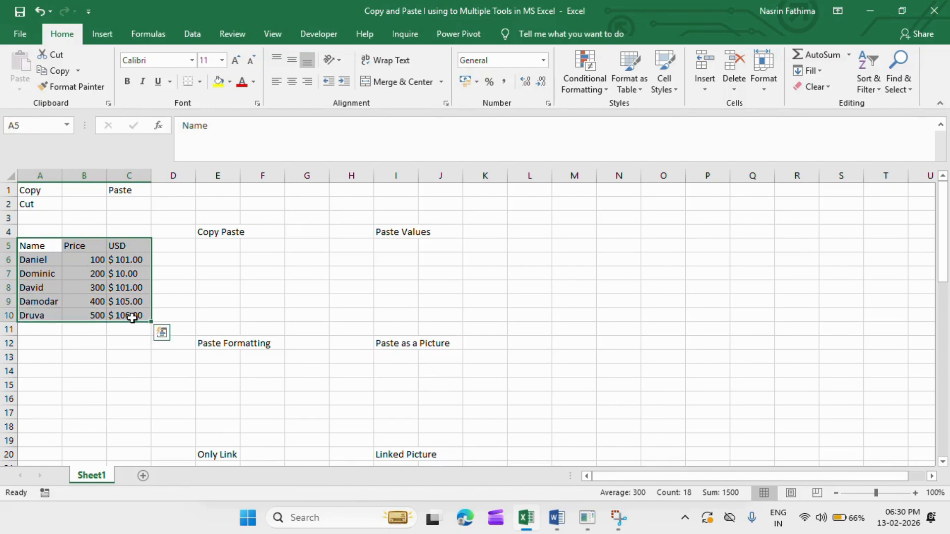
{"action": "key", "text": "ctrl+x"}
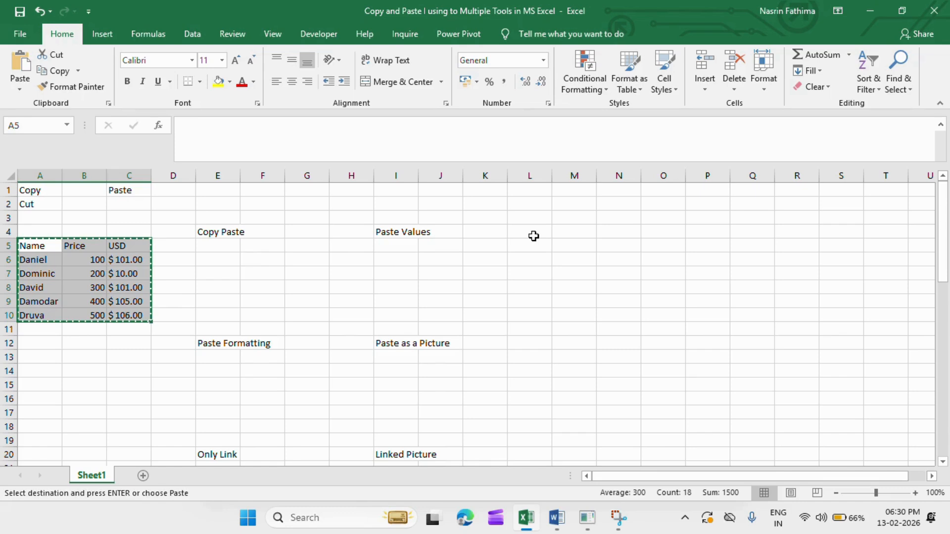
{"action": "left_click", "coordinate": [533, 237]}
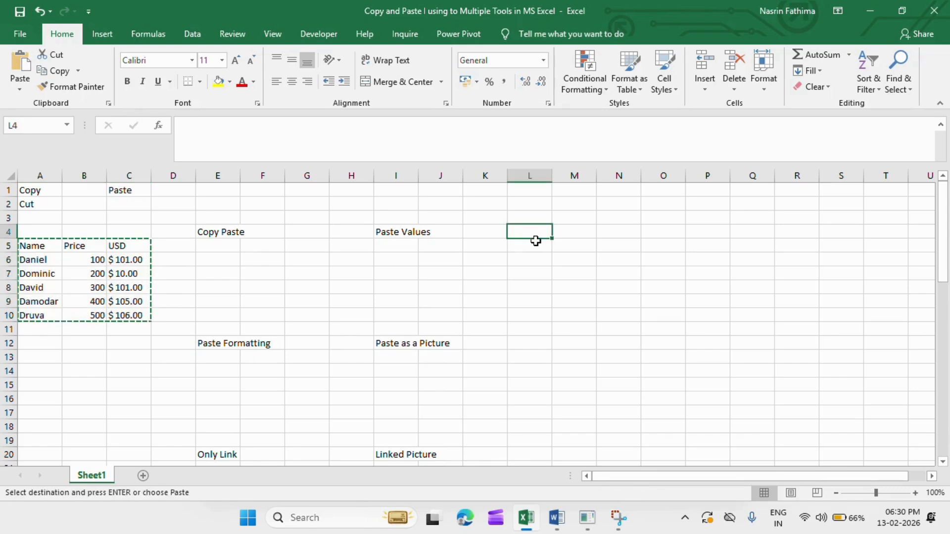
{"action": "key", "text": "ctrl+v"}
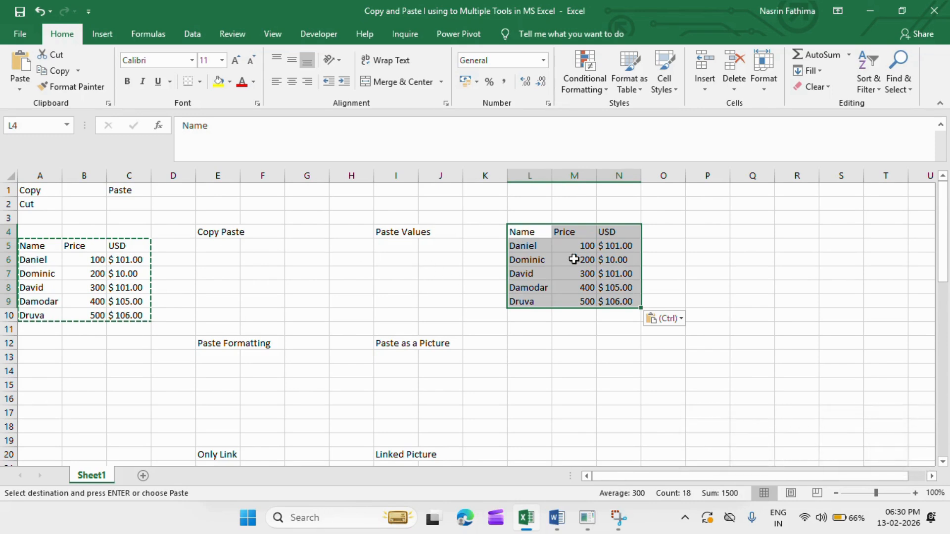
{"action": "left_click", "coordinate": [566, 430]}
Move the pasted table from L4:N9 to cell L13 with cut and paste, and delete it there.
{"action": "left_click_drag", "start_coordinate": [527, 229], "coordinate": [615, 297]}
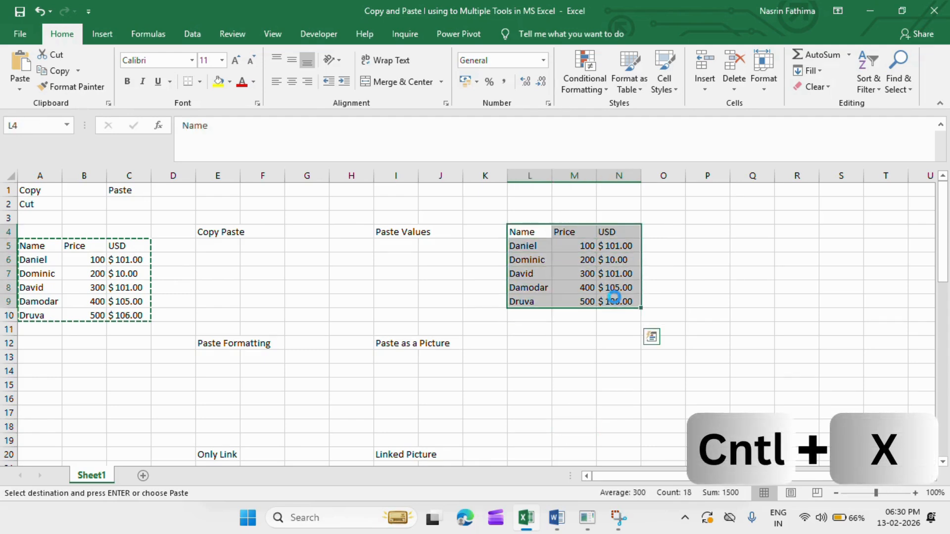
{"action": "key", "text": "ctrl+x"}
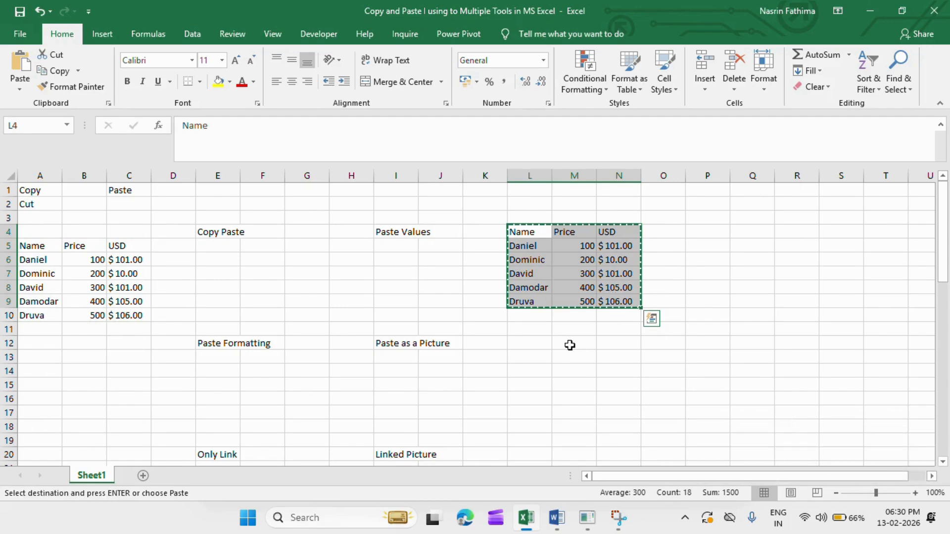
{"action": "left_click", "coordinate": [532, 356]}
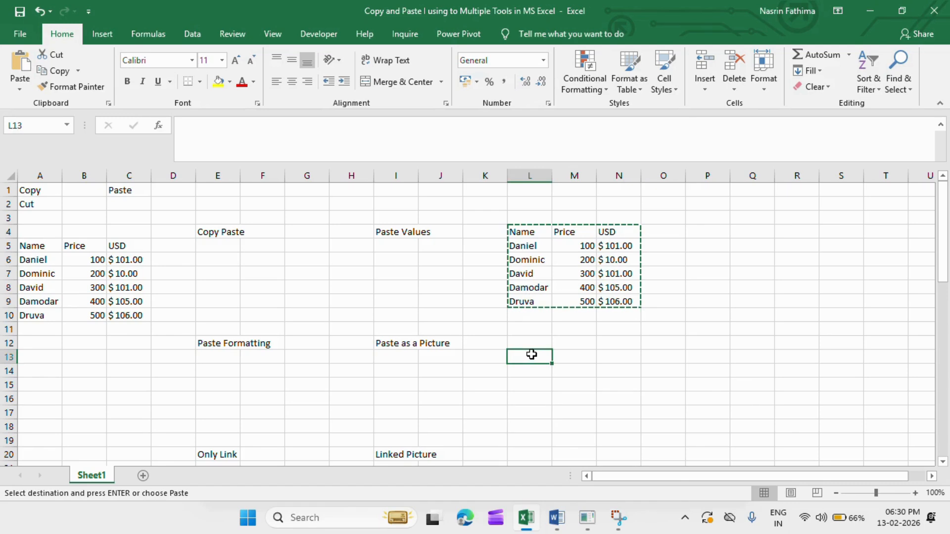
{"action": "key", "text": "ctrl+v"}
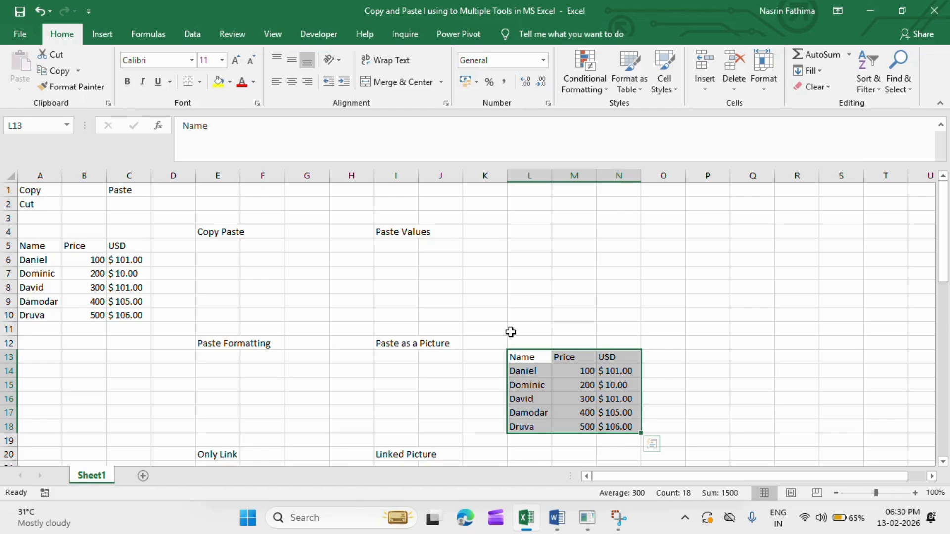
{"action": "key", "text": "Delete"}
{"action": "left_click", "coordinate": [520, 315]}
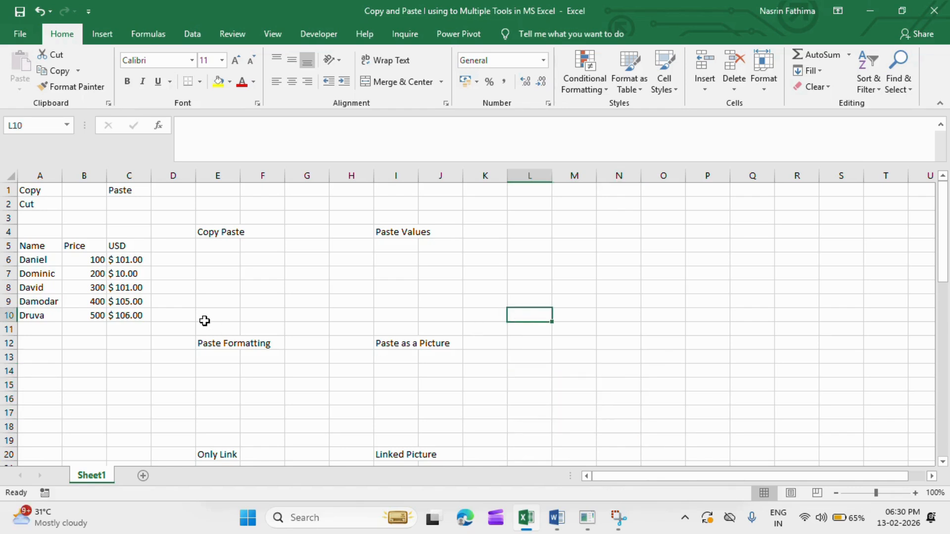
Select the whole table A5:C10, extending the selection cell by cell from A5.
{"action": "left_click_drag", "start_coordinate": [34, 244], "coordinate": [132, 316]}
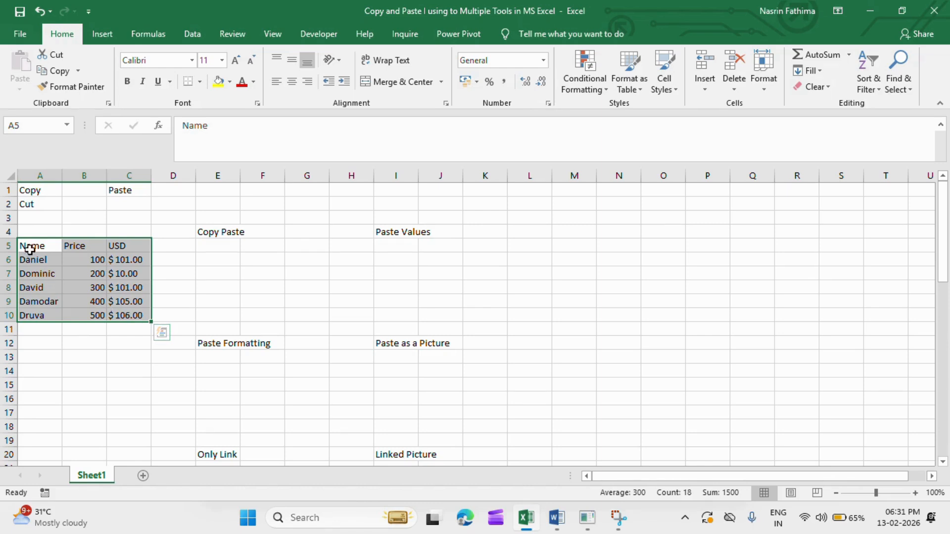
{"action": "left_click", "coordinate": [54, 283]}
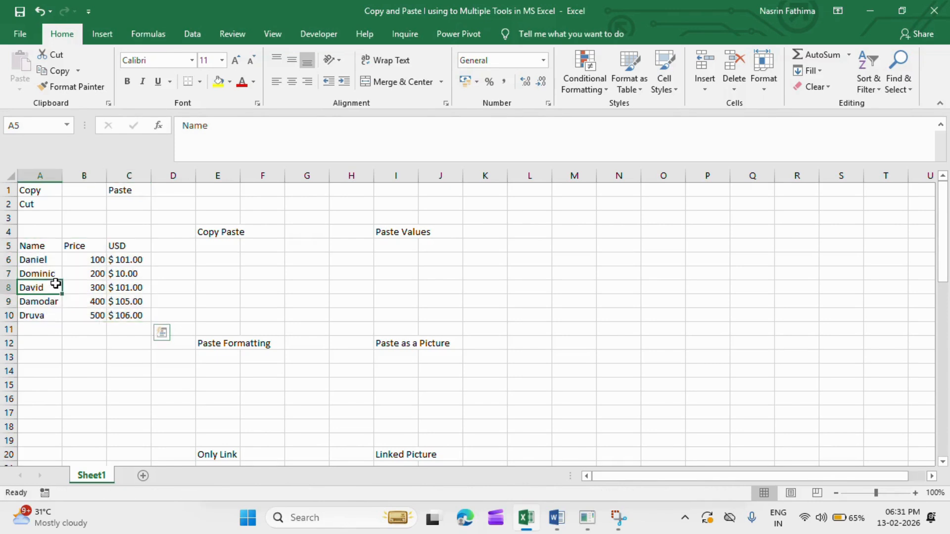
{"action": "left_click", "coordinate": [26, 244]}
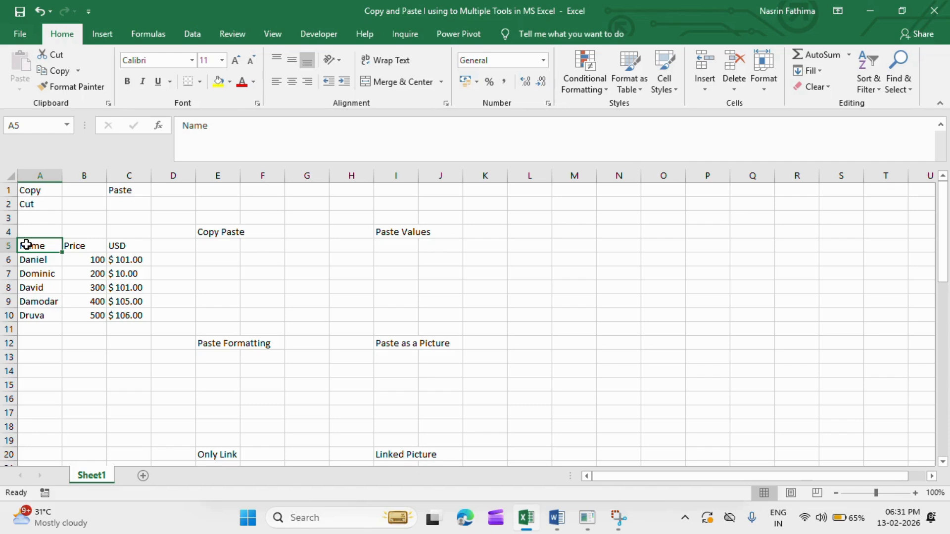
{"action": "key", "text": "shift+Right"}
{"action": "key", "text": "shift+Right"}
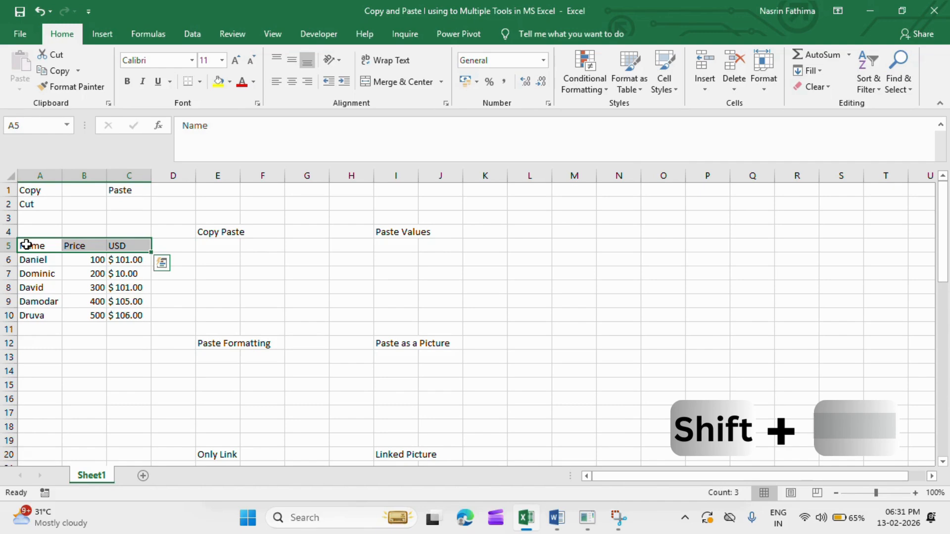
{"action": "key", "text": "shift+Down"}
{"action": "key", "text": "shift+Down"}
{"action": "key", "text": "shift+Down"}
{"action": "key", "text": "shift+Down"}
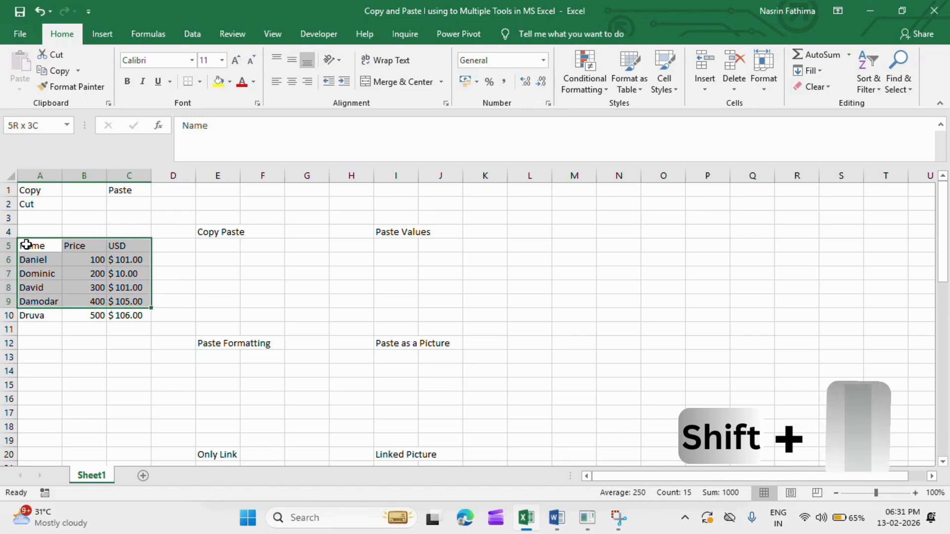
{"action": "key", "text": "shift+Down"}
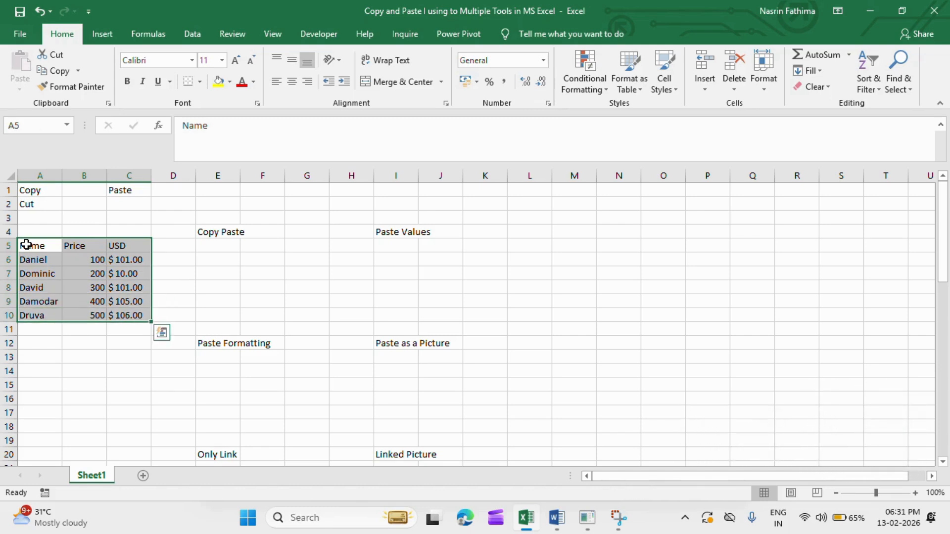
Apply all borders to the whole table in A5:C10.
{"action": "left_click", "coordinate": [26, 245]}
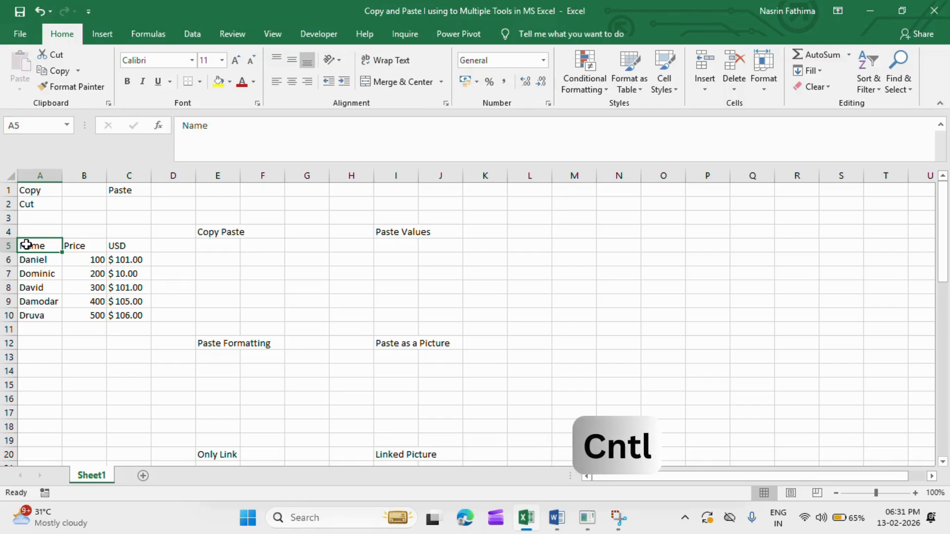
{"action": "key", "text": "ctrl+shift+Right"}
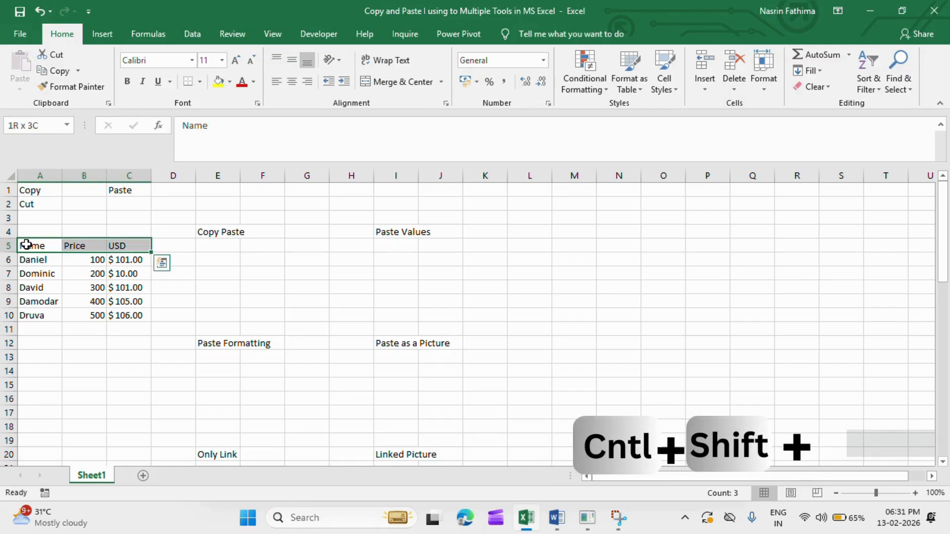
{"action": "key", "text": "ctrl+shift+Down"}
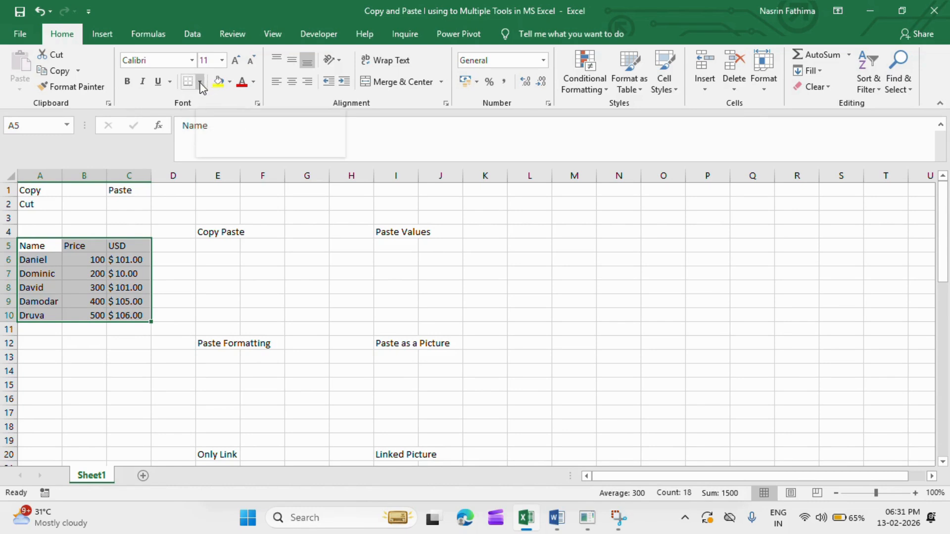
{"action": "left_click", "coordinate": [201, 83]}
{"action": "left_click", "coordinate": [200, 201]}
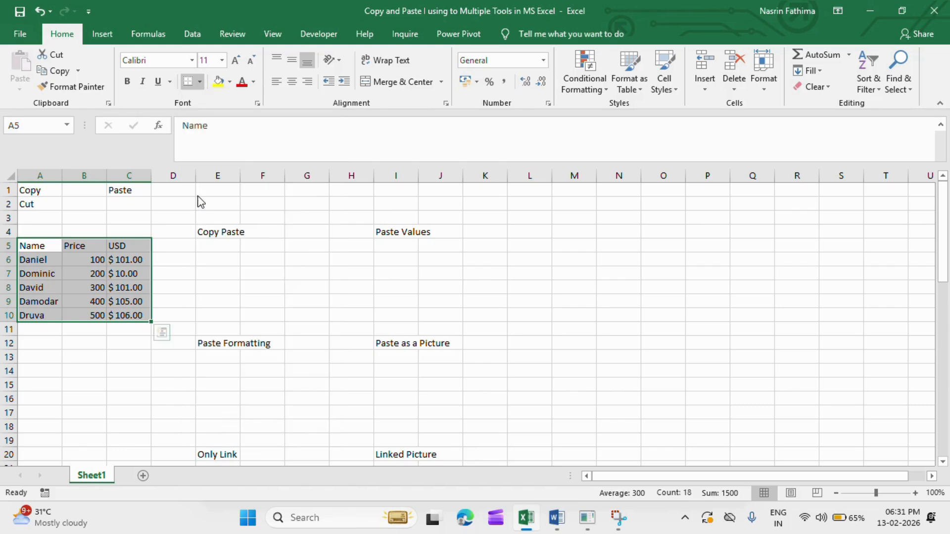
{"action": "left_click", "coordinate": [81, 371]}
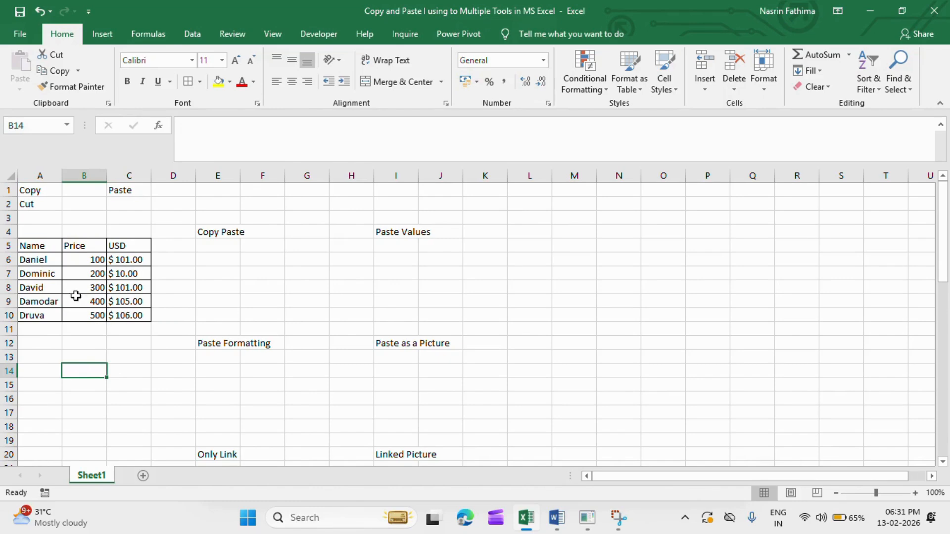
Format the header row A5:C5 with a dark green fill and white, bold, italic text.
{"action": "left_click_drag", "start_coordinate": [40, 249], "coordinate": [114, 246]}
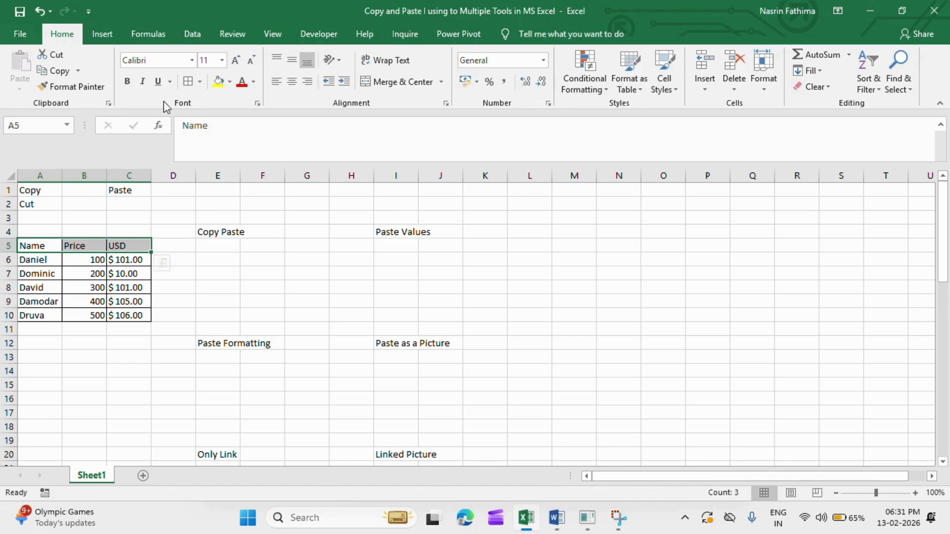
{"action": "left_click", "coordinate": [229, 82]}
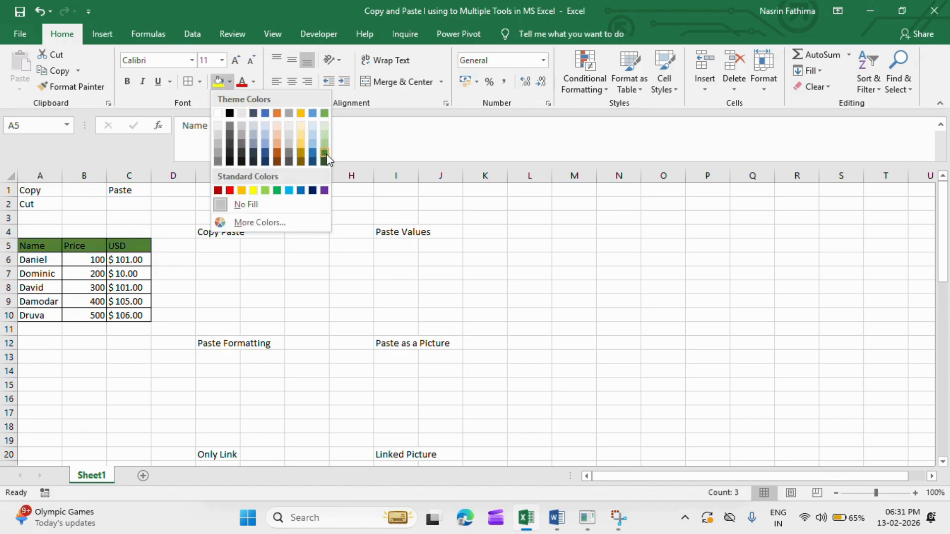
{"action": "left_click", "coordinate": [324, 162]}
{"action": "left_click", "coordinate": [253, 82]}
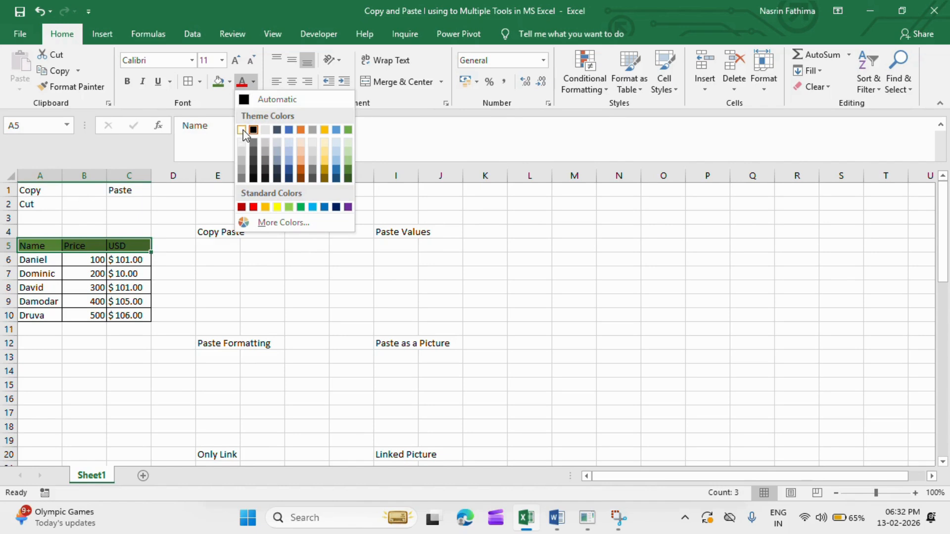
{"action": "left_click", "coordinate": [242, 130]}
{"action": "left_click", "coordinate": [128, 82]}
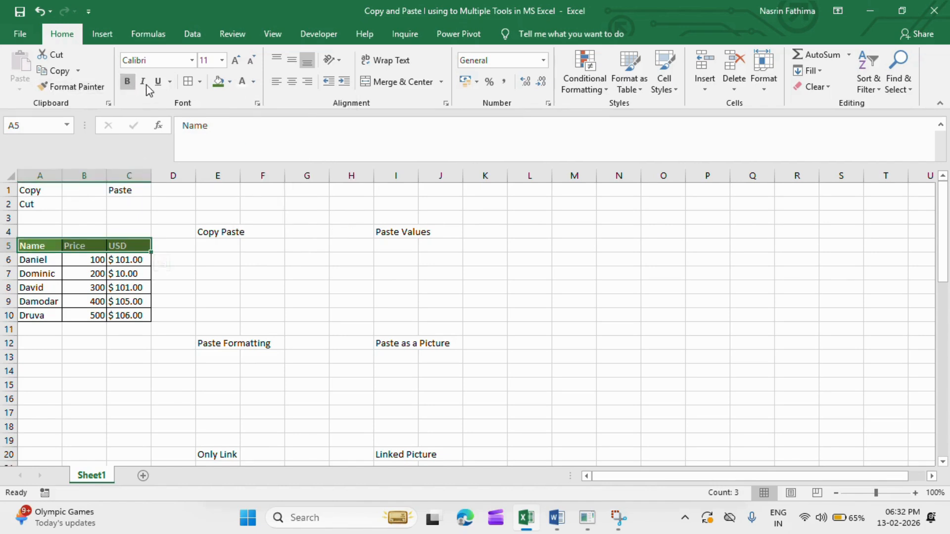
{"action": "left_click", "coordinate": [143, 82]}
{"action": "left_click", "coordinate": [246, 313]}
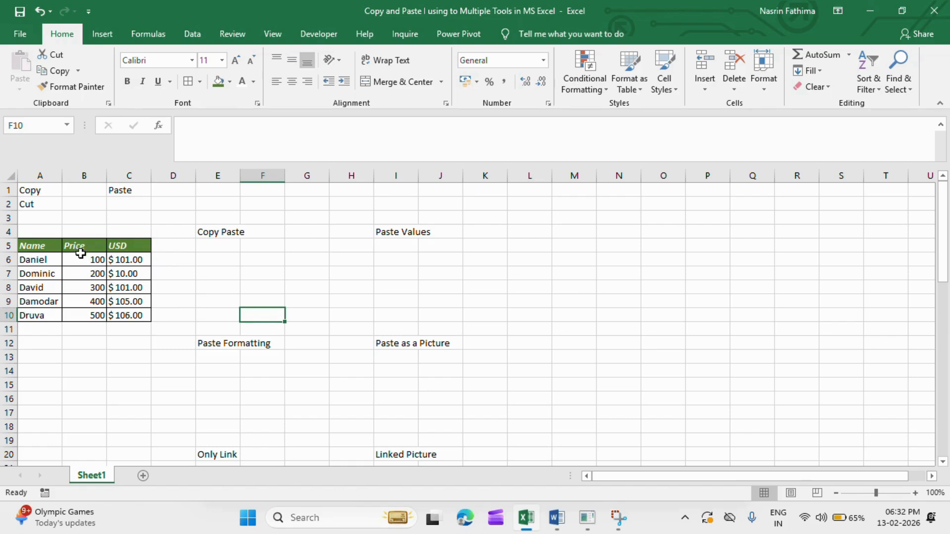
Apply the Currency number format to the Price values in B6:B10.
{"action": "left_click_drag", "start_coordinate": [82, 259], "coordinate": [89, 314]}
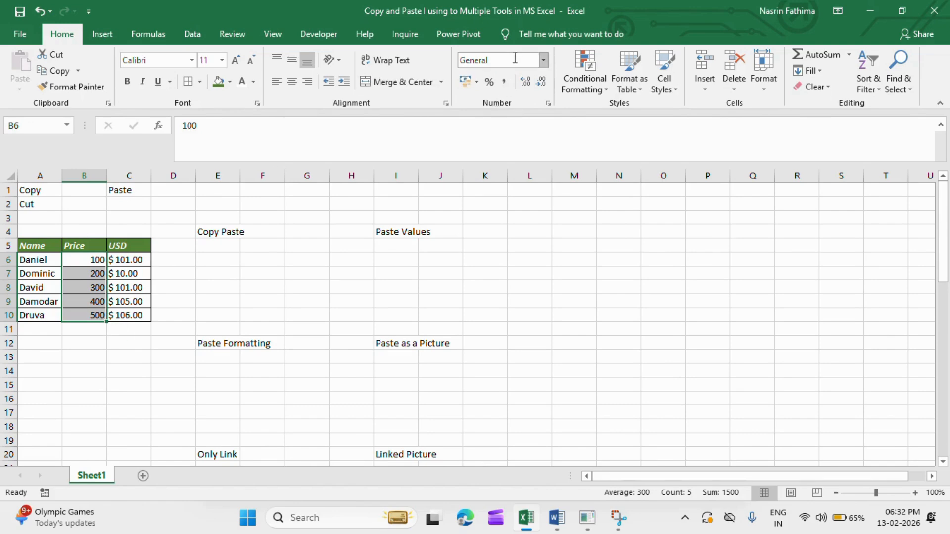
{"action": "left_click", "coordinate": [543, 61]}
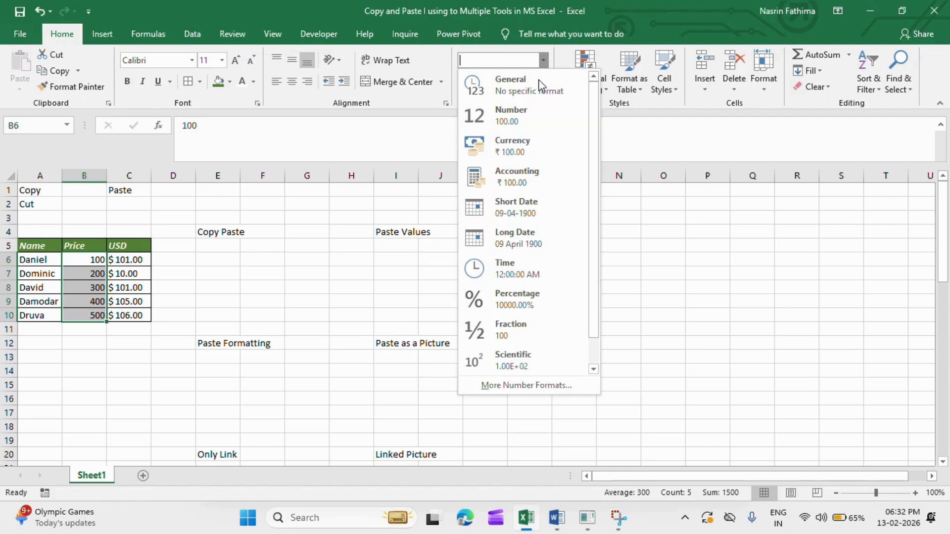
{"action": "left_click", "coordinate": [511, 153]}
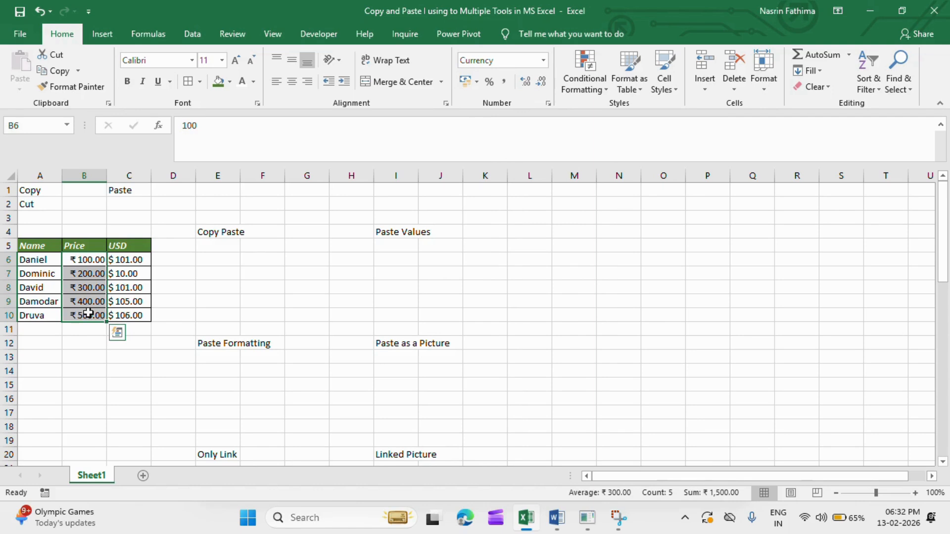
Apply the Currency number format to the USD values in C6:C10.
{"action": "left_click", "coordinate": [119, 260]}
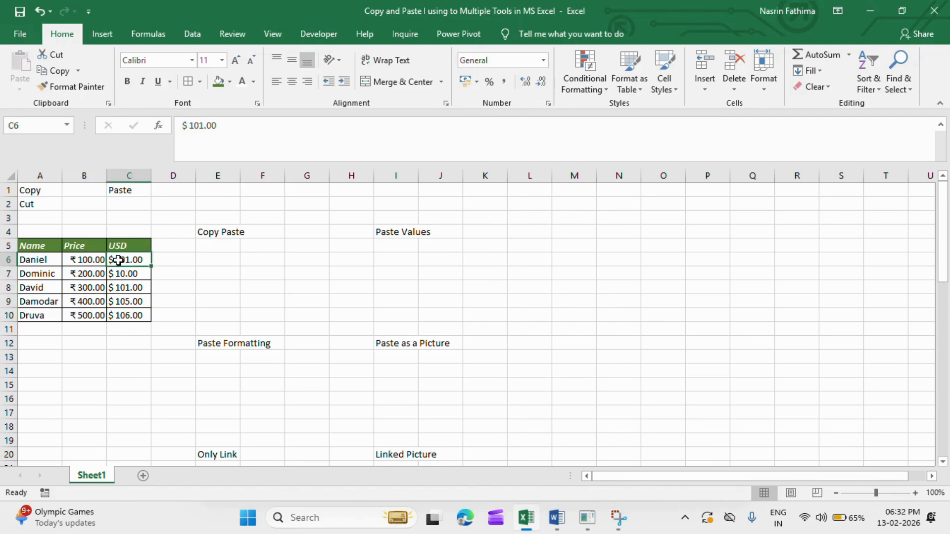
{"action": "left_click", "coordinate": [207, 288]}
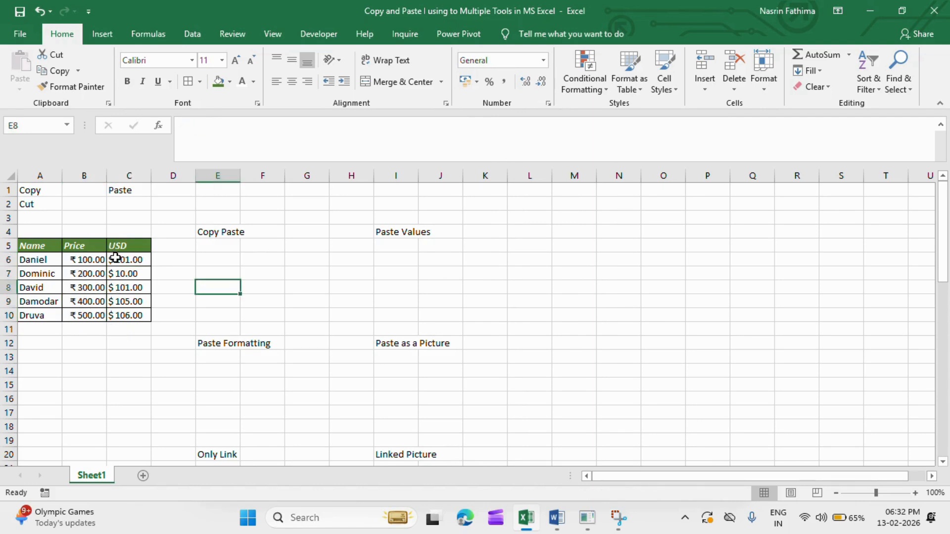
{"action": "left_click_drag", "start_coordinate": [115, 257], "coordinate": [141, 315]}
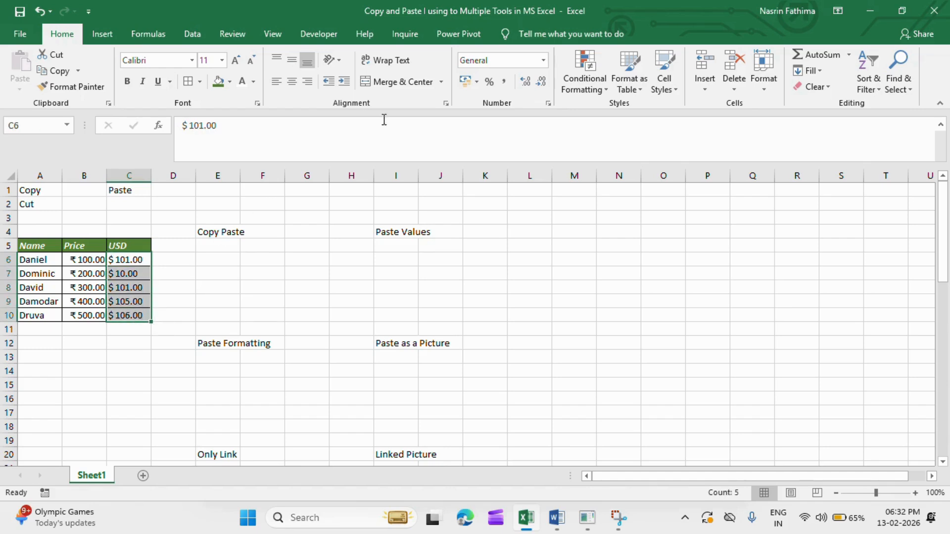
{"action": "left_click", "coordinate": [543, 60]}
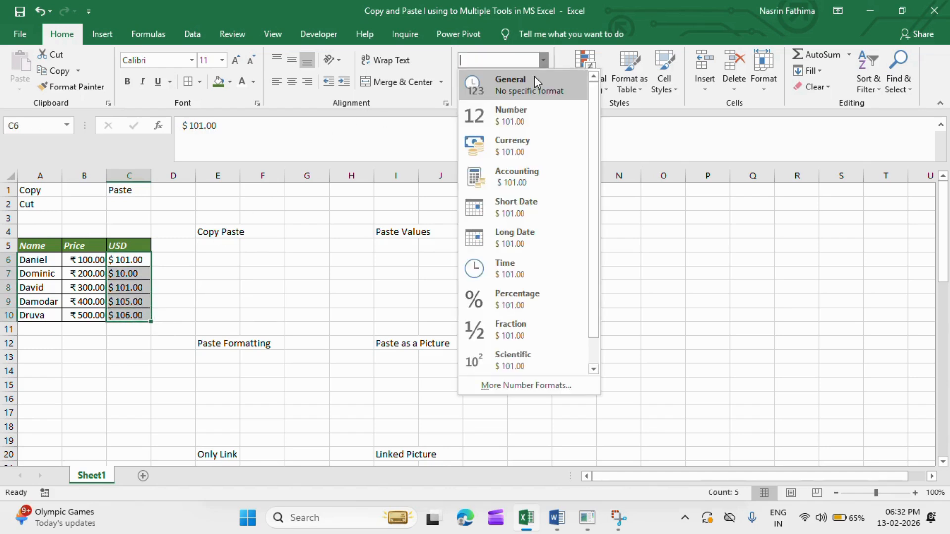
{"action": "left_click", "coordinate": [501, 144]}
{"action": "left_click", "coordinate": [180, 274]}
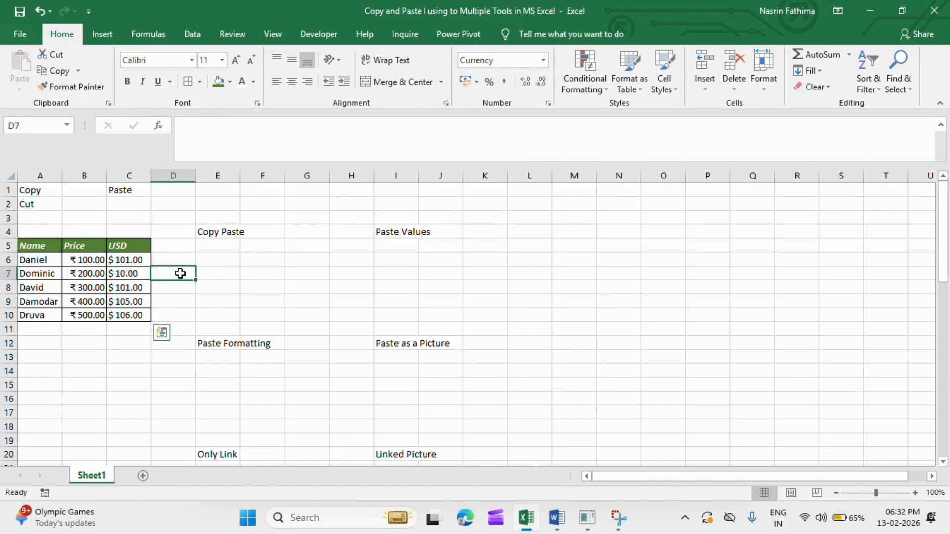
{"action": "left_click", "coordinate": [121, 262]}
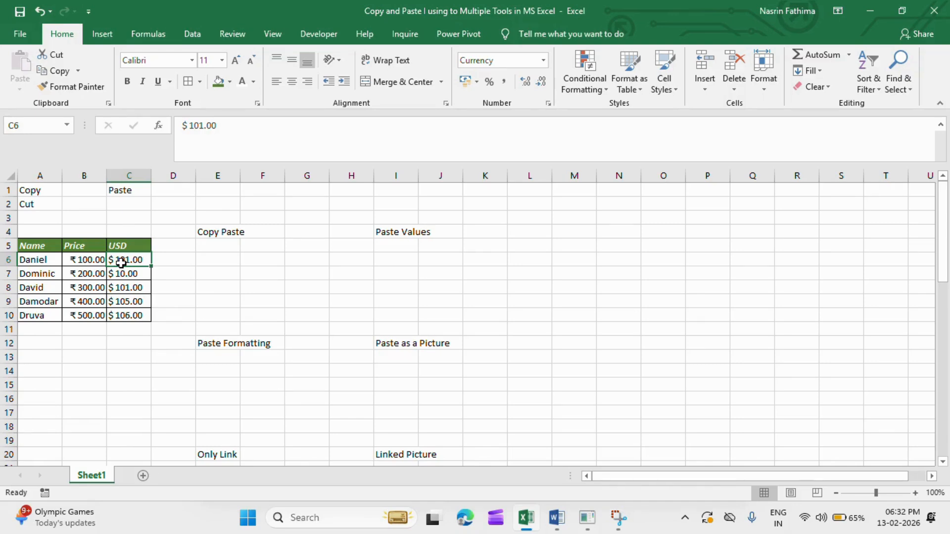
Copy the whole table A5:C10 and paste it at E5 under the Copy Paste label, ending copy mode.
{"action": "left_click_drag", "start_coordinate": [34, 246], "coordinate": [136, 311]}
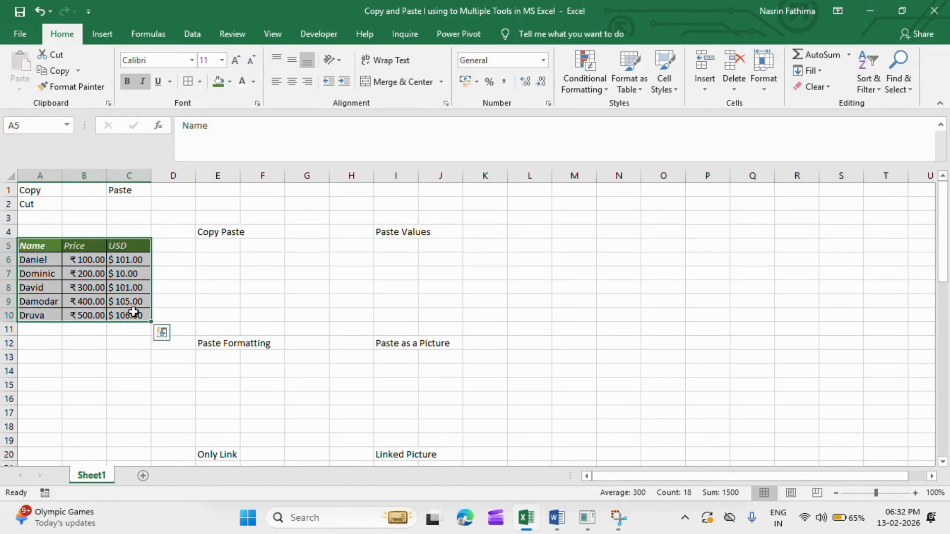
{"action": "key", "text": "ctrl+c"}
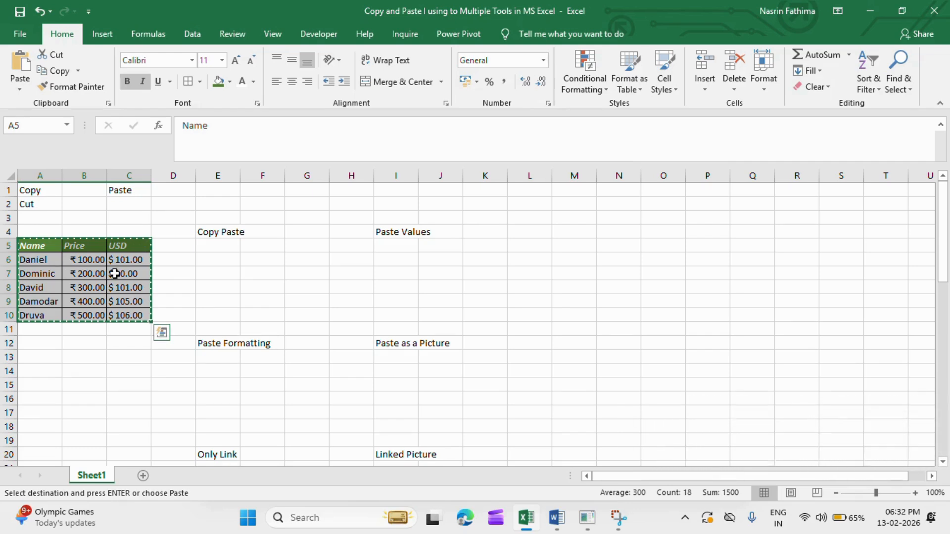
{"action": "left_click", "coordinate": [219, 246]}
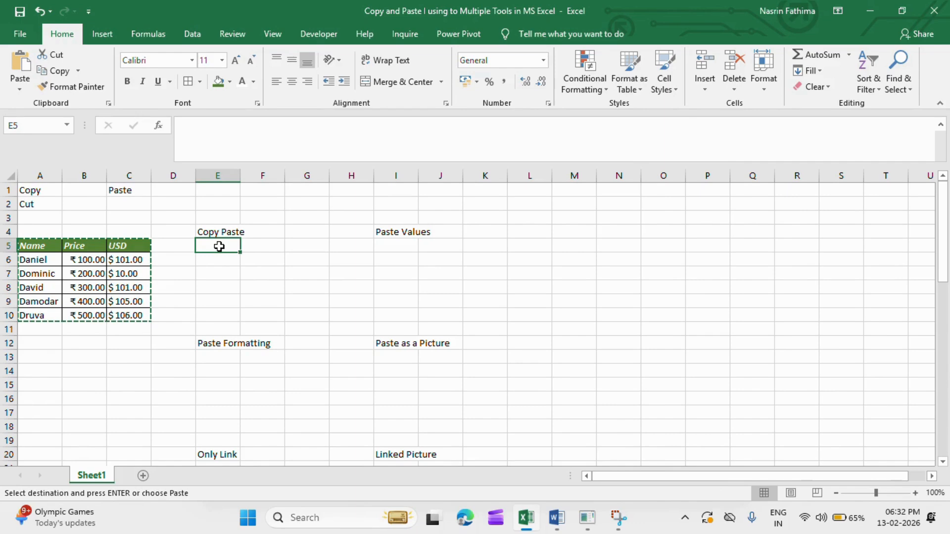
{"action": "key", "text": "ctrl+v"}
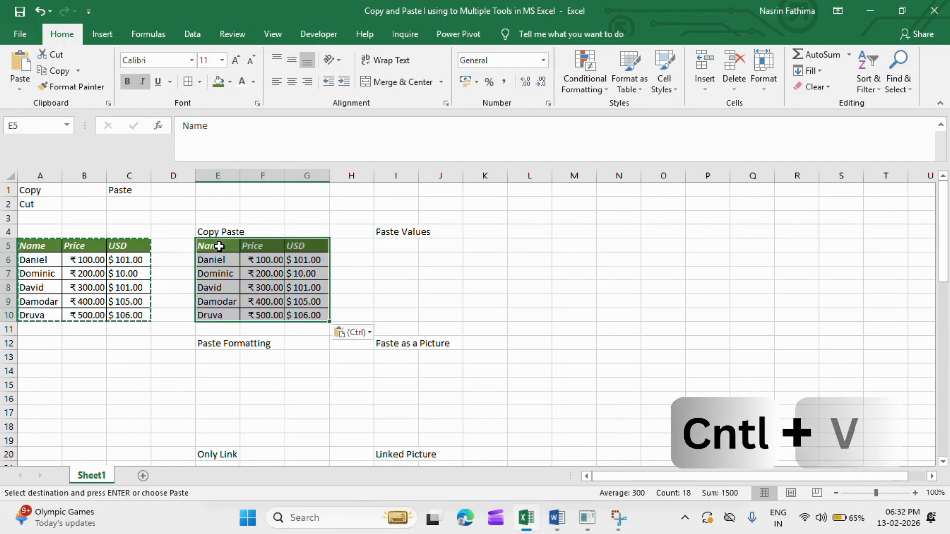
{"action": "key", "text": "Escape"}
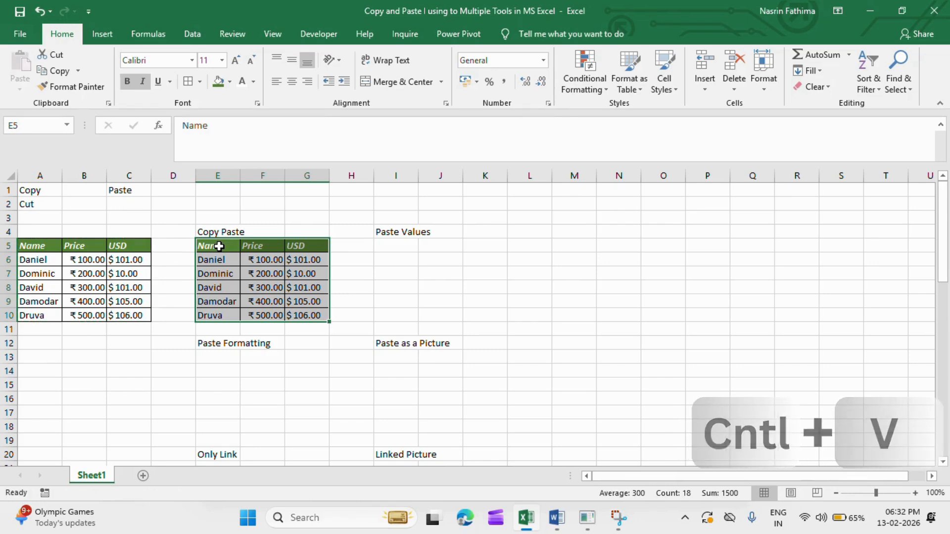
Undo the paste, redo it at E5 with the standard Paste option, and check the number formats of the pasted cells.
{"action": "key", "text": "ctrl+z"}
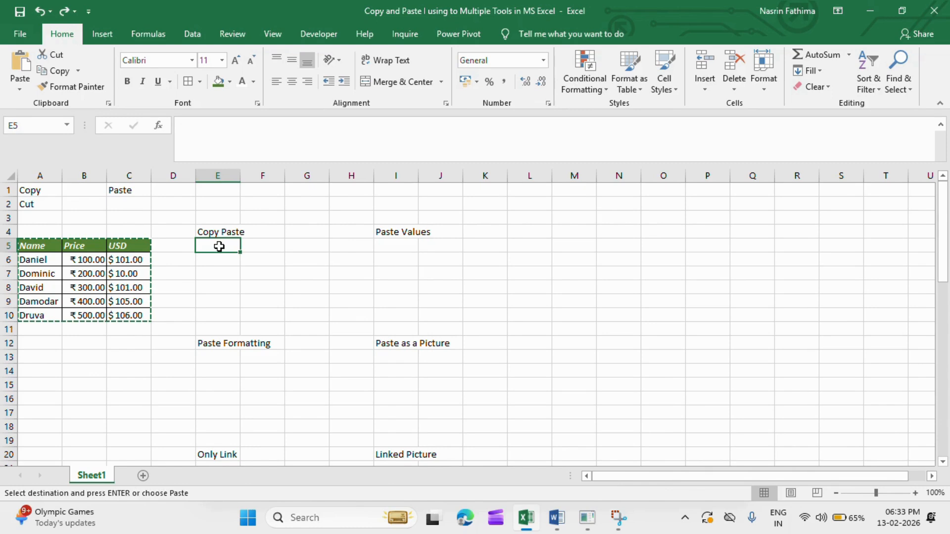
{"action": "right_click", "coordinate": [219, 246]}
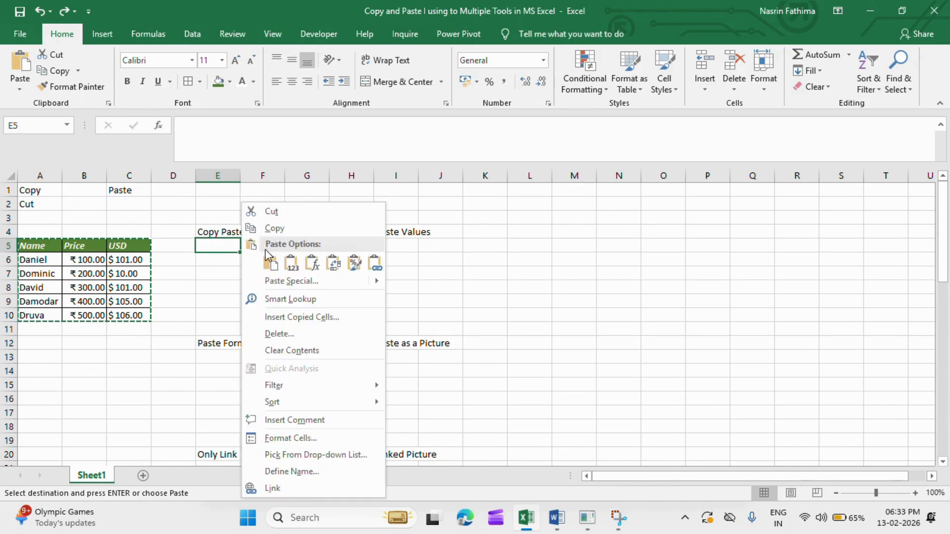
{"action": "left_click", "coordinate": [273, 268]}
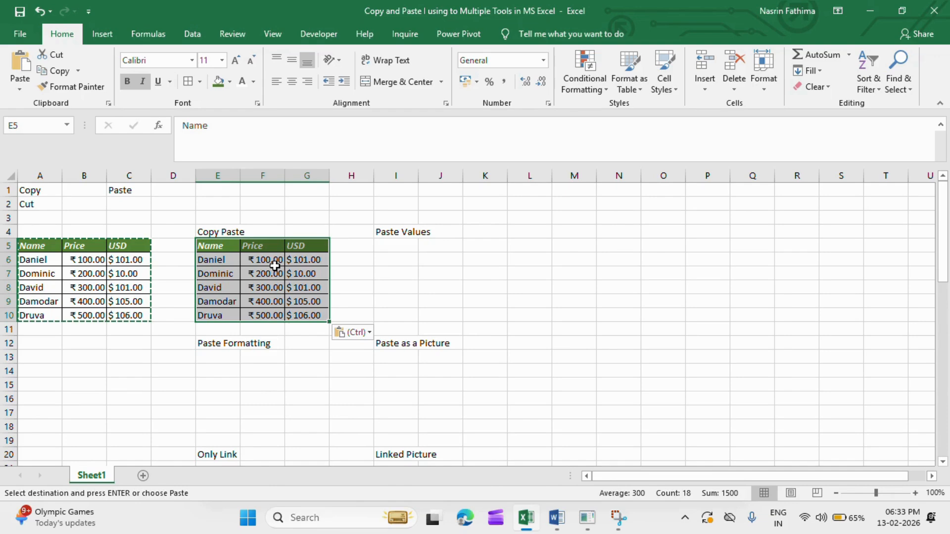
{"action": "left_click", "coordinate": [218, 270]}
{"action": "left_click", "coordinate": [219, 261]}
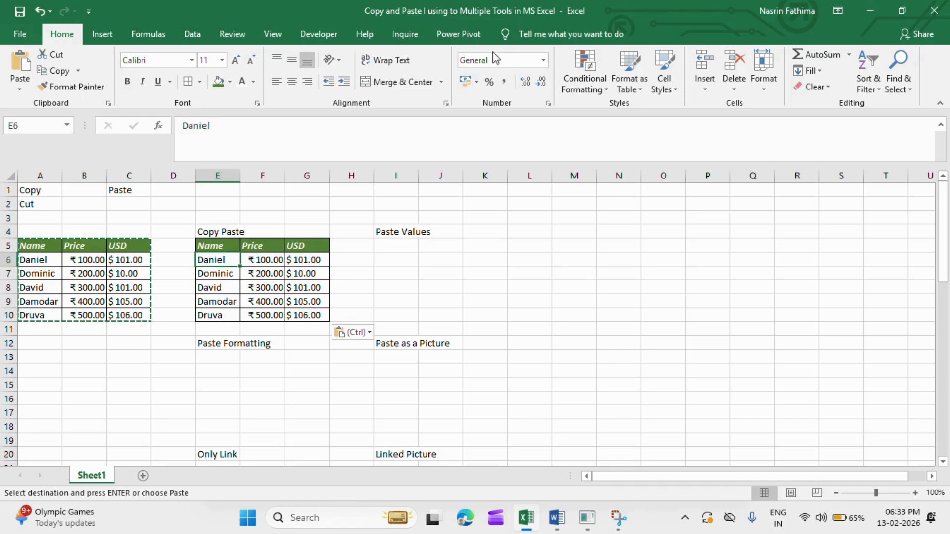
{"action": "left_click", "coordinate": [270, 258]}
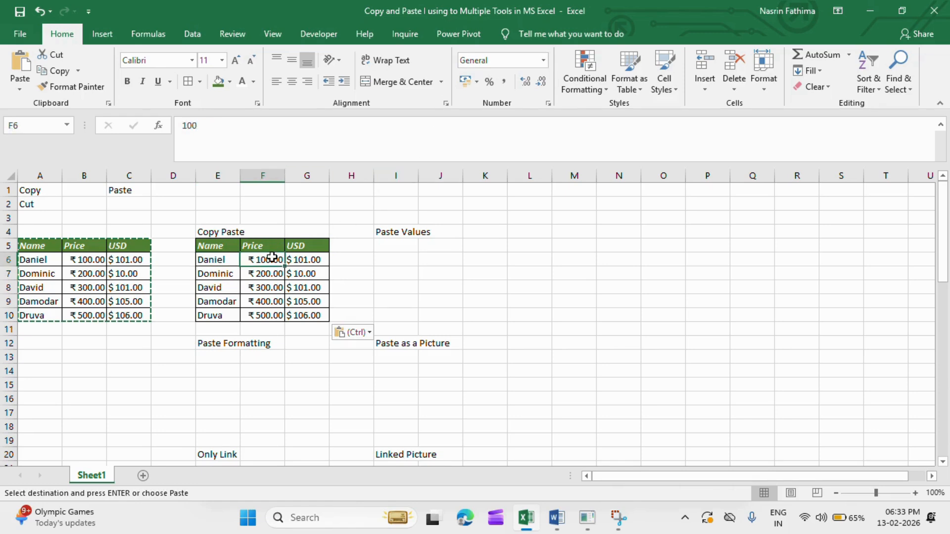
{"action": "left_click", "coordinate": [311, 288]}
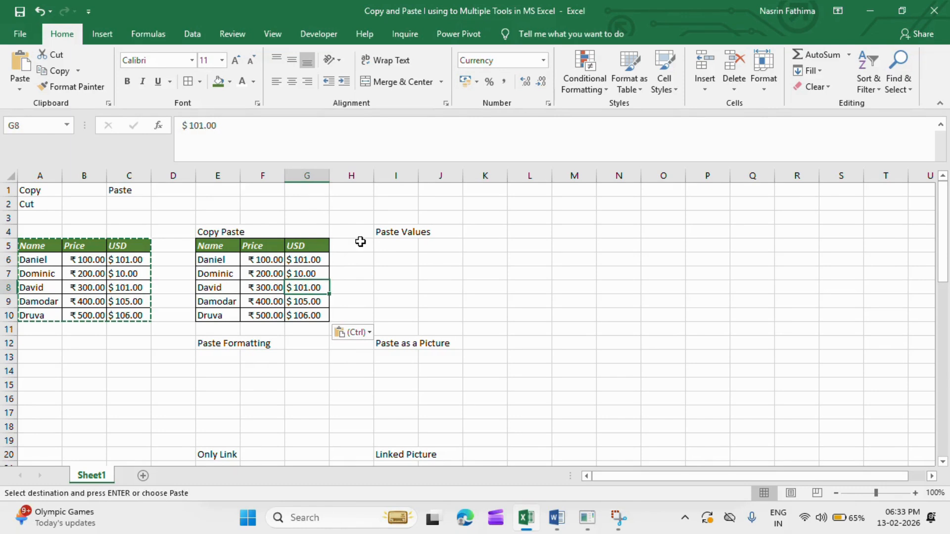
Cancel copy mode, undo the last paste to bring the copied range back, and paste the table at E5 again.
{"action": "left_click", "coordinate": [407, 243]}
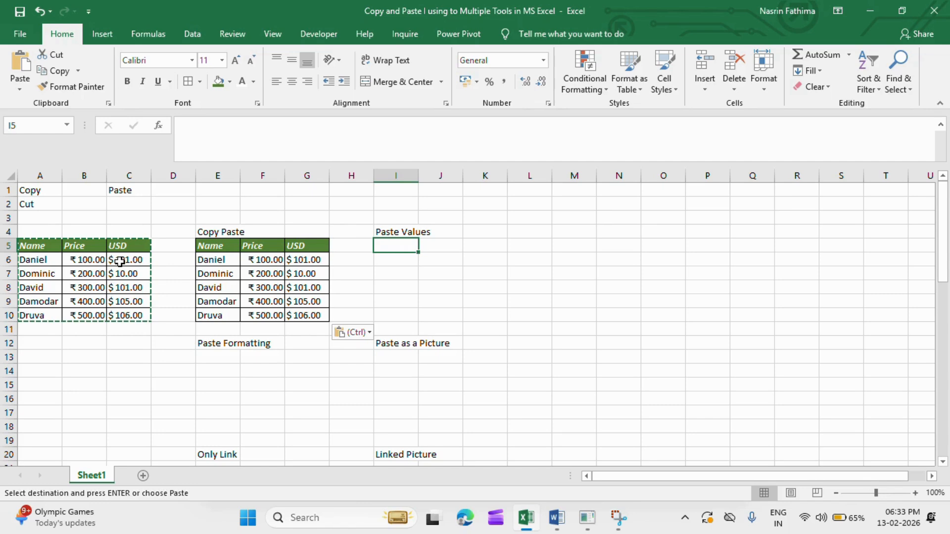
{"action": "key", "text": "Escape"}
{"action": "key", "text": "Escape"}
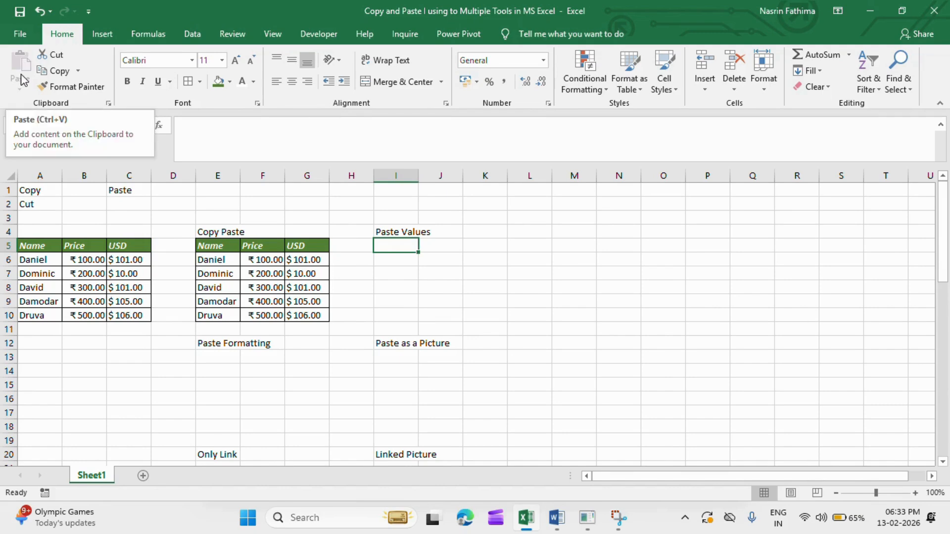
{"action": "key", "text": "ctrl+z"}
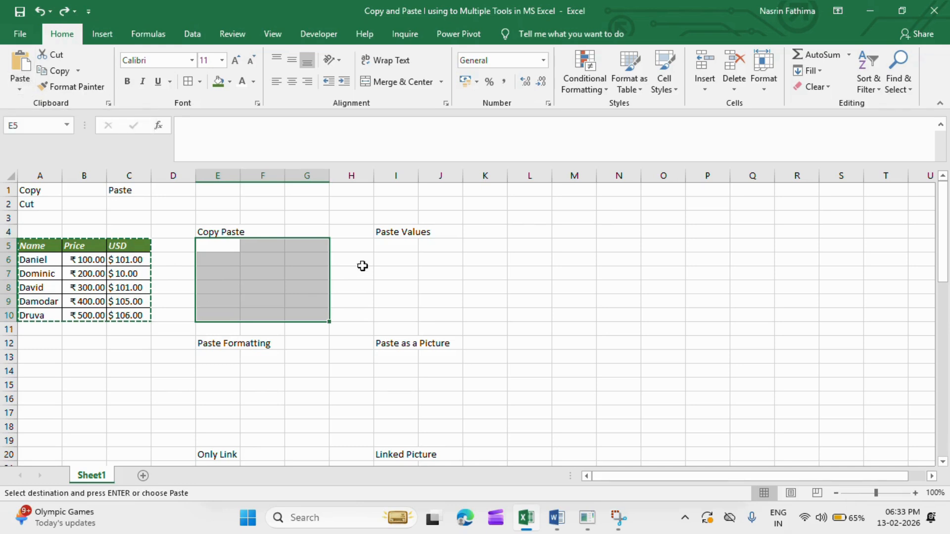
{"action": "left_click", "coordinate": [230, 248]}
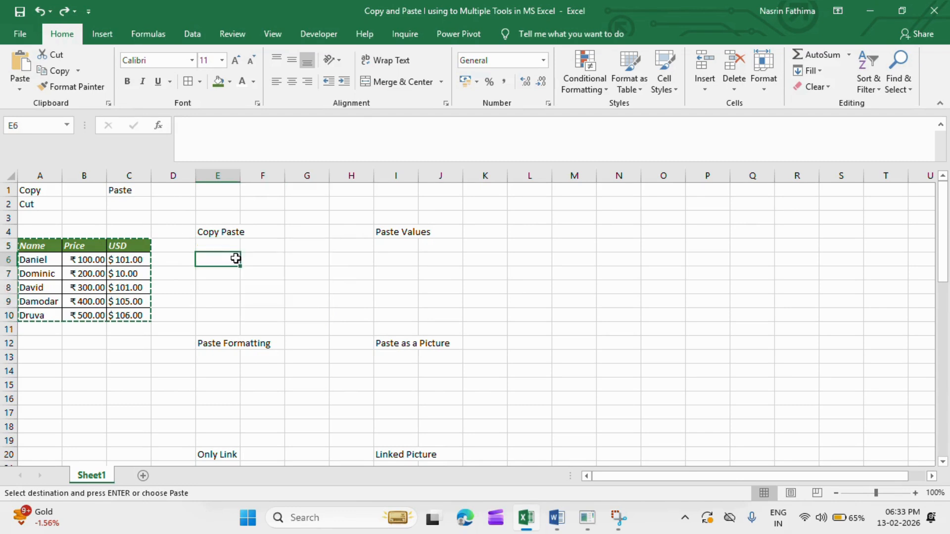
{"action": "key", "text": "ctrl+v"}
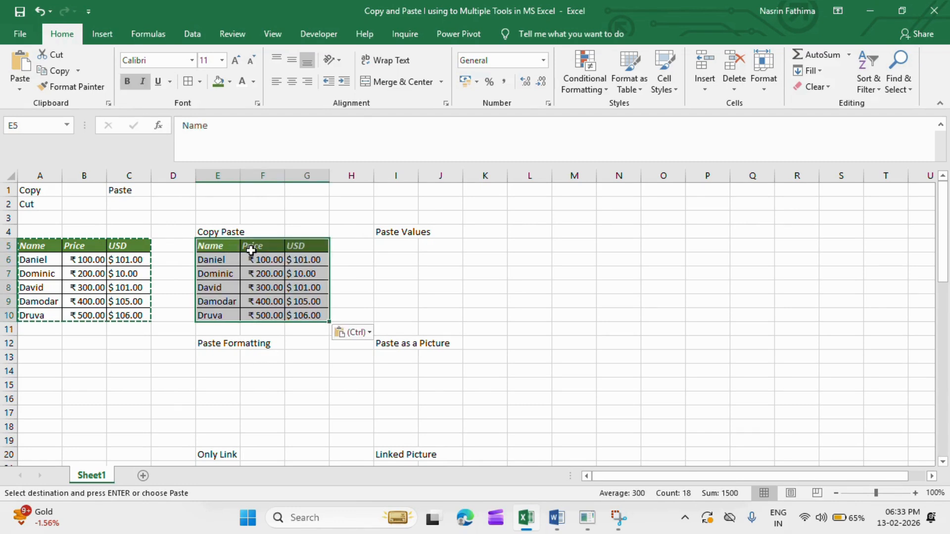
Paste only the values of the copied table at I5 under the Paste Values label.
{"action": "left_click", "coordinate": [400, 244]}
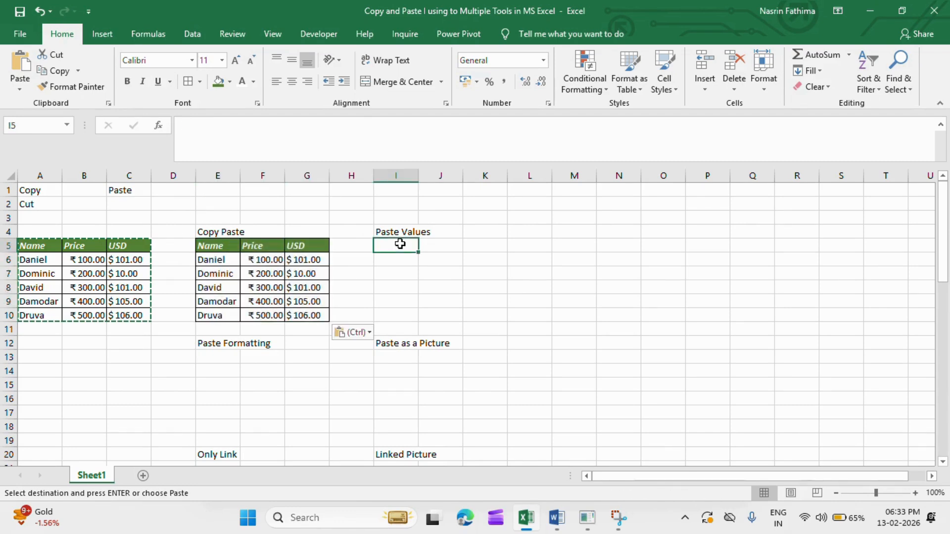
{"action": "left_click", "coordinate": [18, 93]}
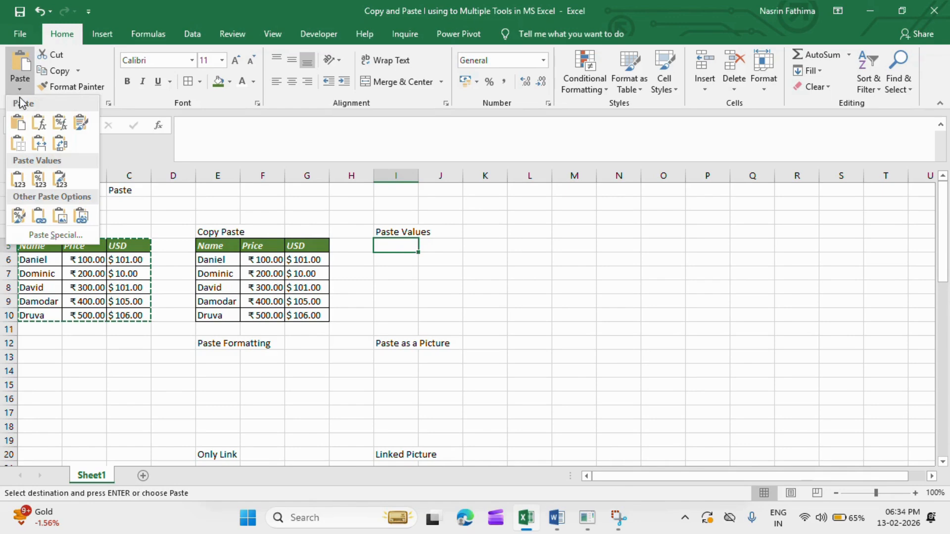
{"action": "left_click", "coordinate": [18, 182]}
{"action": "left_click", "coordinate": [389, 328]}
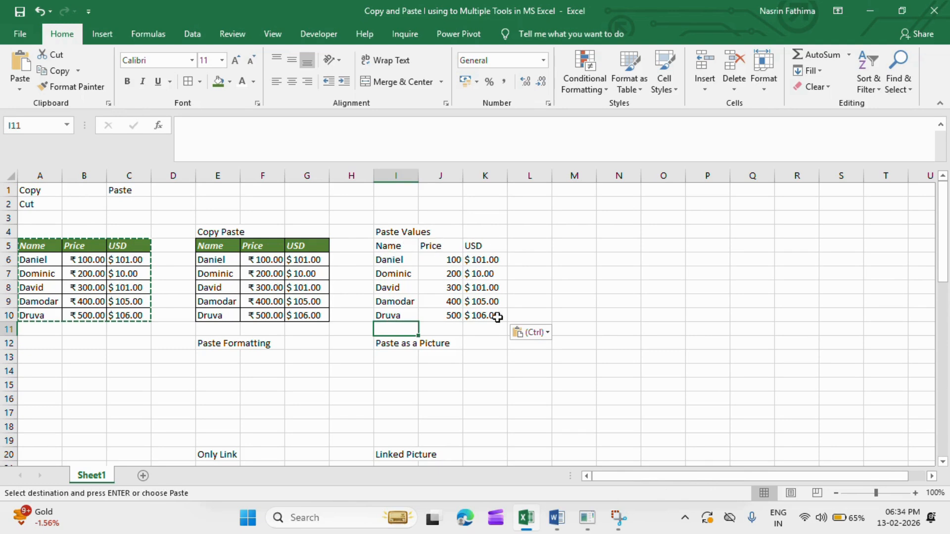
Compare the number formats of the values-only Price and USD cells with those of the fully pasted and original tables.
{"action": "left_click", "coordinate": [446, 263]}
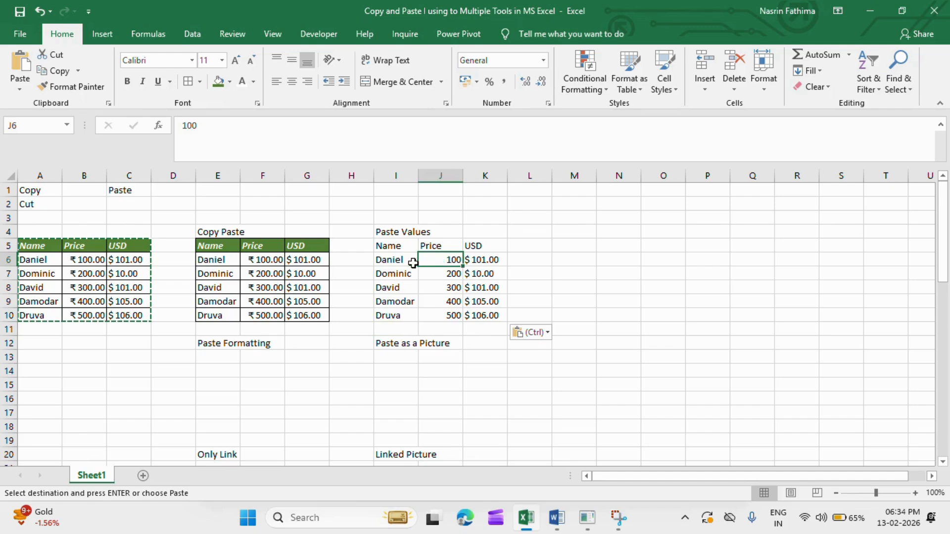
{"action": "left_click", "coordinate": [260, 259]}
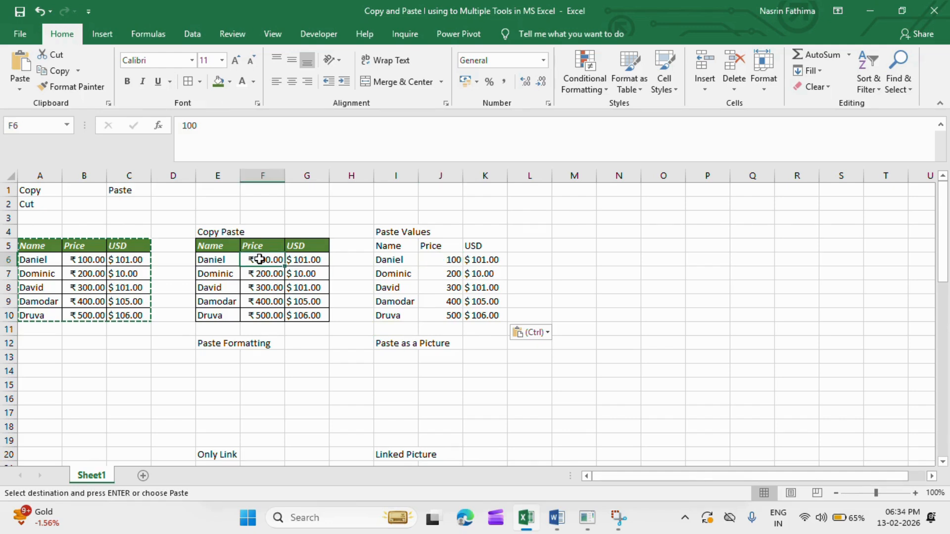
{"action": "left_click", "coordinate": [447, 262]}
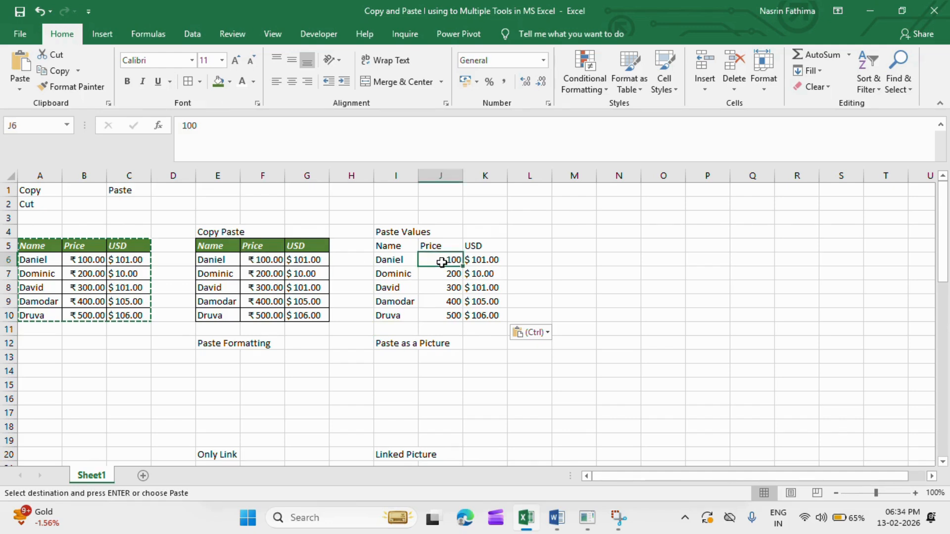
{"action": "left_click", "coordinate": [483, 256]}
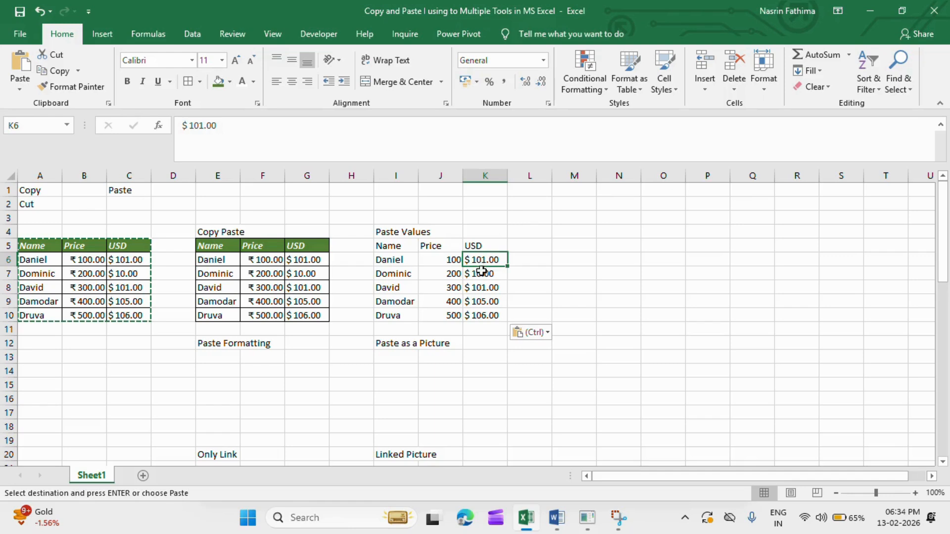
{"action": "left_click", "coordinate": [482, 271]}
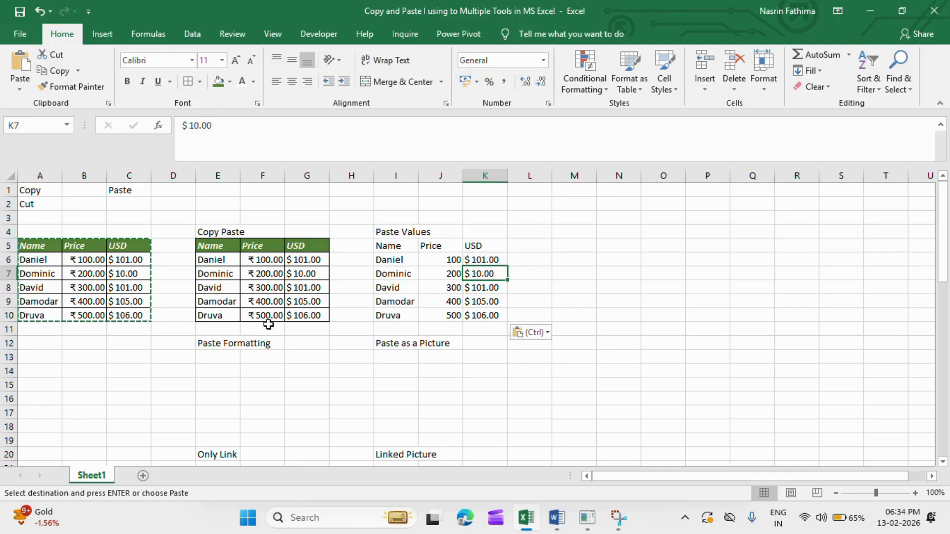
{"action": "left_click", "coordinate": [118, 268]}
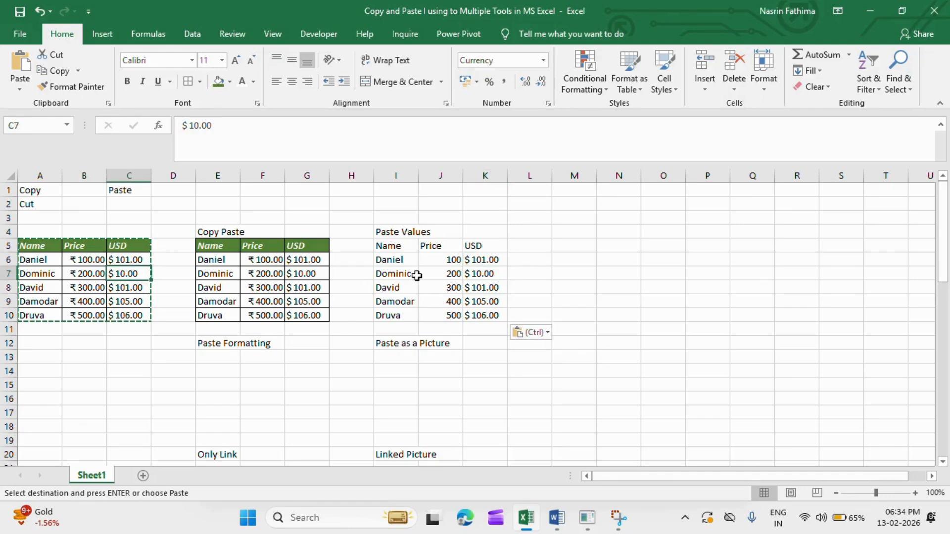
{"action": "left_click", "coordinate": [469, 260]}
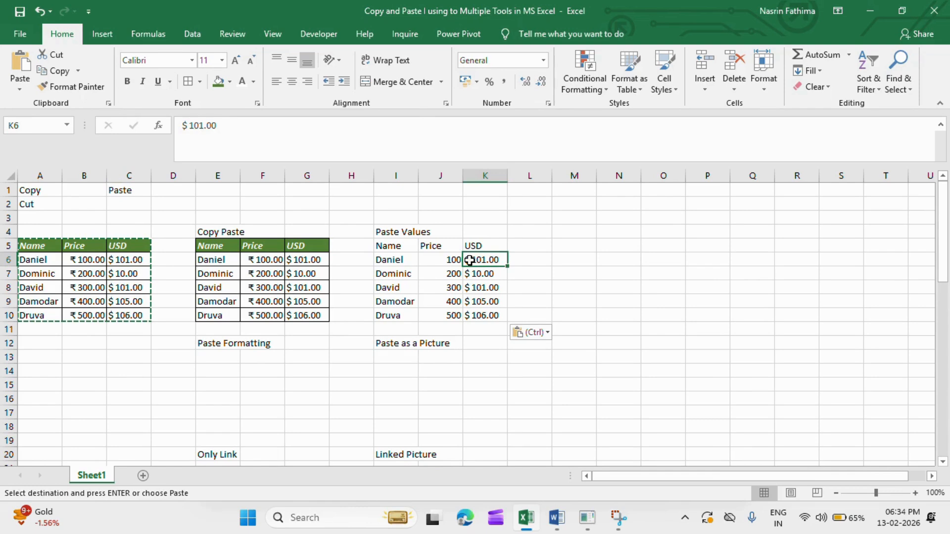
Paste only the formatting of the copied table at E13 under the Paste Formatting label and check the number formats of F14 and G14.
{"action": "left_click", "coordinate": [206, 370]}
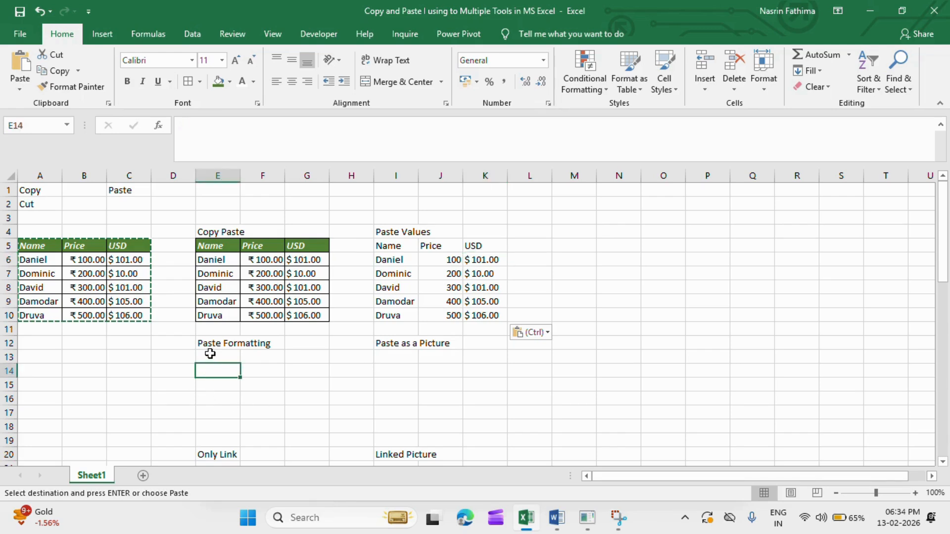
{"action": "left_click", "coordinate": [209, 355]}
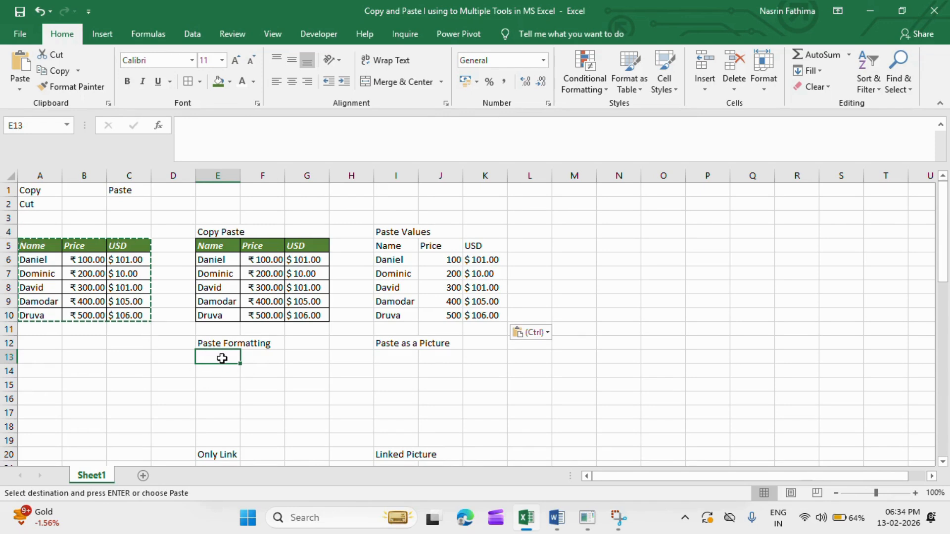
{"action": "left_click", "coordinate": [21, 91]}
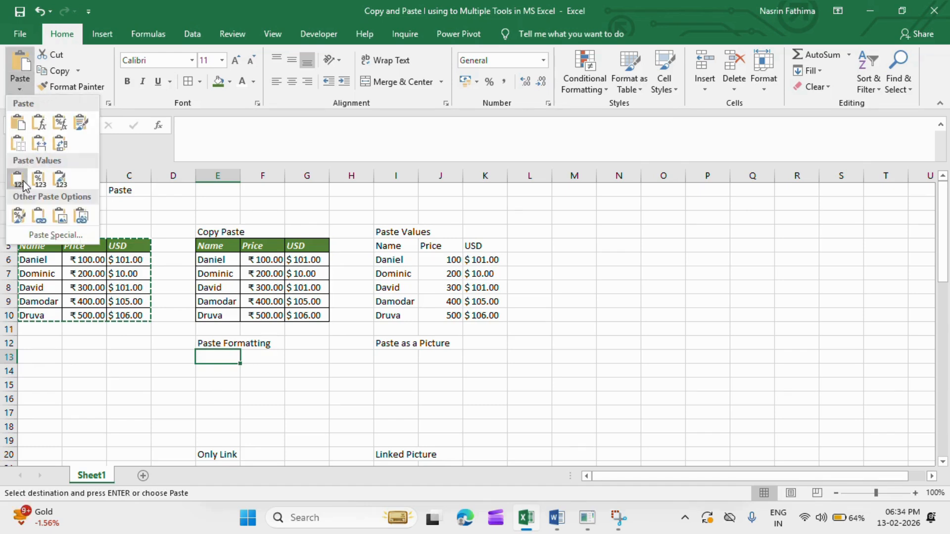
{"action": "left_click", "coordinate": [19, 216]}
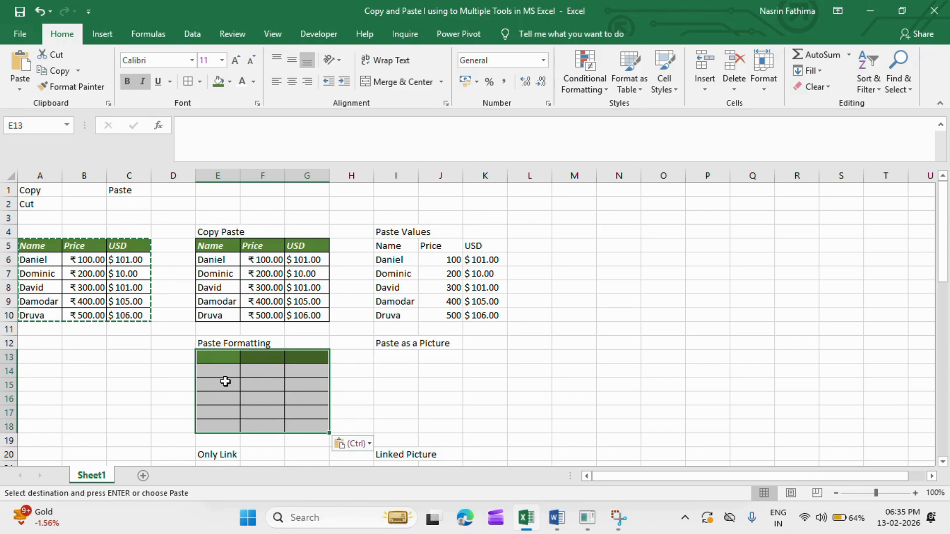
{"action": "left_click", "coordinate": [253, 373]}
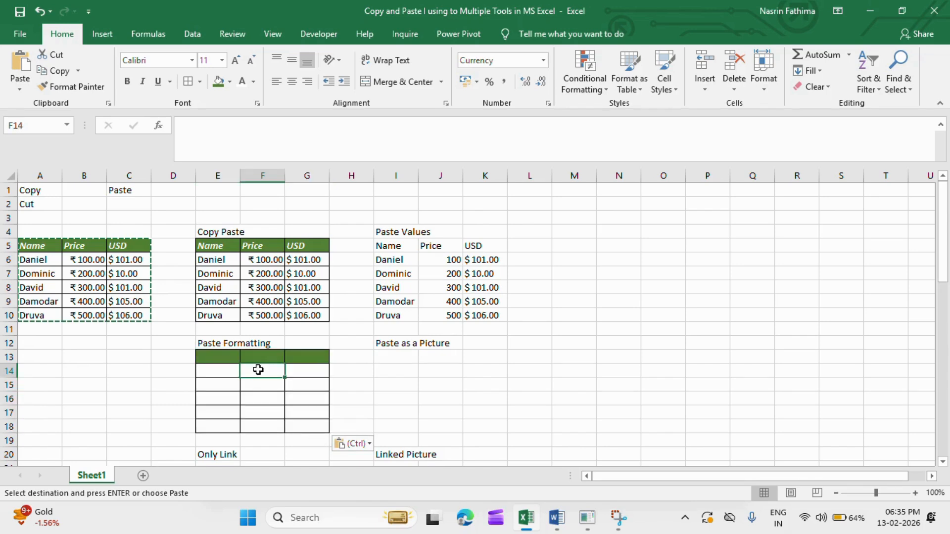
{"action": "left_click", "coordinate": [293, 371]}
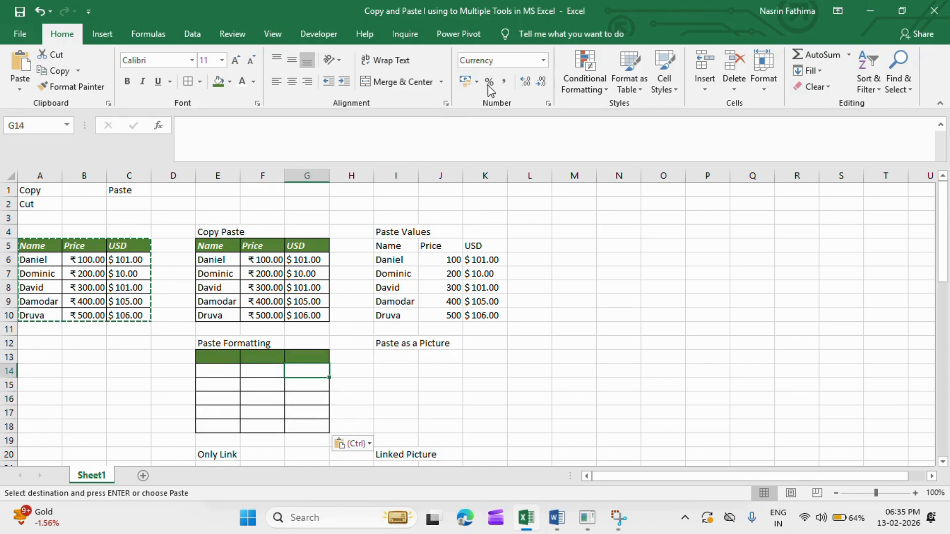
Enter "a" in header cell E13 of the formatting-only table and compare its style with the original Name header in A5.
{"action": "left_click", "coordinate": [217, 356]}
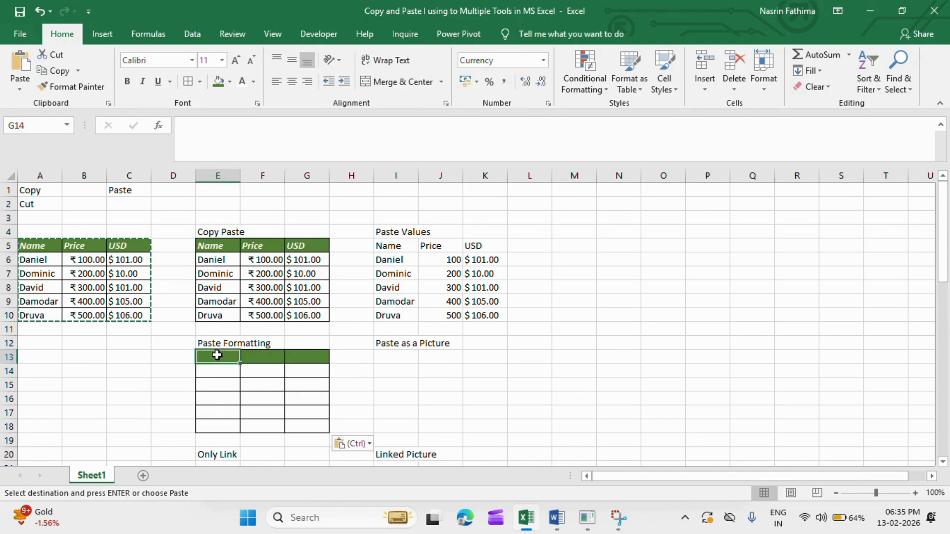
{"action": "type", "text": "a"}
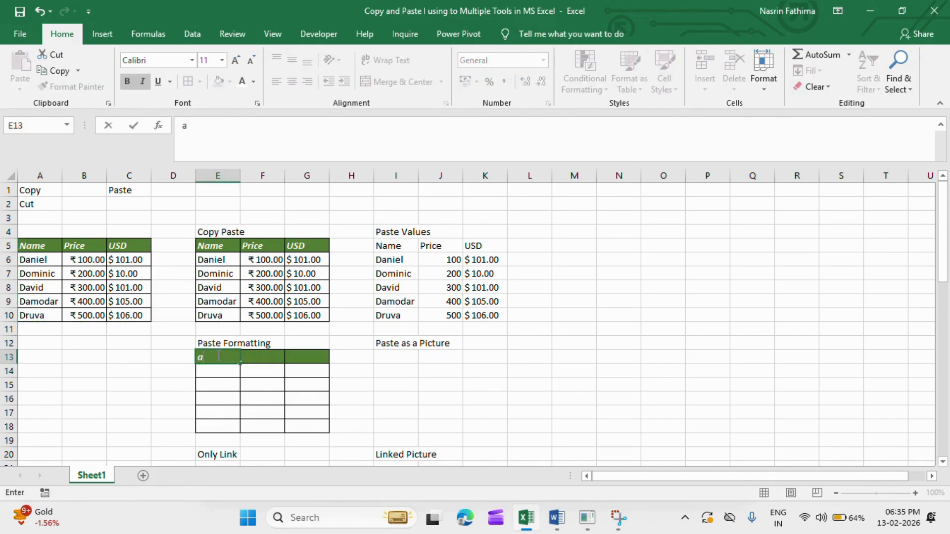
{"action": "left_click", "coordinate": [262, 402]}
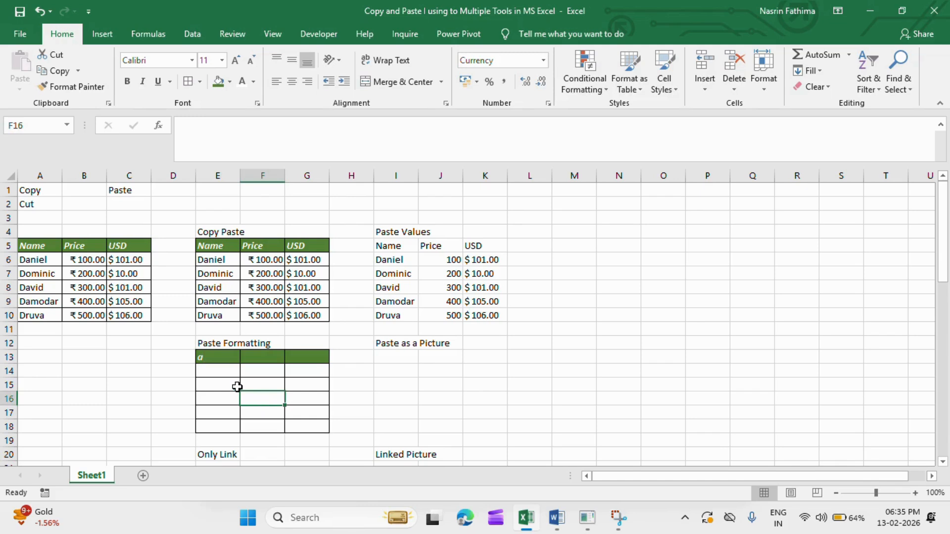
{"action": "left_click", "coordinate": [206, 357]}
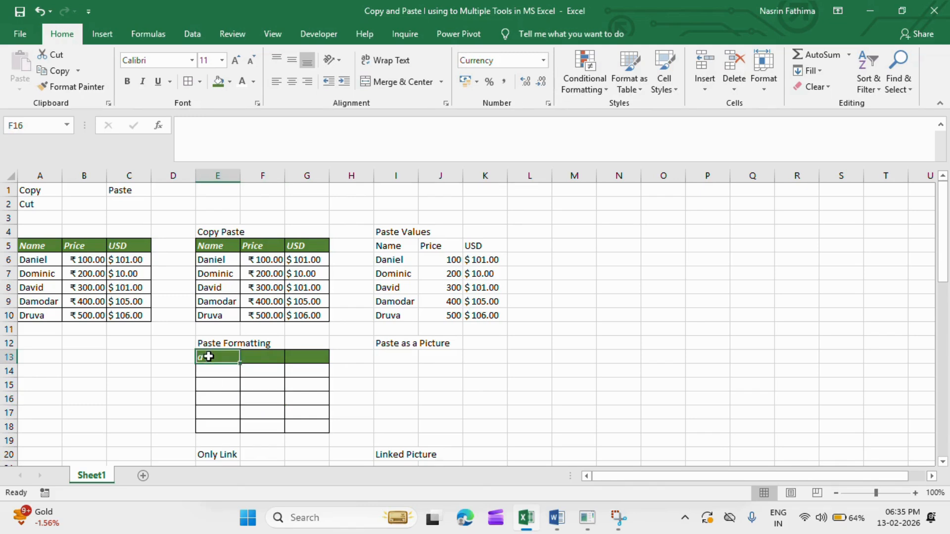
{"action": "left_click", "coordinate": [32, 244]}
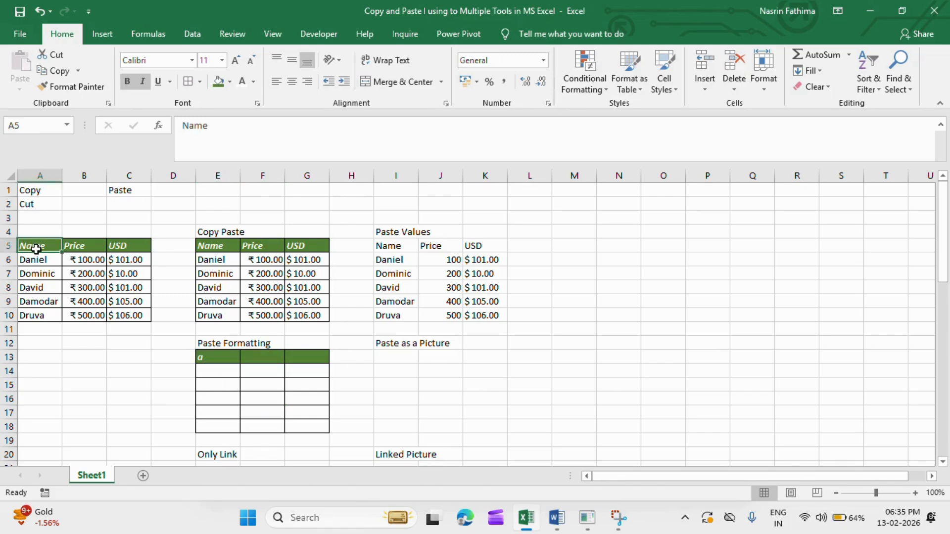
{"action": "left_click", "coordinate": [219, 352]}
{"action": "left_click", "coordinate": [399, 362]}
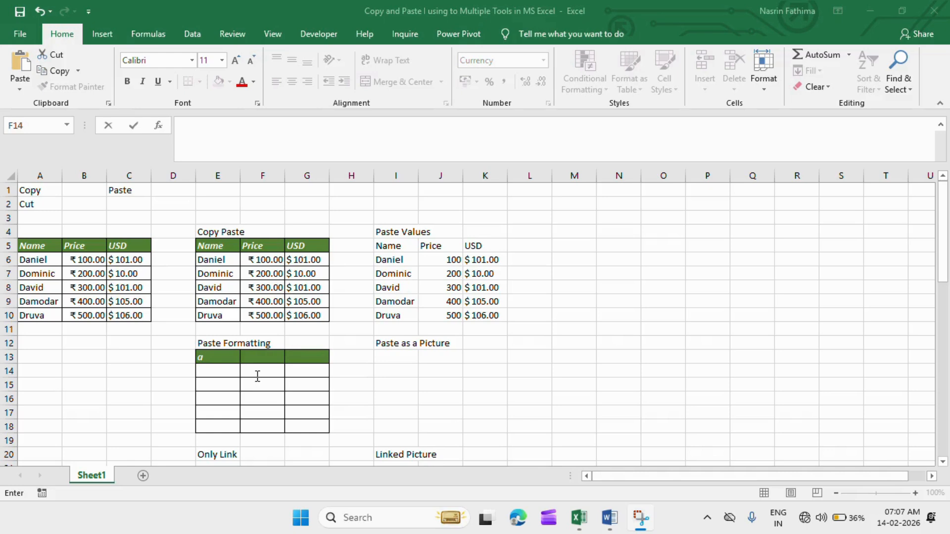
Enter 600 in cell F14 of the formatting-only table to test its currency format.
{"action": "left_click", "coordinate": [258, 376]}
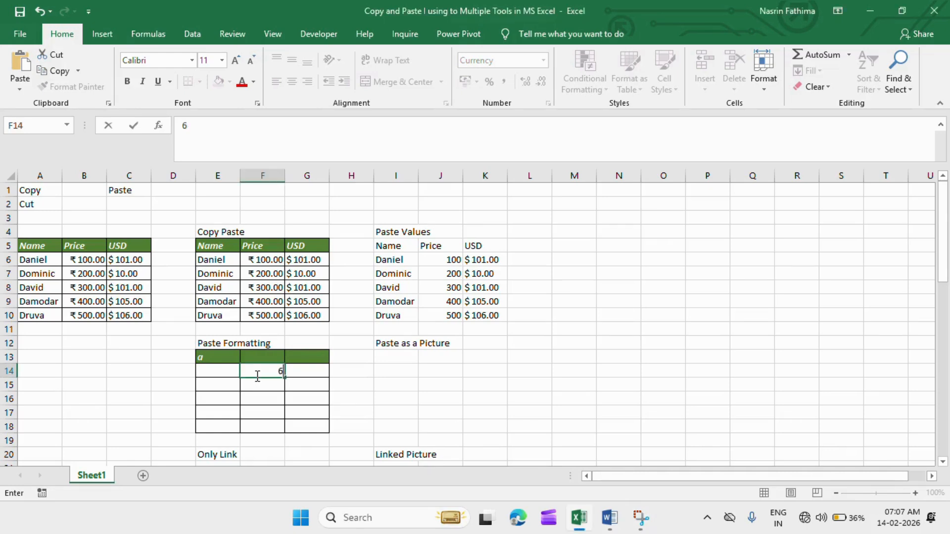
{"action": "type", "text": "00"}
{"action": "key", "text": "Return"}
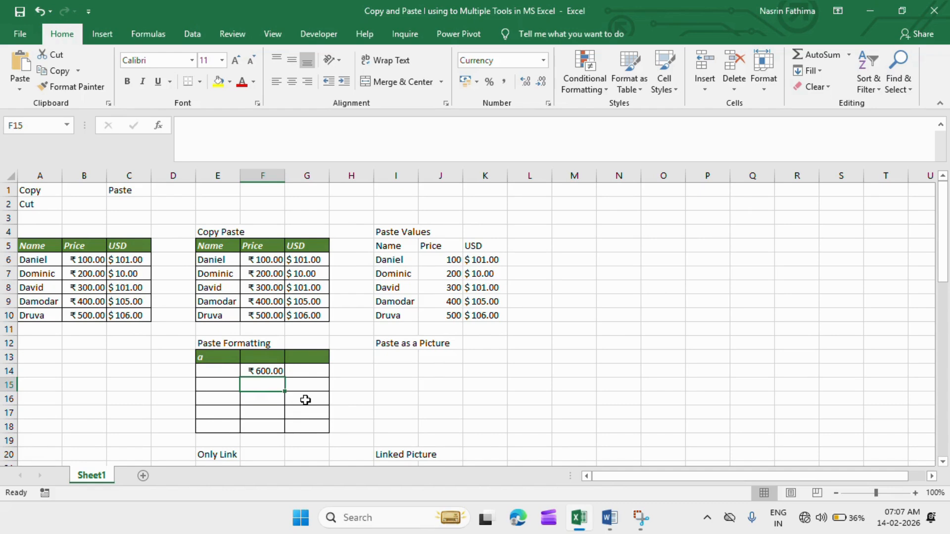
Copy the original table A5:C10 and paste it as a picture at I13 under the Paste as a Picture label.
{"action": "left_click", "coordinate": [399, 360]}
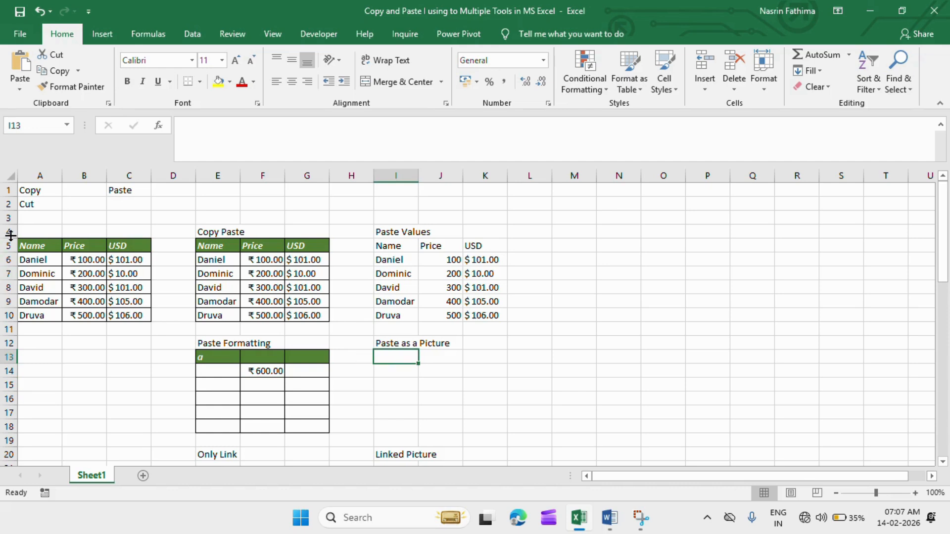
{"action": "left_click", "coordinate": [37, 247]}
{"action": "left_click_drag", "start_coordinate": [37, 247], "coordinate": [111, 316]}
{"action": "key", "text": "ctrl+c"}
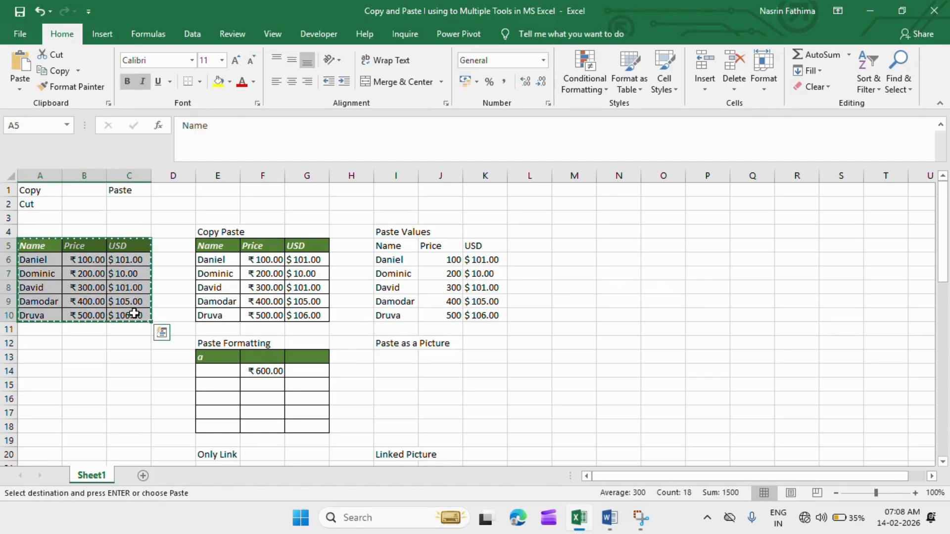
{"action": "left_click", "coordinate": [400, 360]}
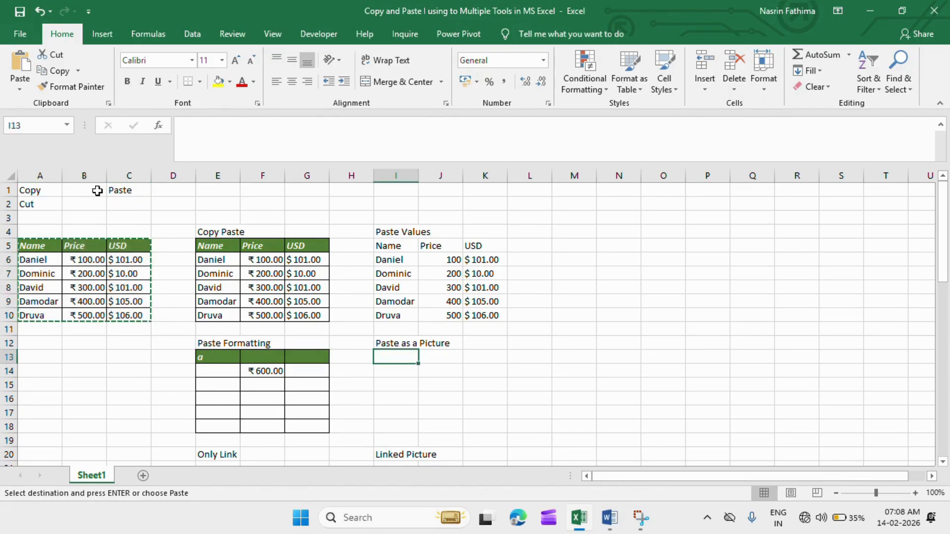
{"action": "left_click", "coordinate": [20, 90]}
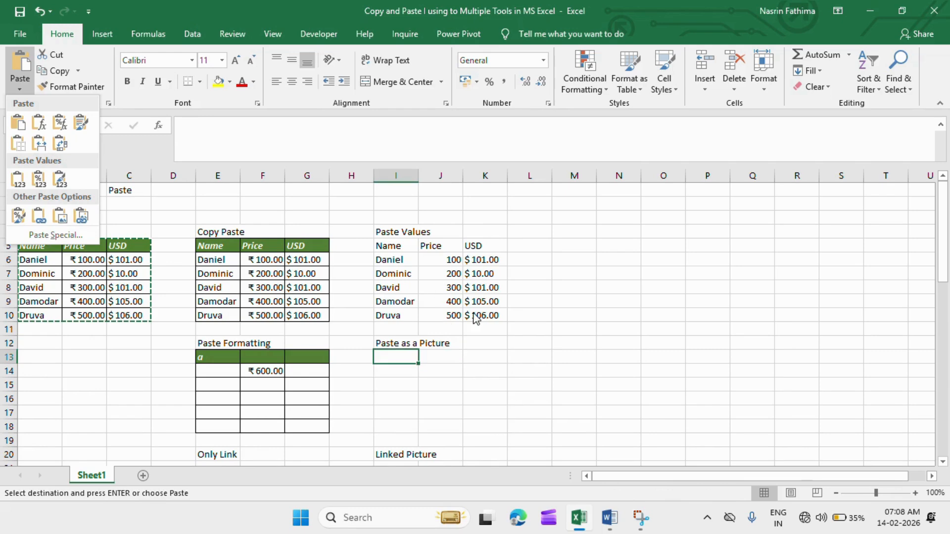
{"action": "left_click", "coordinate": [403, 352]}
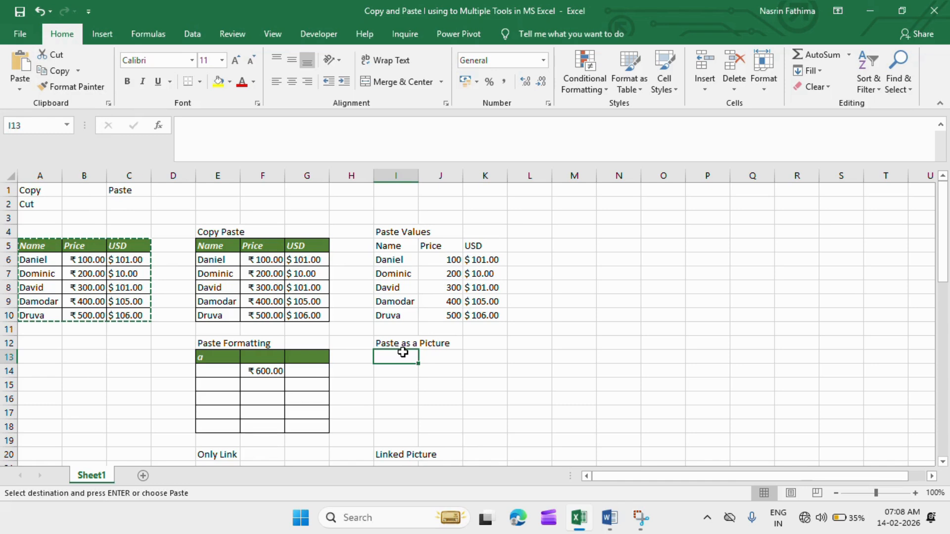
{"action": "right_click", "coordinate": [404, 354]}
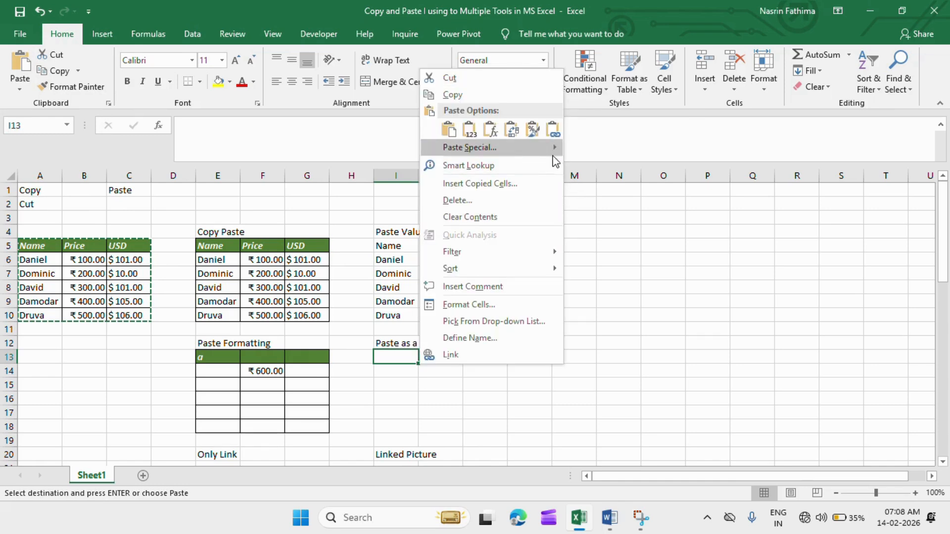
{"action": "mouse_move", "coordinate": [554, 154]}
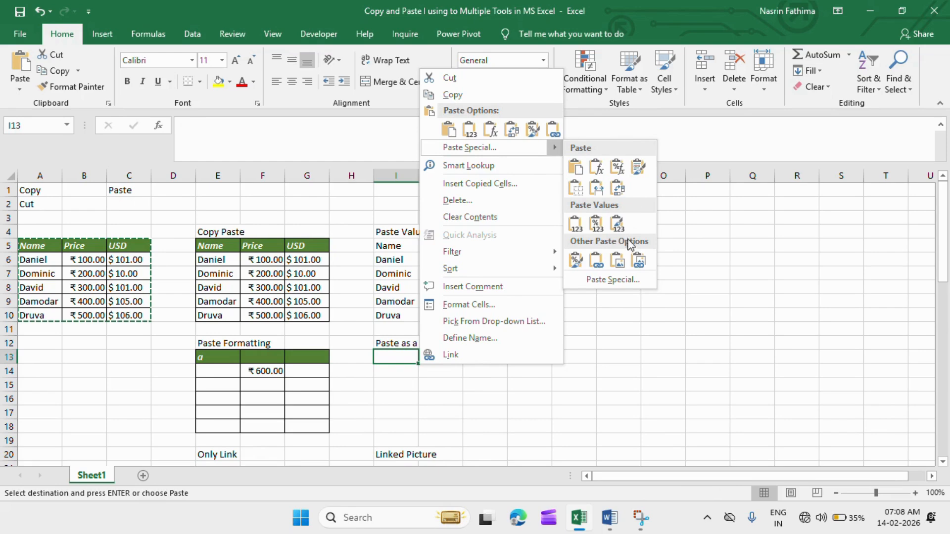
{"action": "left_click", "coordinate": [614, 262]}
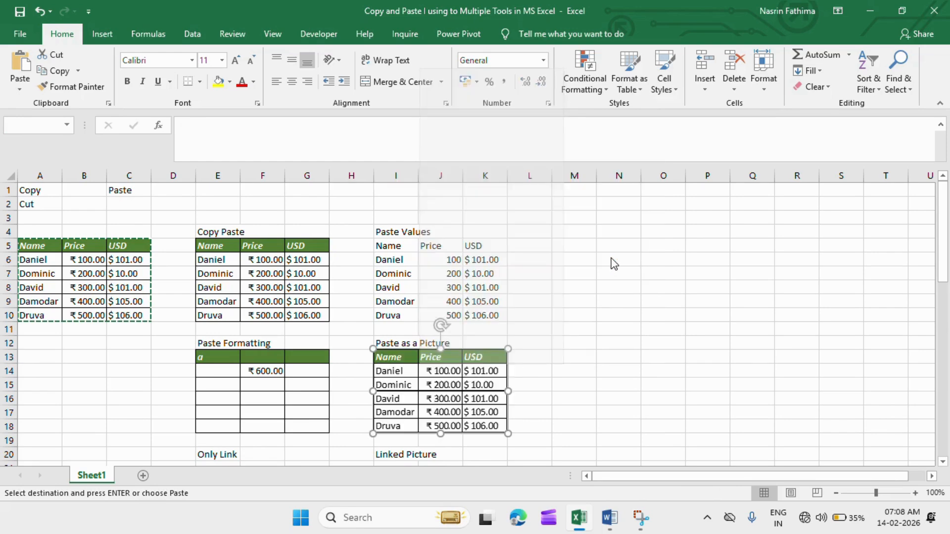
{"action": "left_click", "coordinate": [602, 345]}
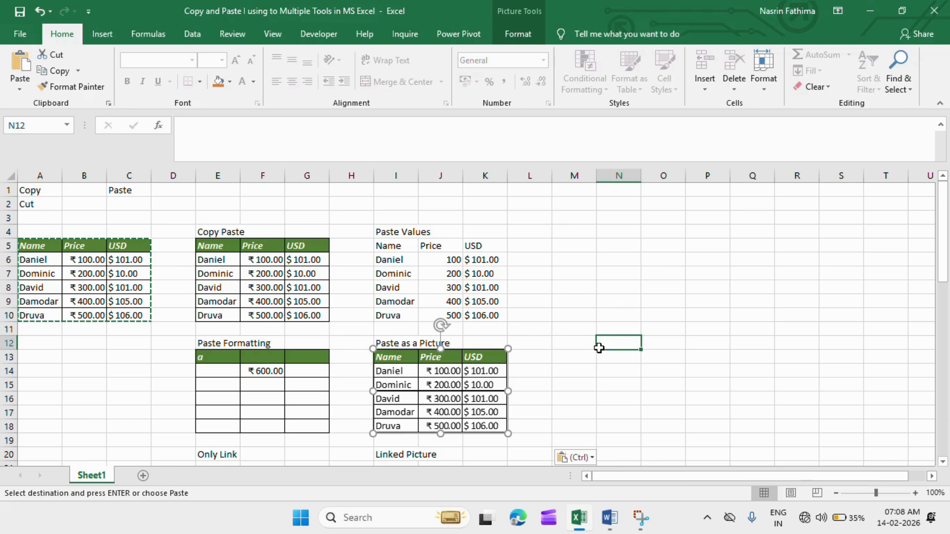
Copy the table picture at I13, paste it into the blank Word document, and select it there to check that it is a picture.
{"action": "left_click", "coordinate": [446, 384]}
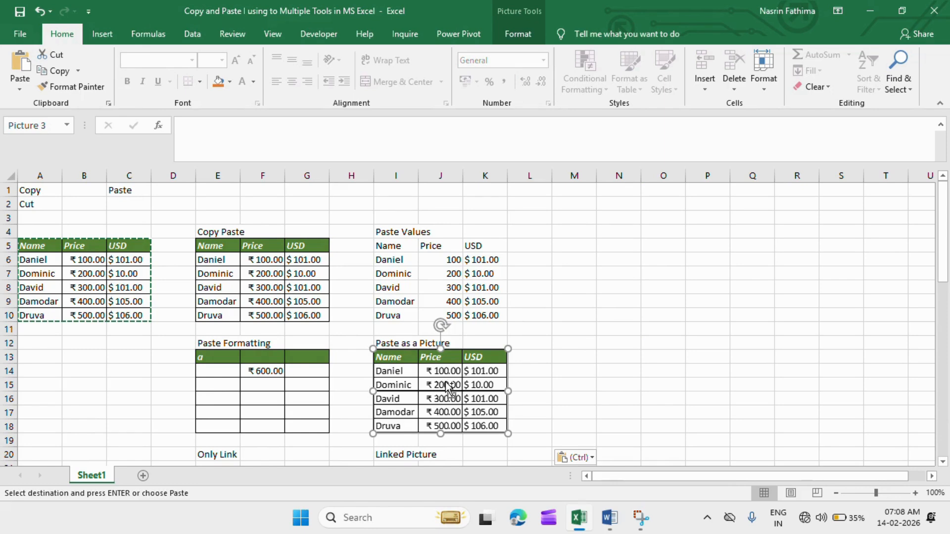
{"action": "key", "text": "ctrl"}
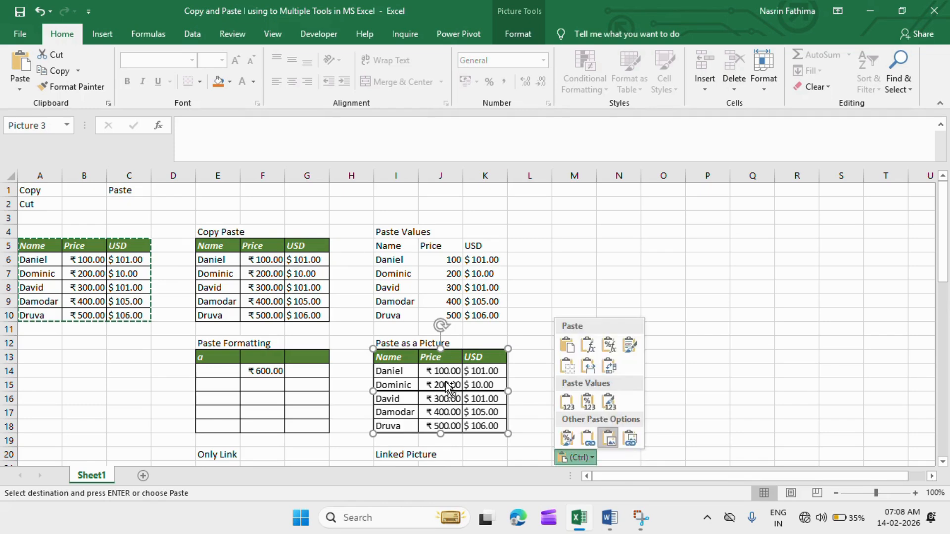
{"action": "key", "text": "Escape"}
{"action": "key", "text": "Escape"}
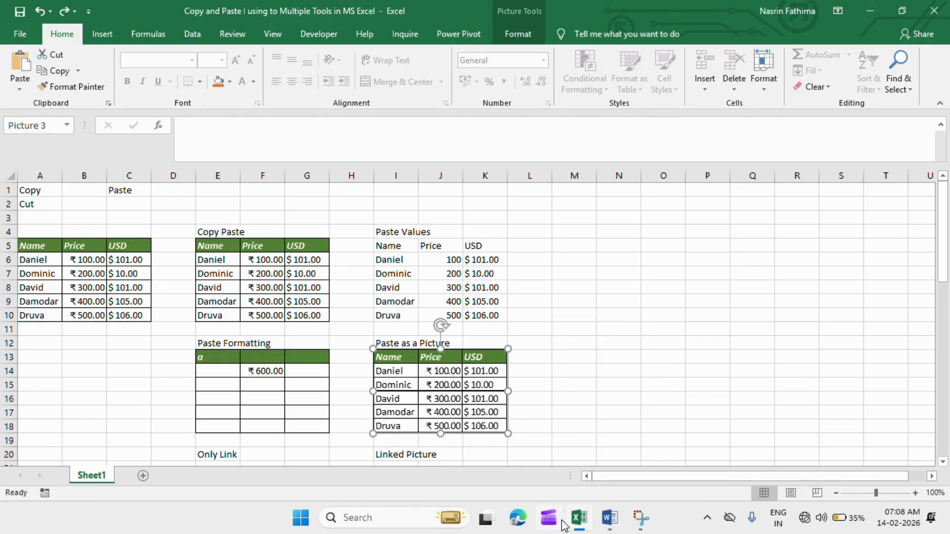
{"action": "left_click", "coordinate": [604, 516]}
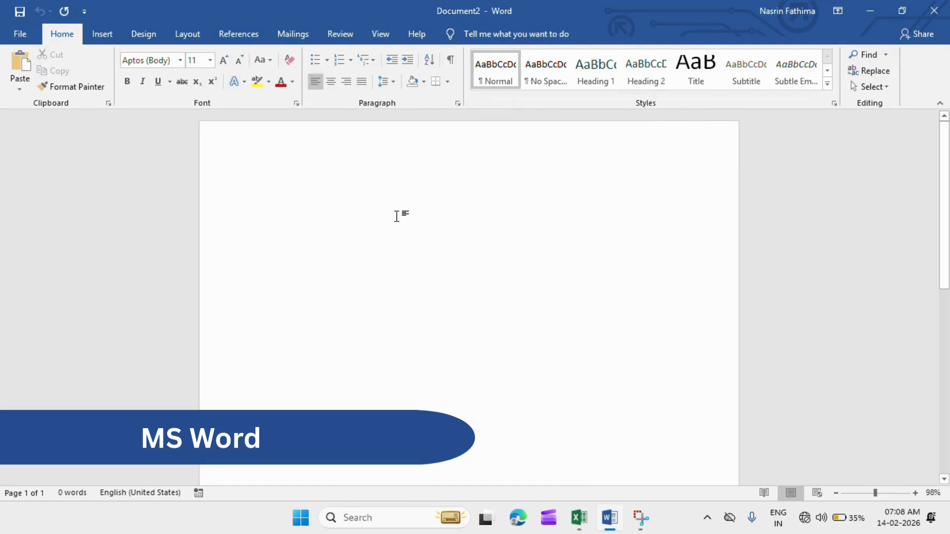
{"action": "key", "text": "ctrl+v"}
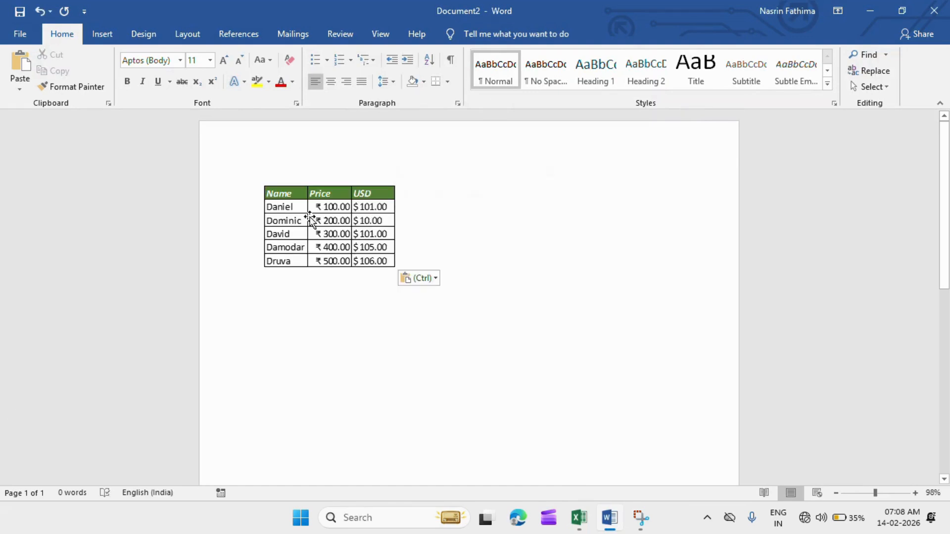
{"action": "left_click", "coordinate": [317, 213]}
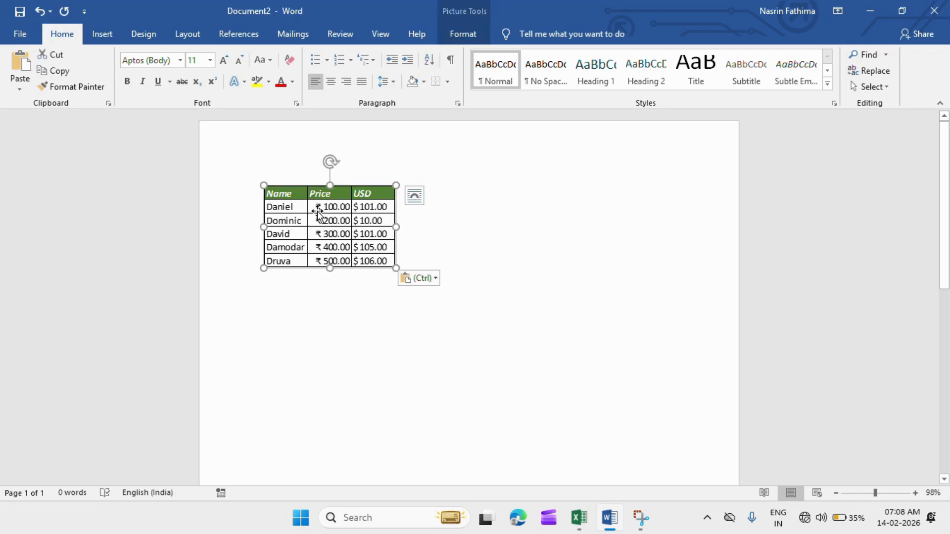
{"action": "double_click", "coordinate": [353, 210]}
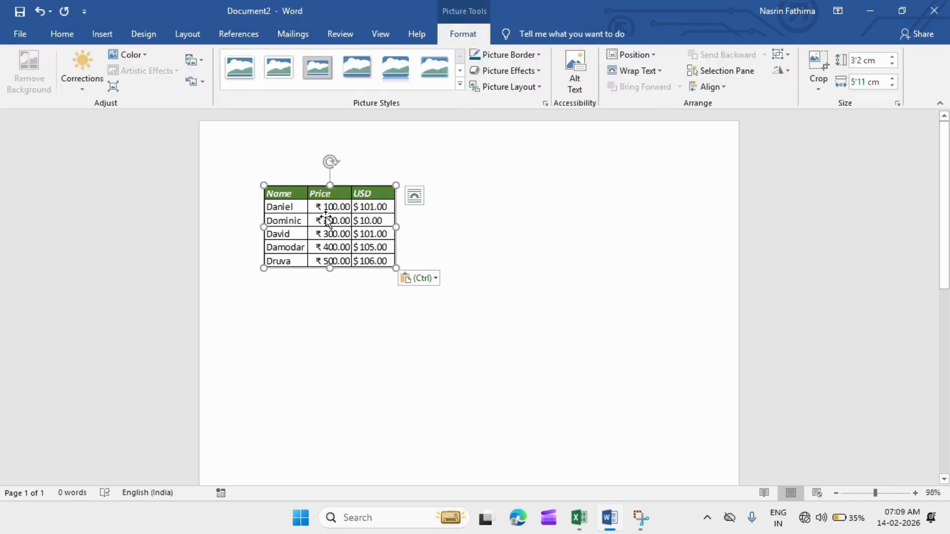
Copy the original table A5:C10 in Excel and paste it below the picture in the Word document.
{"action": "key", "text": "alt+Tab"}
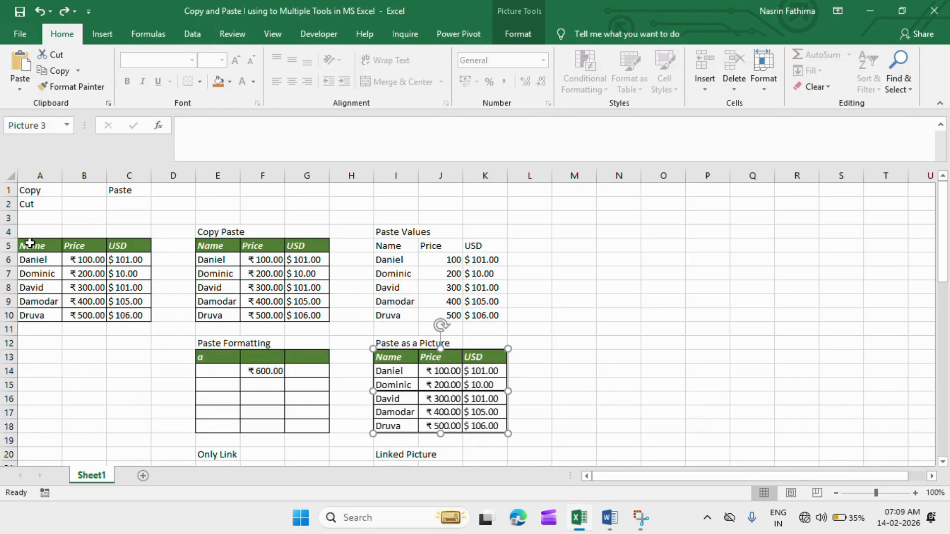
{"action": "left_click_drag", "start_coordinate": [26, 246], "coordinate": [131, 312]}
{"action": "key", "text": "ctrl+c"}
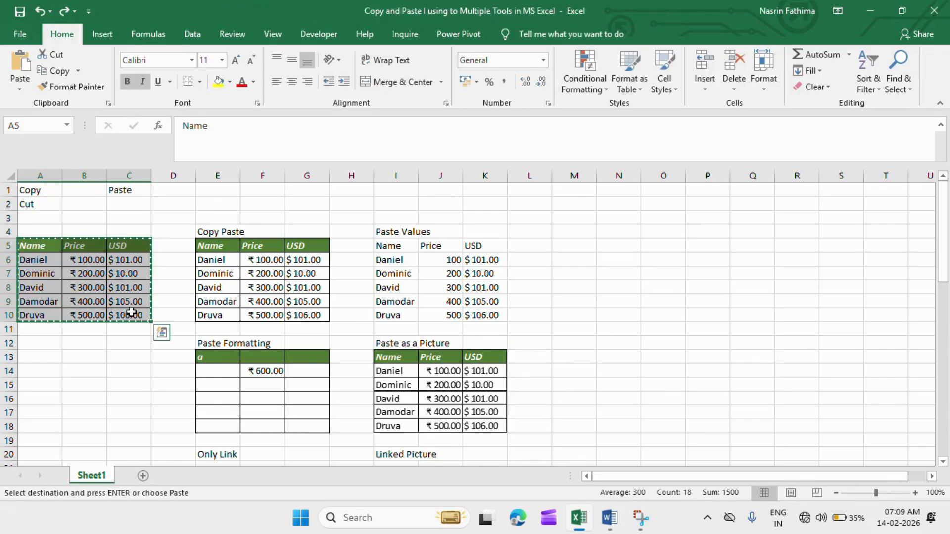
{"action": "key", "text": "alt+Tab"}
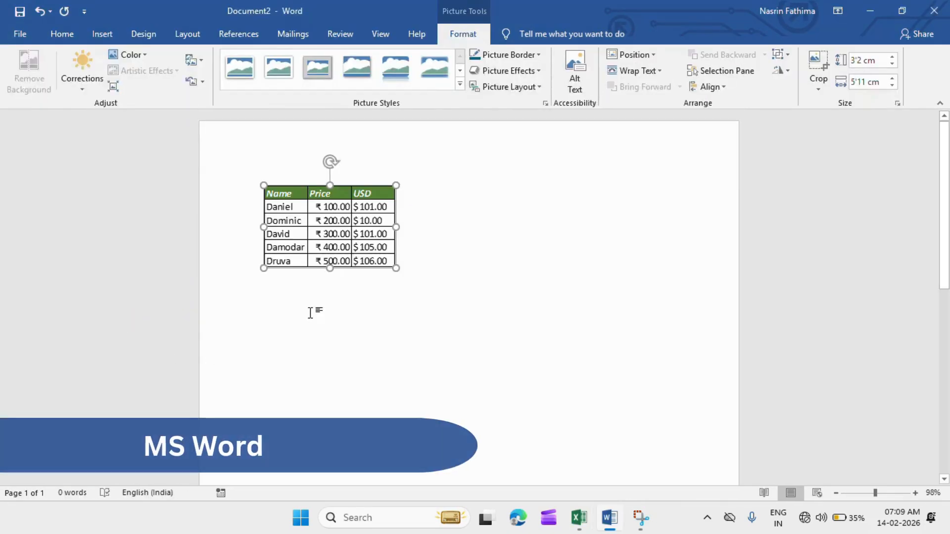
{"action": "left_click", "coordinate": [447, 263]}
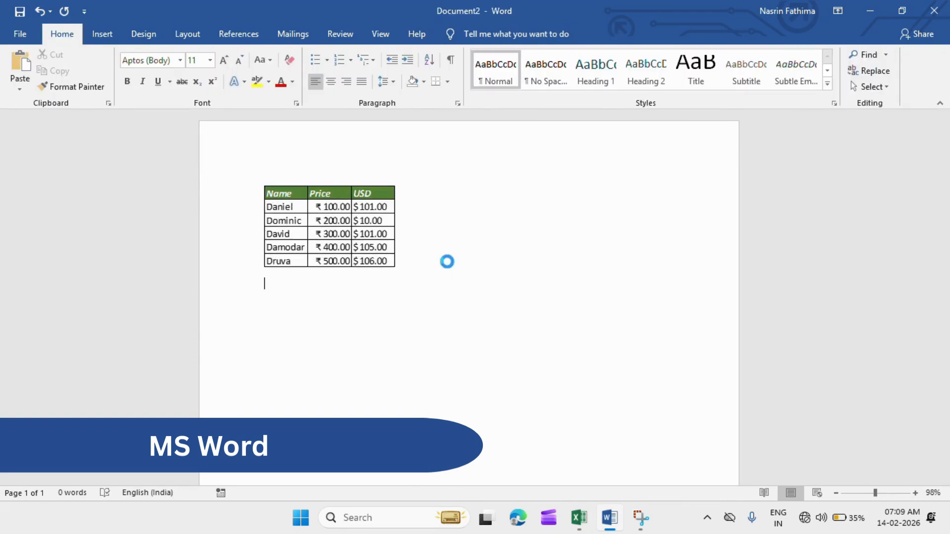
{"action": "key", "text": "ctrl+v"}
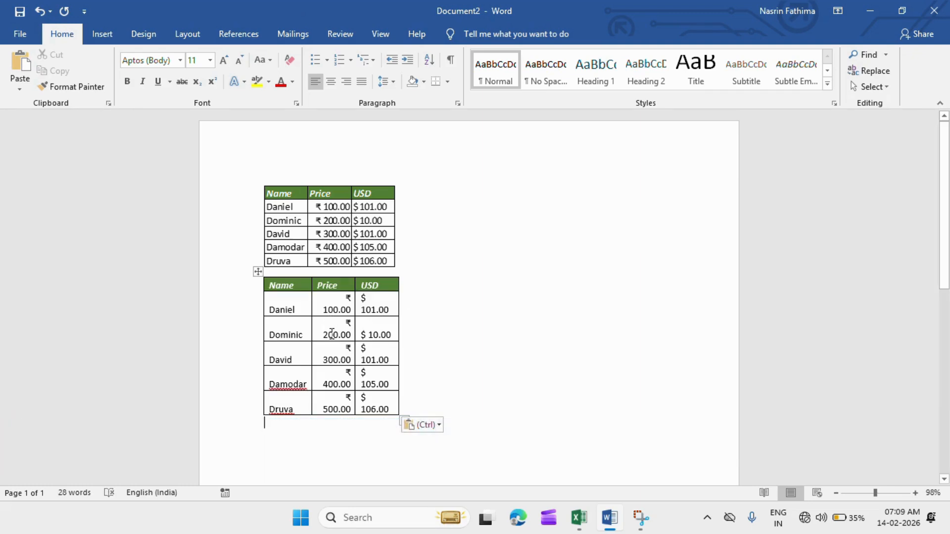
Place the cursor in the Price and USD cells of the pasted Word table to check they are editable, and switch back to Excel.
{"action": "left_click", "coordinate": [332, 335]}
{"action": "left_click", "coordinate": [376, 331]}
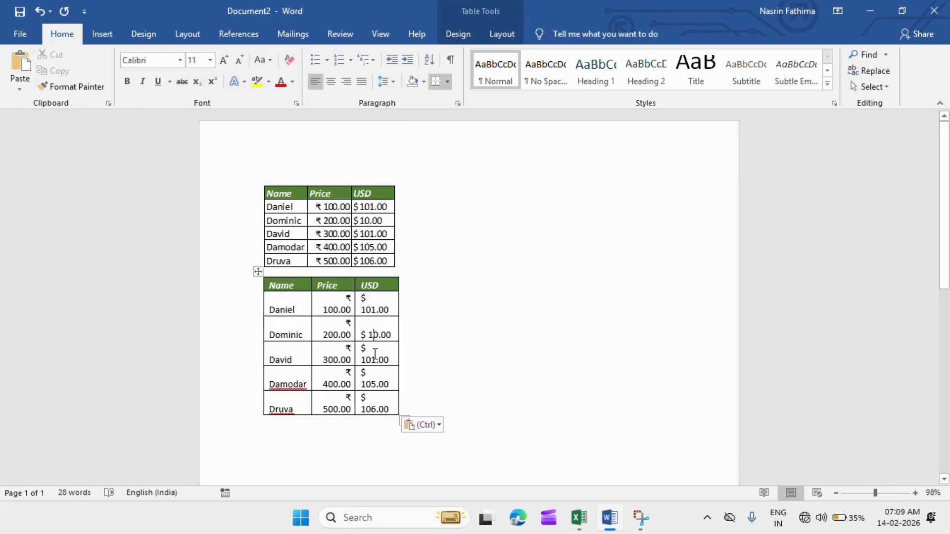
{"action": "key", "text": "alt+Tab"}
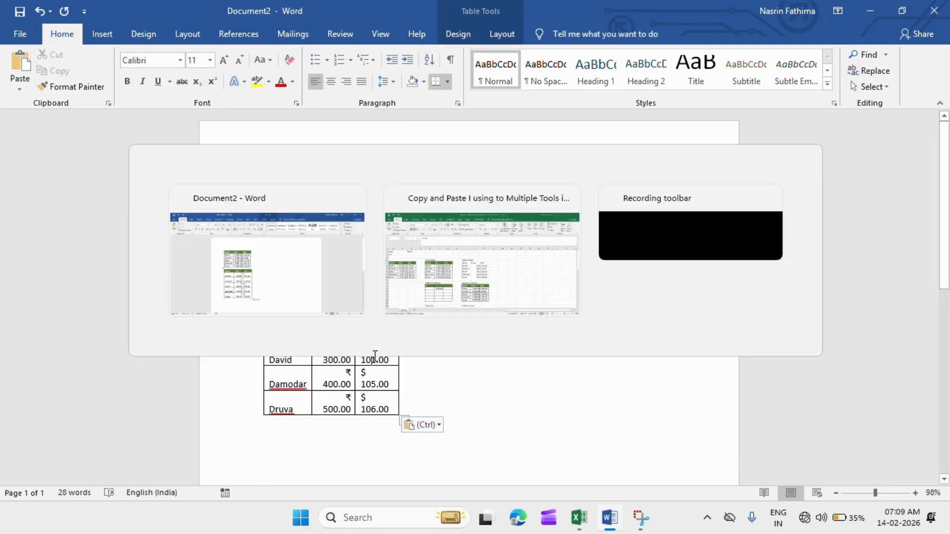
{"action": "left_click", "coordinate": [144, 381]}
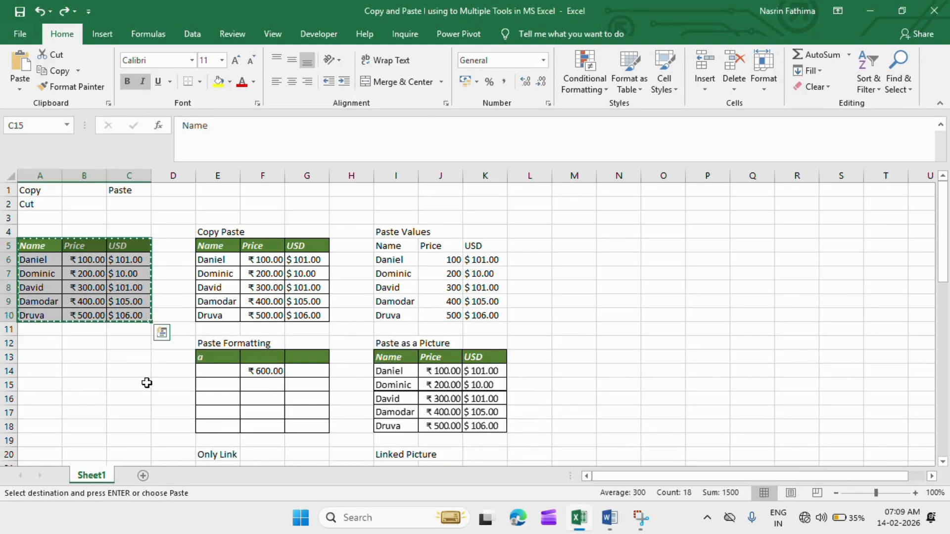
Paste the copied original table A5:C10 at M20 as a source table for the link examples.
{"action": "key", "text": "Down"}
{"action": "key", "text": "Down"}
{"action": "key", "text": "Down"}
{"action": "key", "text": "Down"}
{"action": "key", "text": "Down"}
{"action": "key", "text": "Down"}
{"action": "key", "text": "Down"}
{"action": "key", "text": "Down"}
{"action": "key", "text": "Down"}
{"action": "key", "text": "Down"}
{"action": "key", "text": "Down"}
{"action": "key", "text": "Down"}
{"action": "key", "text": "Down"}
{"action": "key", "text": "Down"}
{"action": "key", "text": "Down"}
{"action": "key", "text": "Down"}
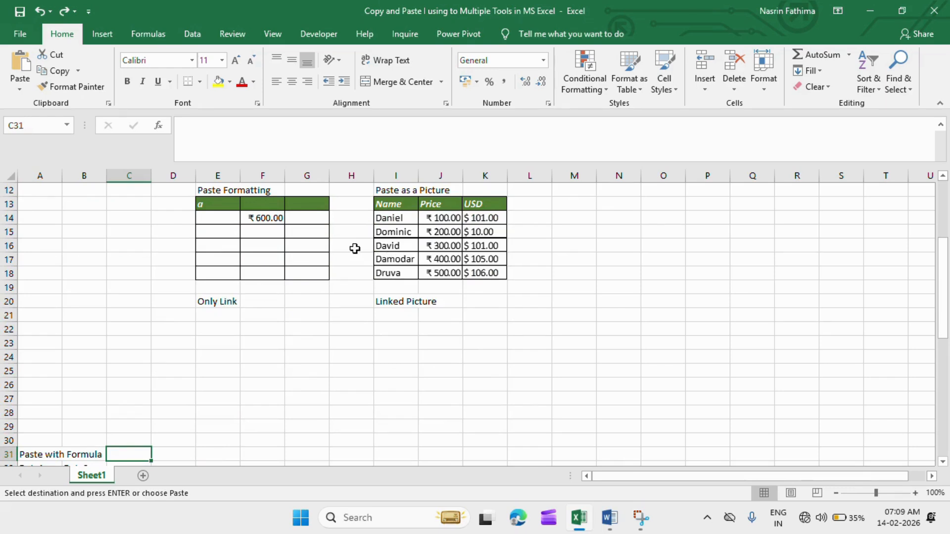
{"action": "key", "text": "Up"}
{"action": "key", "text": "Up"}
{"action": "key", "text": "Up"}
{"action": "key", "text": "Up"}
{"action": "key", "text": "Up"}
{"action": "key", "text": "Up"}
{"action": "key", "text": "Up"}
{"action": "key", "text": "Up"}
{"action": "key", "text": "Up"}
{"action": "key", "text": "Up"}
{"action": "key", "text": "Up"}
{"action": "key", "text": "Up"}
{"action": "key", "text": "Up"}
{"action": "key", "text": "Up"}
{"action": "key", "text": "Up"}
{"action": "key", "text": "Up"}
{"action": "key", "text": "Up"}
{"action": "key", "text": "Up"}
{"action": "key", "text": "Up"}
{"action": "key", "text": "Up"}
{"action": "key", "text": "Up"}
{"action": "key", "text": "Up"}
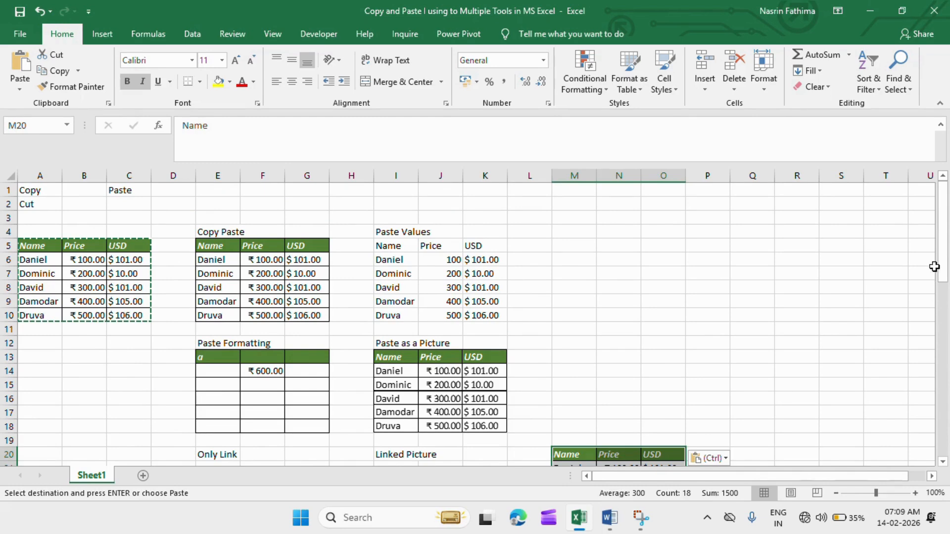
Copy the table M20:O25 and paste it as a link at E21 under the Only Link label.
{"action": "left_click_drag", "start_coordinate": [940, 262], "coordinate": [942, 329]}
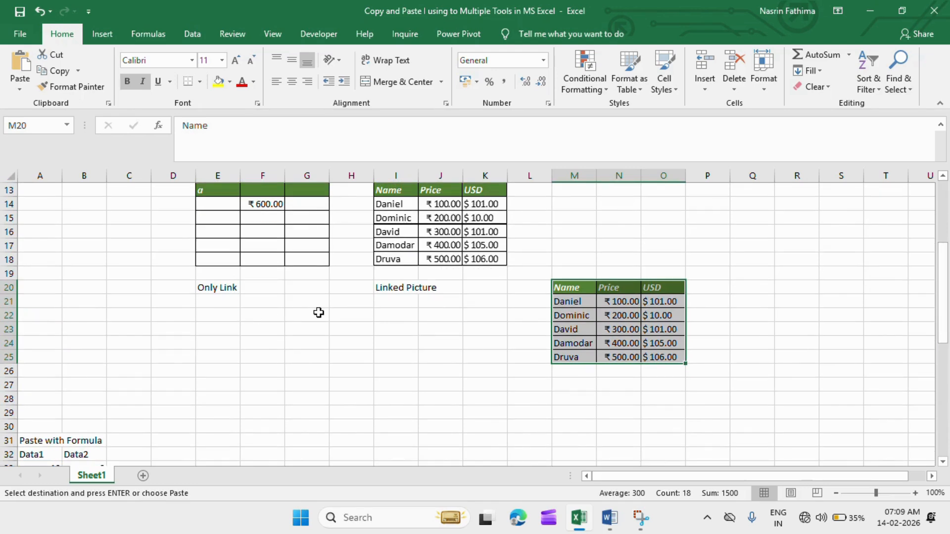
{"action": "key", "text": "ctrl+c"}
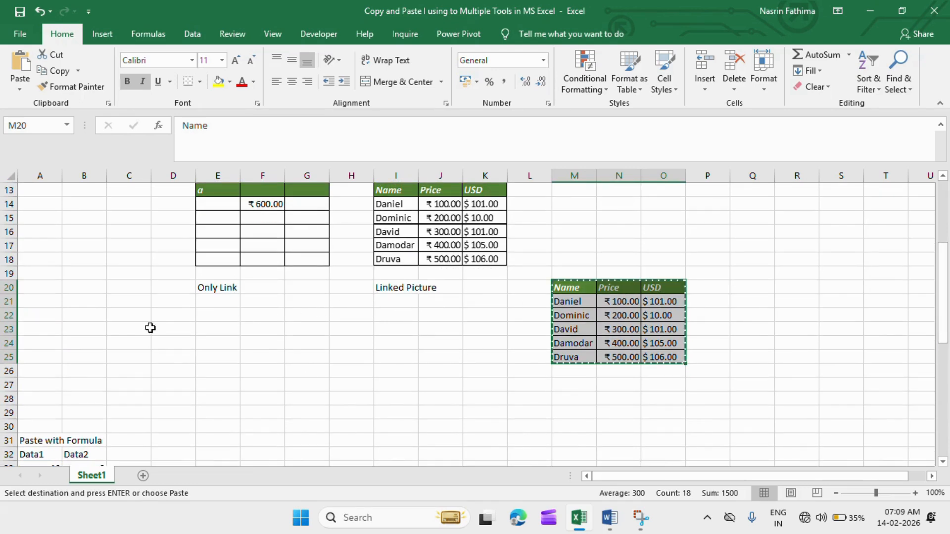
{"action": "left_click", "coordinate": [228, 303]}
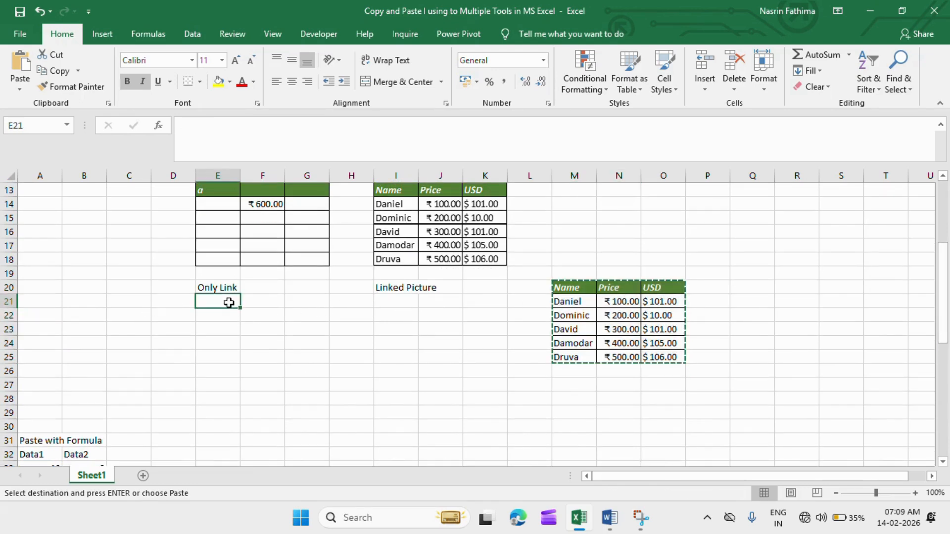
{"action": "left_click", "coordinate": [13, 92]}
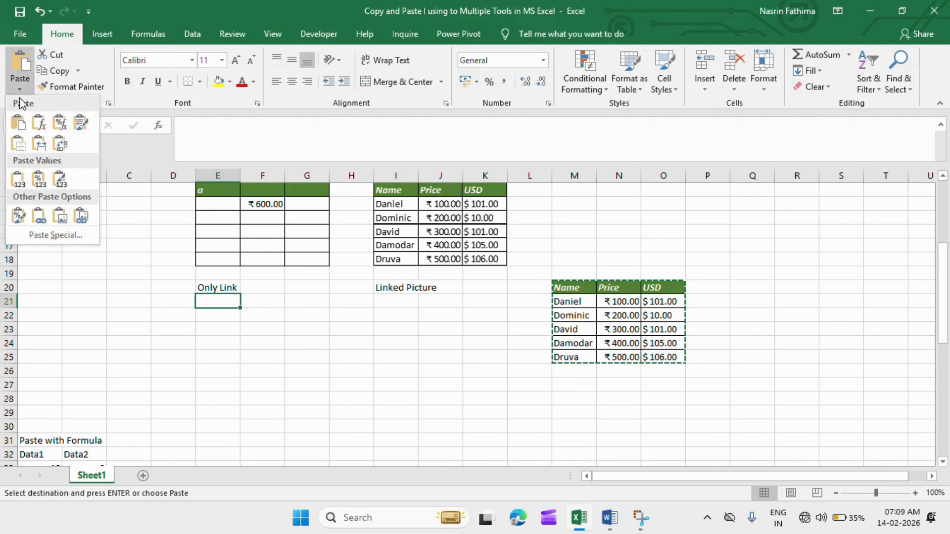
{"action": "left_click", "coordinate": [43, 226]}
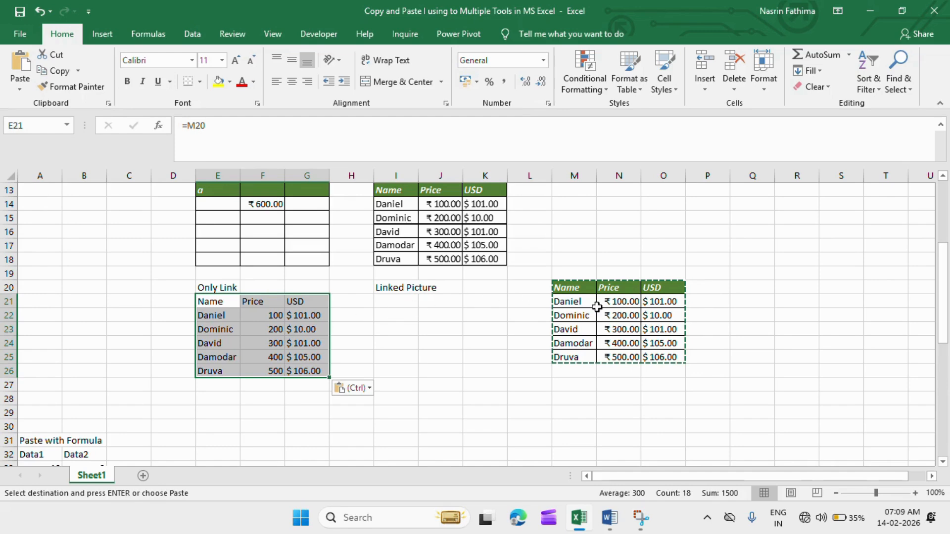
Paste the copied table M20:O25 as values only at A21, beside the linked table.
{"action": "left_click_drag", "start_coordinate": [574, 287], "coordinate": [664, 364]}
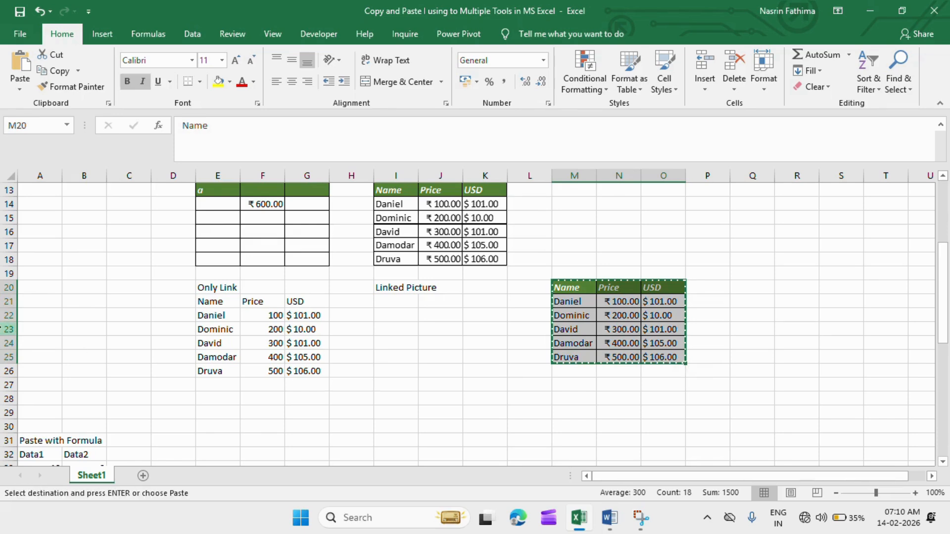
{"action": "left_click", "coordinate": [40, 299]}
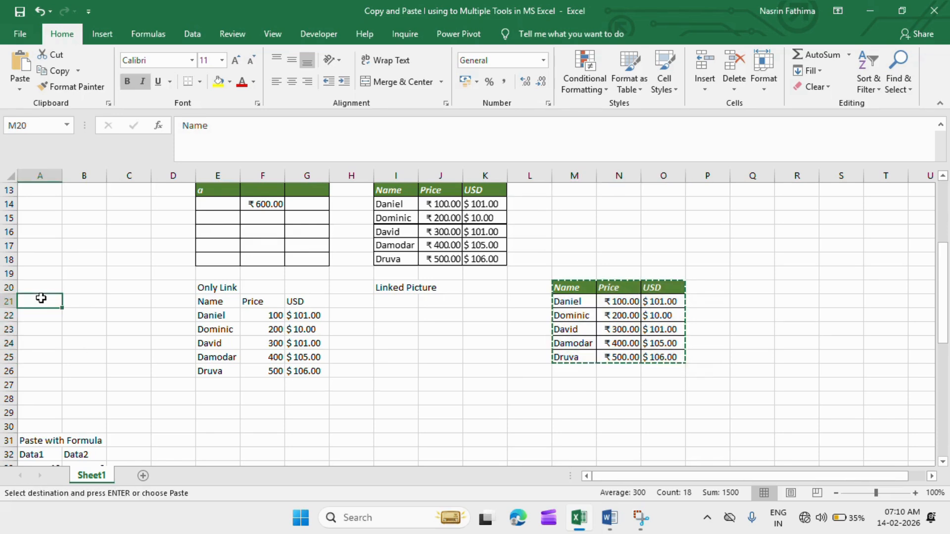
{"action": "left_click", "coordinate": [19, 90]}
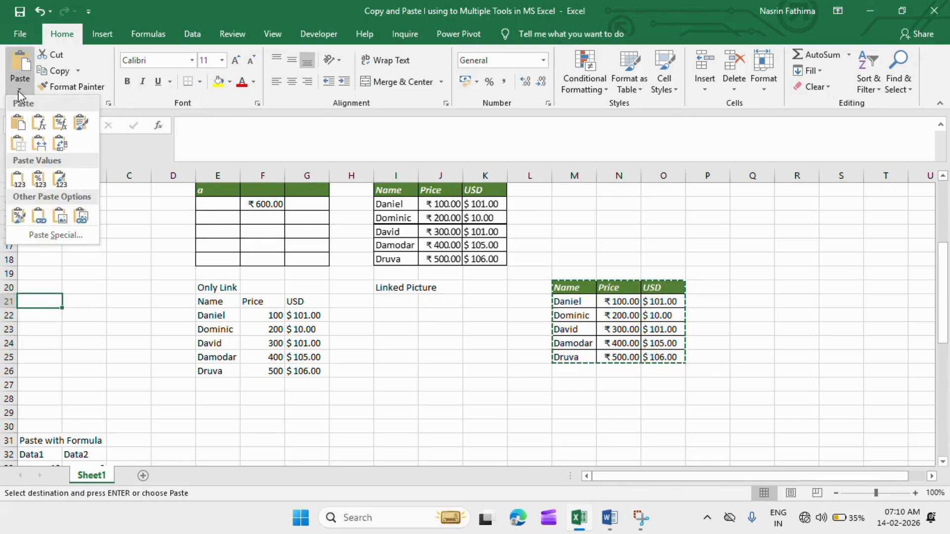
{"action": "left_click", "coordinate": [11, 179]}
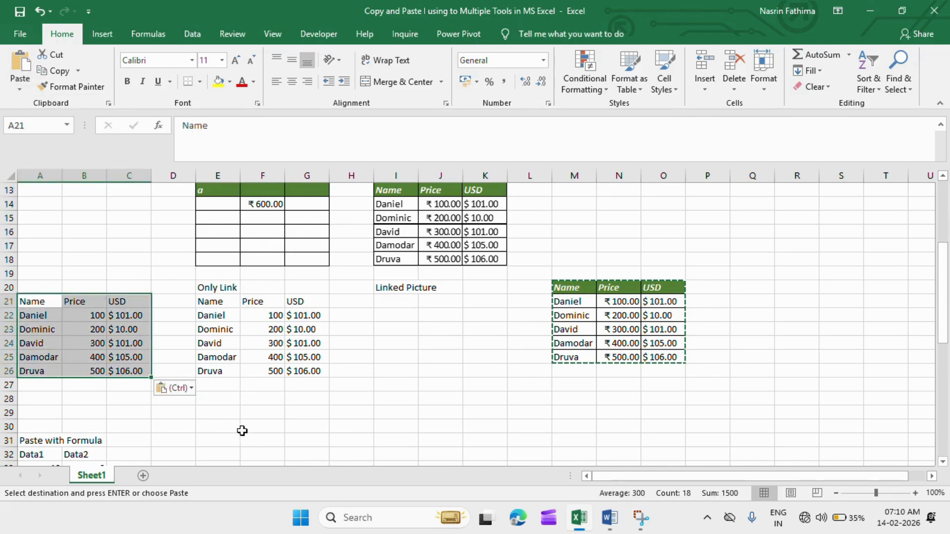
{"action": "left_click", "coordinate": [177, 332]}
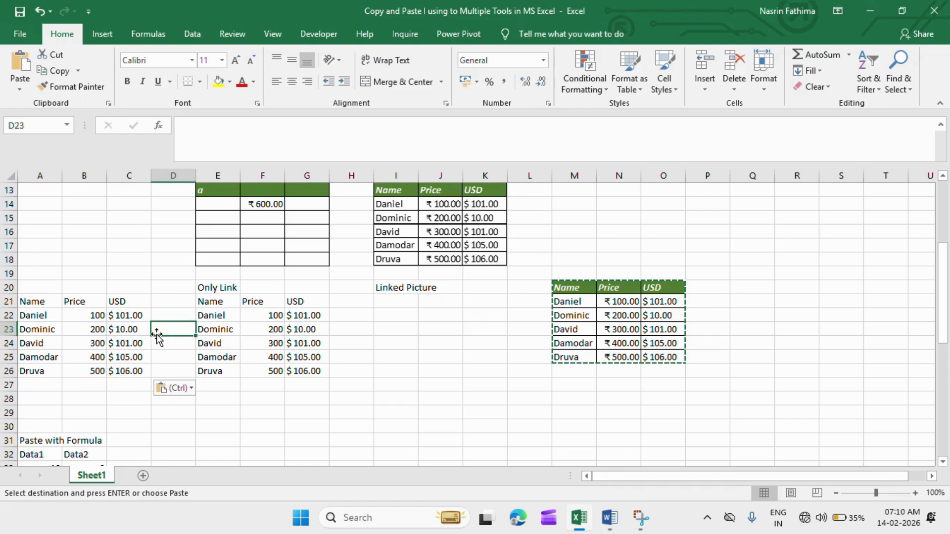
Compare the cell contents of the linked table at E21 with those of the values-only table at A21.
{"action": "left_click", "coordinate": [265, 315]}
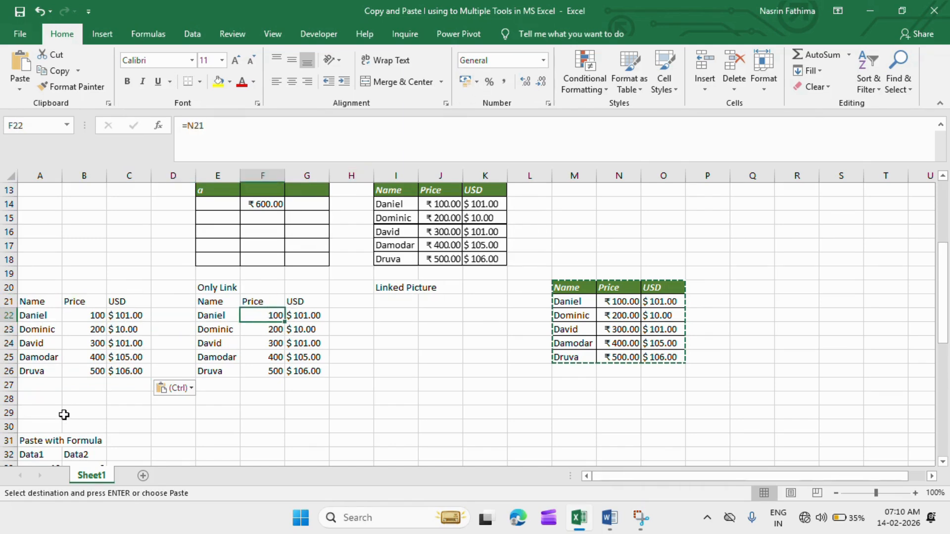
{"action": "left_click", "coordinate": [92, 316]}
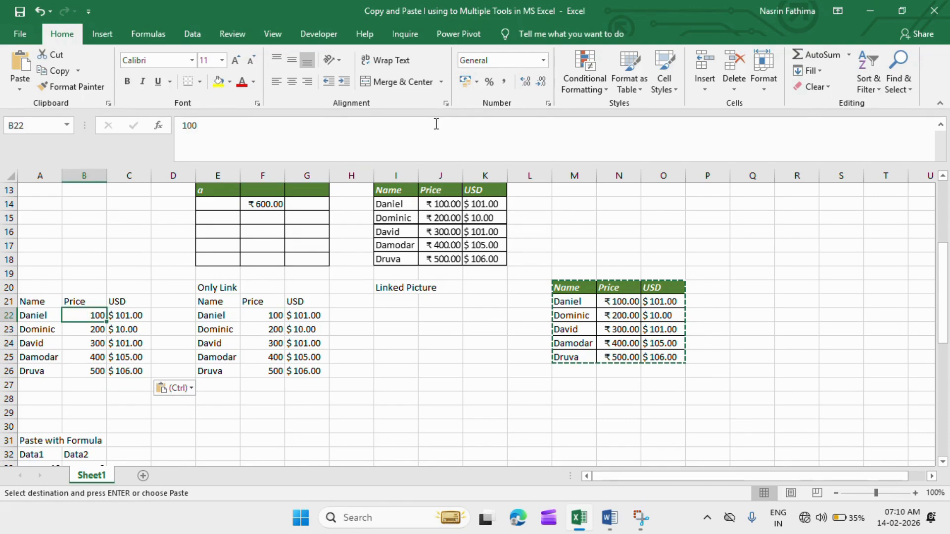
{"action": "left_click", "coordinate": [266, 320]}
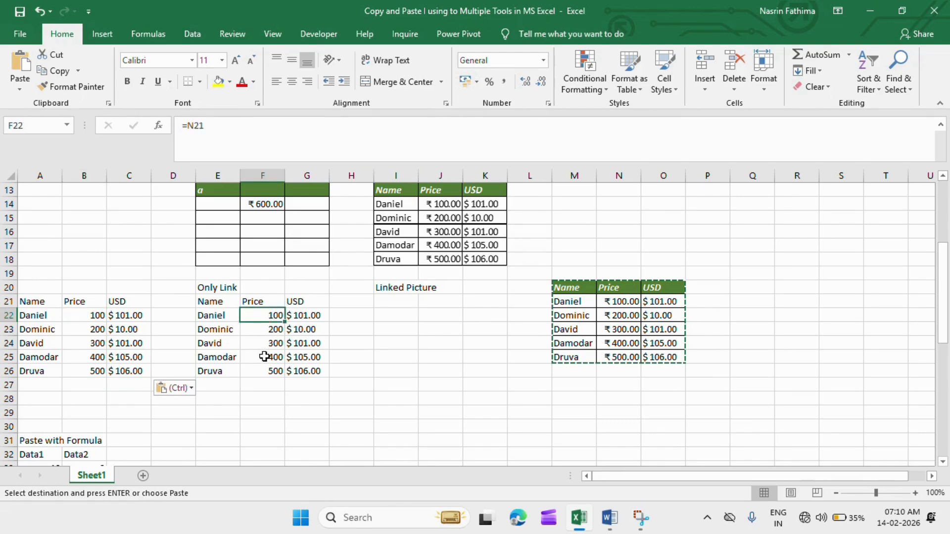
{"action": "left_click", "coordinate": [222, 305]}
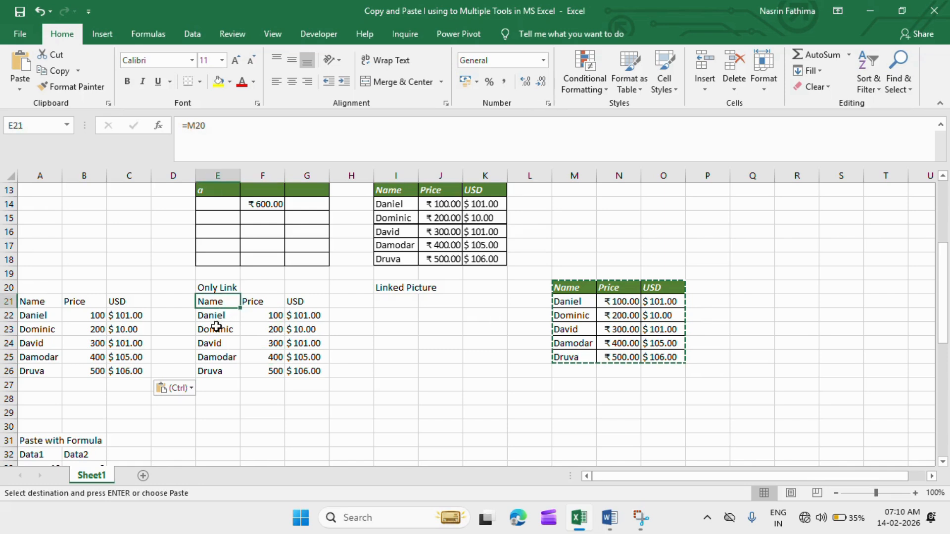
{"action": "left_click", "coordinate": [216, 327]}
{"action": "left_click", "coordinate": [219, 355]}
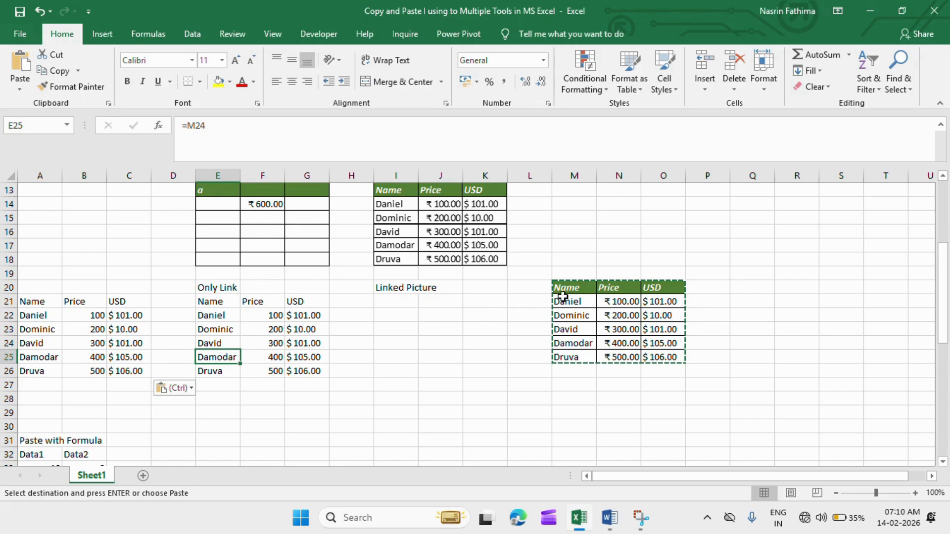
{"action": "left_click", "coordinate": [256, 333]}
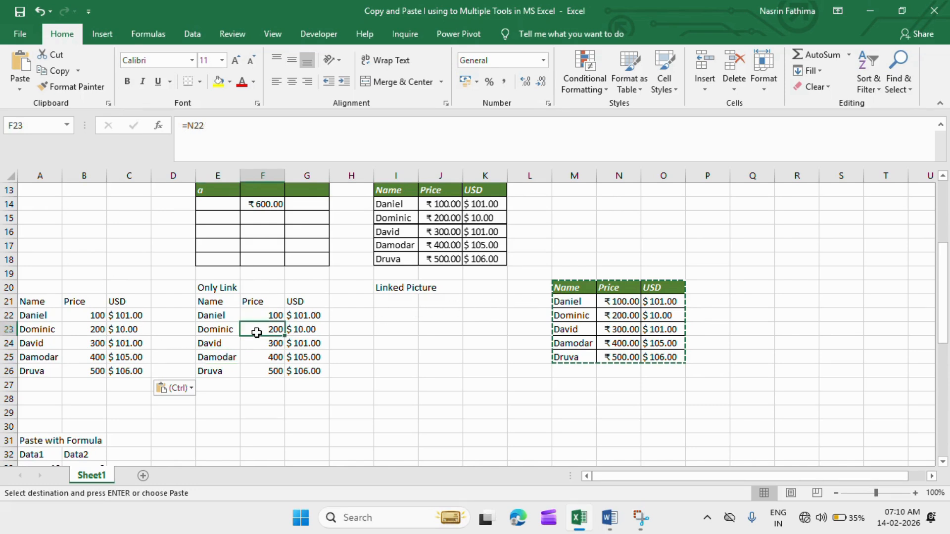
{"action": "left_click", "coordinate": [81, 327]}
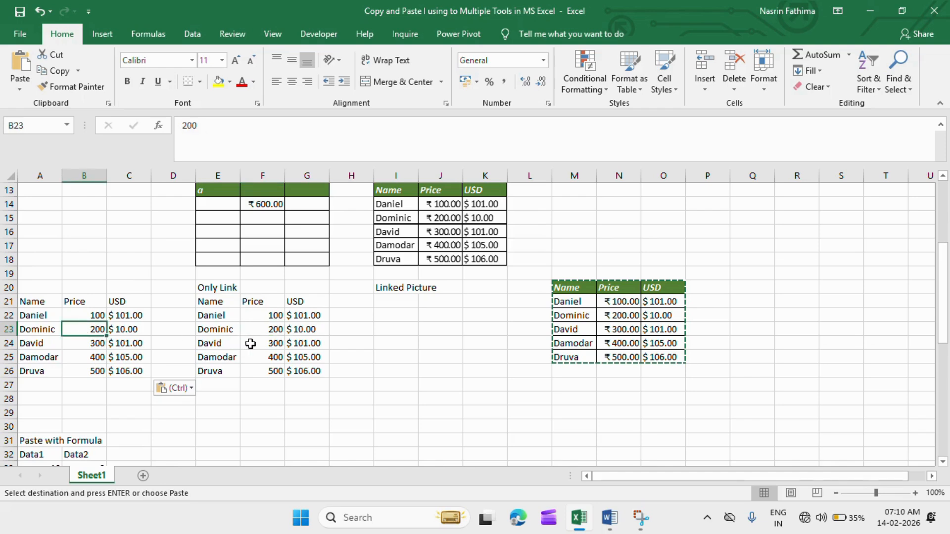
Change the price in source cell N21 to 150 and check linked cell F22 for the update.
{"action": "left_click", "coordinate": [575, 300]}
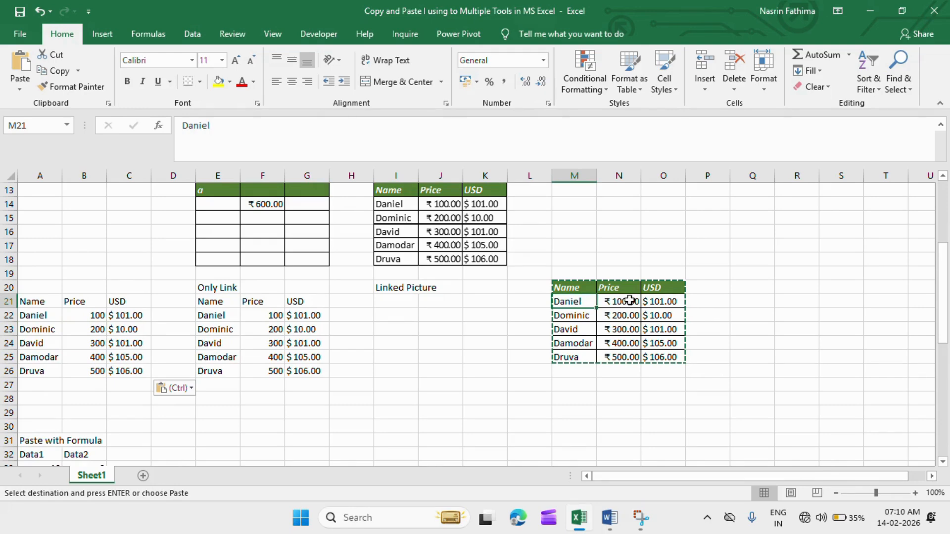
{"action": "left_click", "coordinate": [629, 300]}
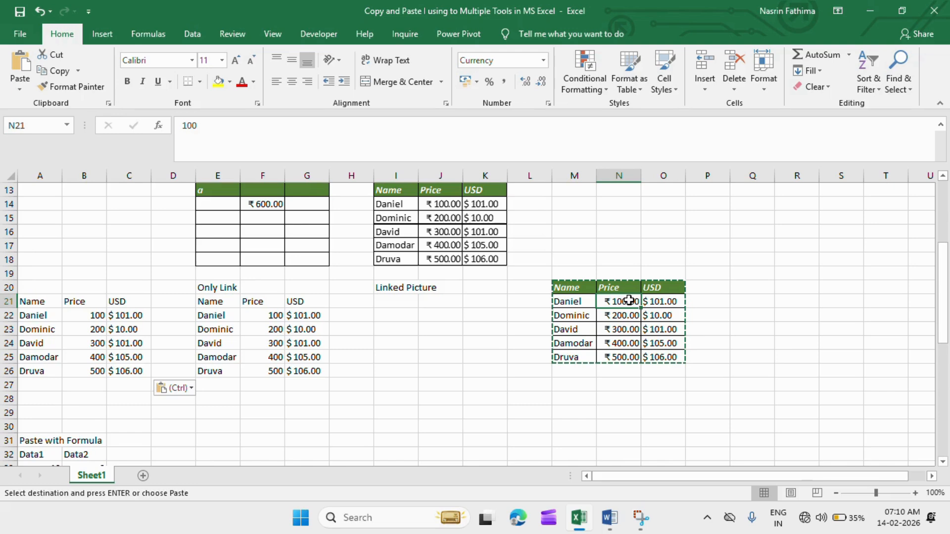
{"action": "type", "text": "1"}
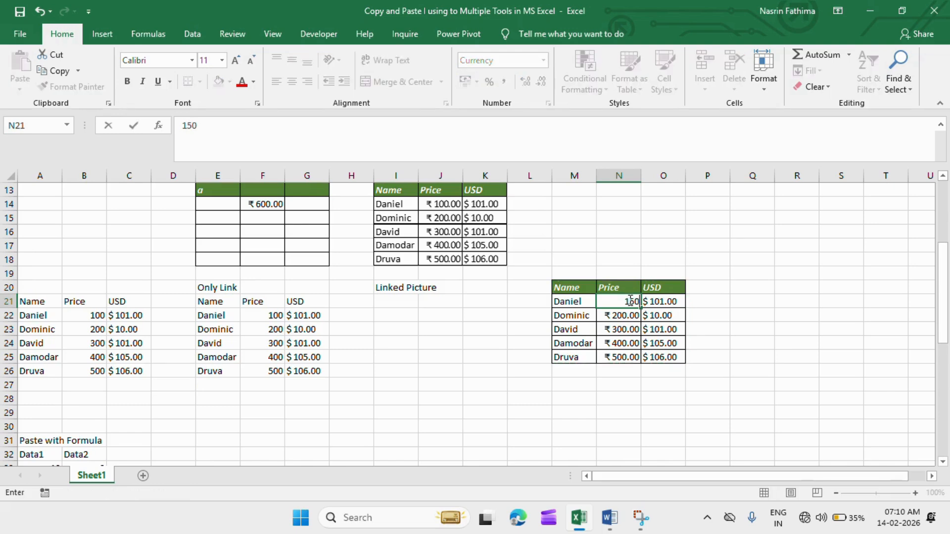
{"action": "type", "text": "50"}
{"action": "key", "text": "Return"}
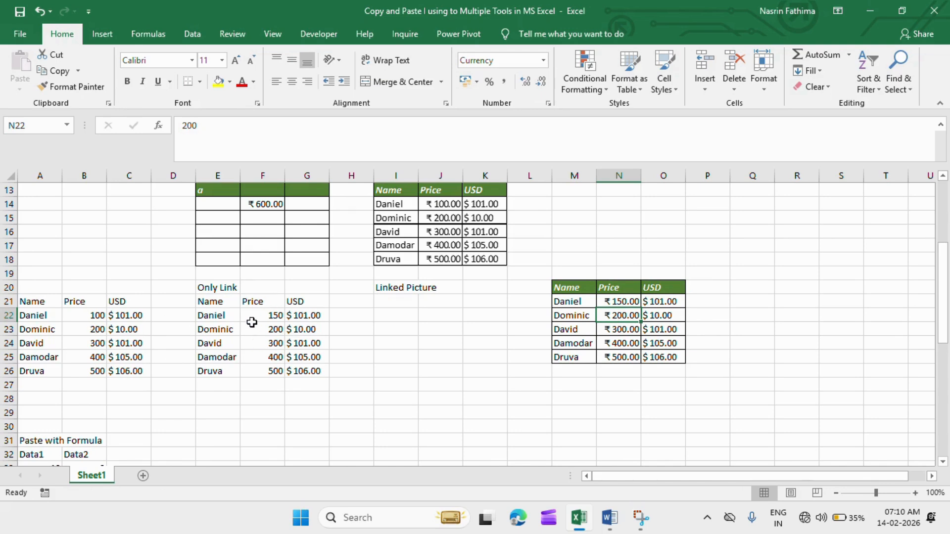
{"action": "left_click", "coordinate": [252, 324]}
{"action": "left_click", "coordinate": [258, 313]}
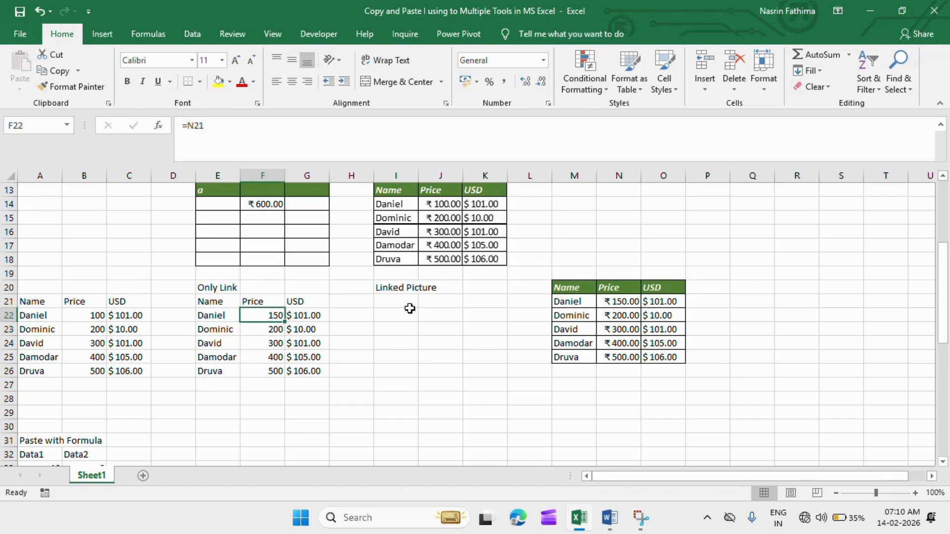
Copy the source table M20:O25 and paste it as a linked picture at I21 under the Linked Picture label.
{"action": "left_click", "coordinate": [392, 313]}
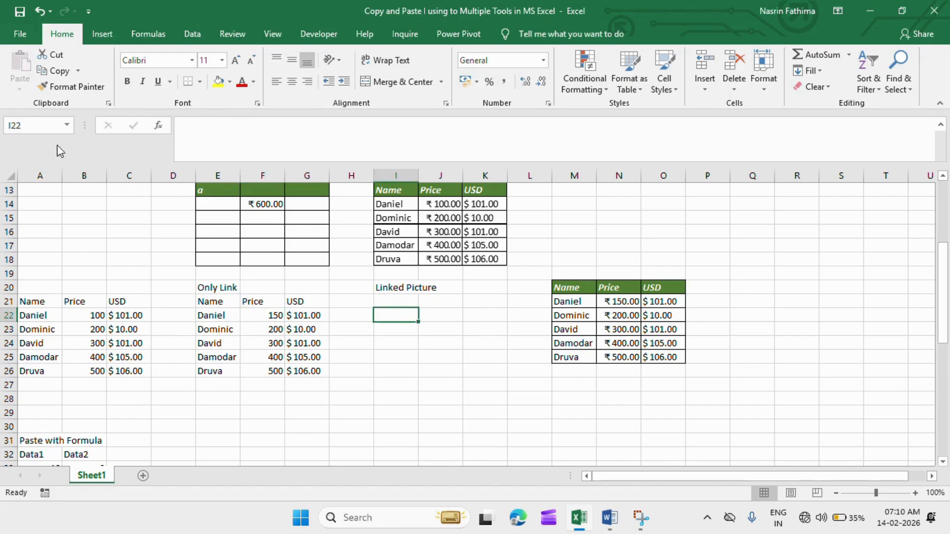
{"action": "left_click", "coordinate": [583, 287]}
{"action": "left_click_drag", "start_coordinate": [583, 287], "coordinate": [666, 356]}
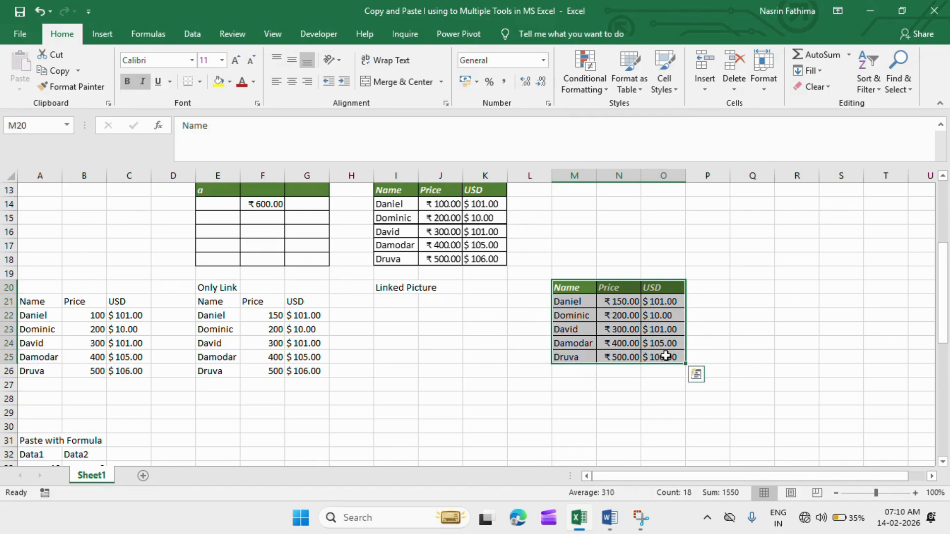
{"action": "key", "text": "ctrl+c"}
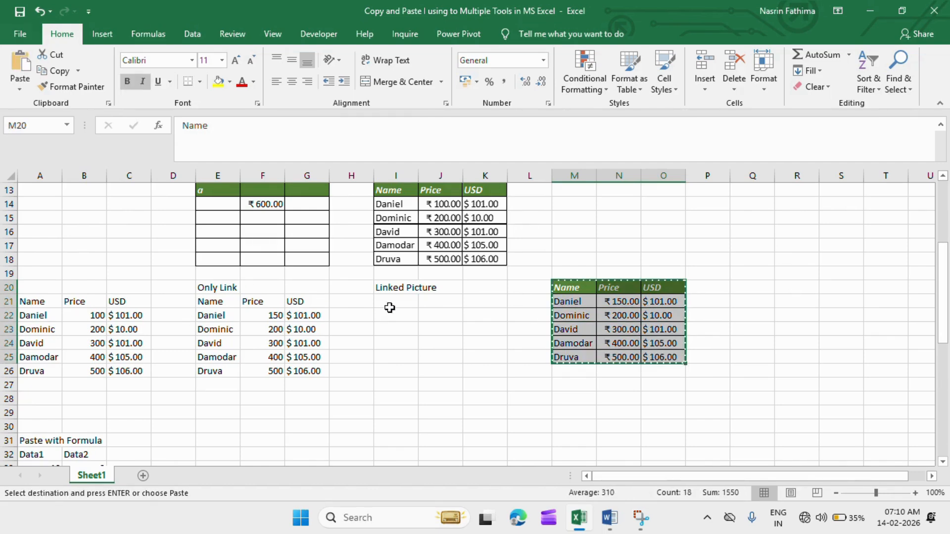
{"action": "left_click", "coordinate": [390, 304]}
{"action": "left_click", "coordinate": [20, 88]}
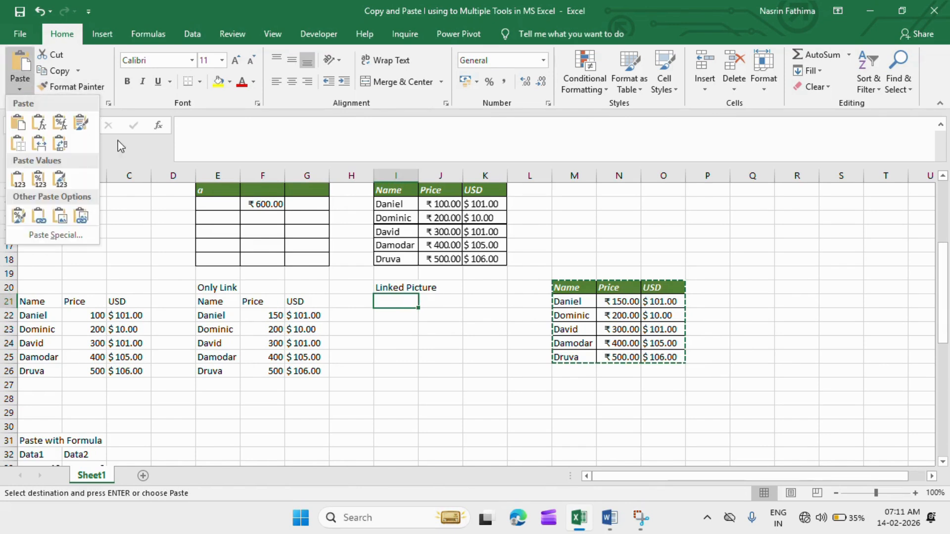
{"action": "left_click", "coordinate": [82, 219]}
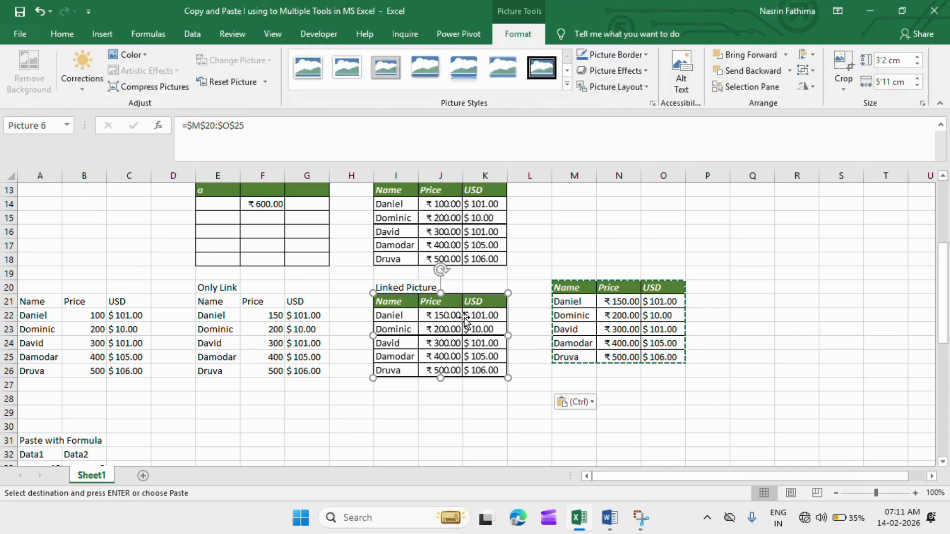
Change the price in source cell N22 to 300 to test the linked picture.
{"action": "left_click", "coordinate": [613, 315]}
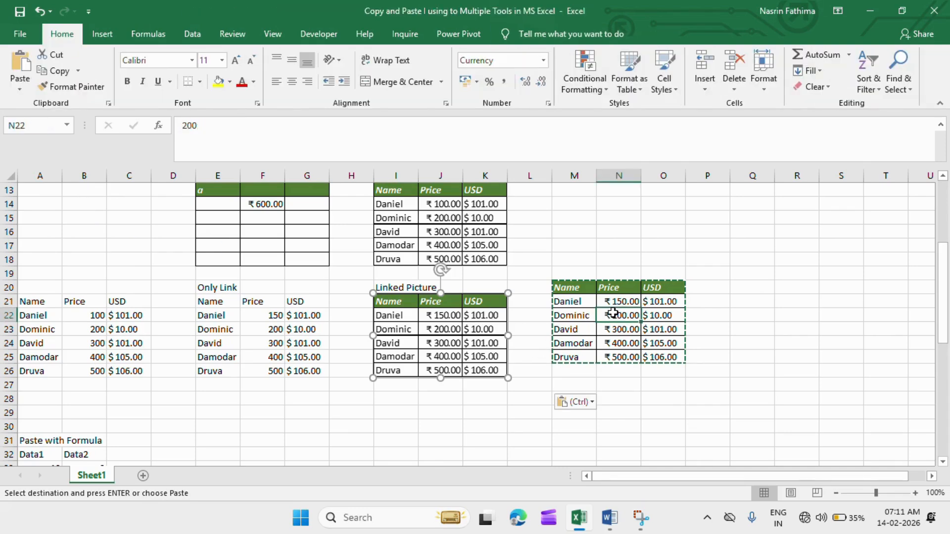
{"action": "double_click", "coordinate": [628, 317]}
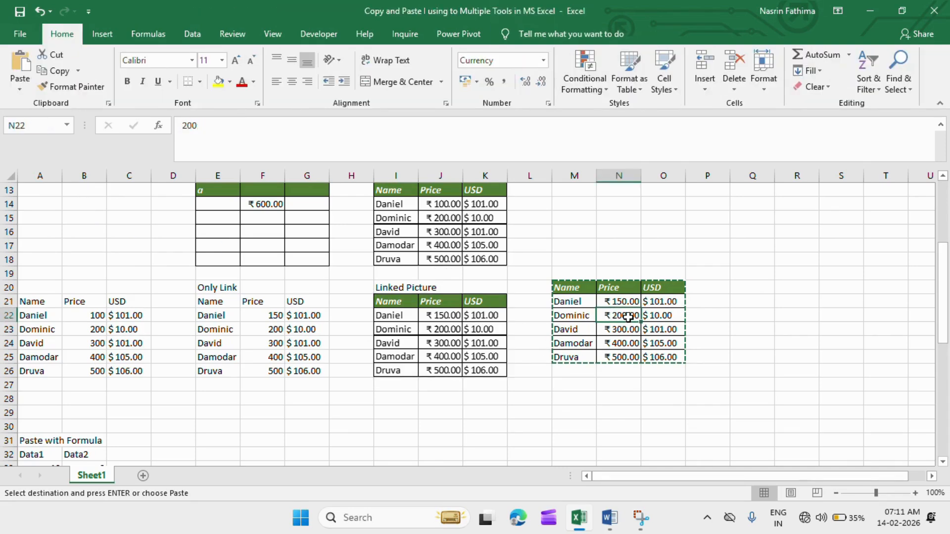
{"action": "key", "text": "BackSpace"}
{"action": "type", "text": "3"}
{"action": "key", "text": "Return"}
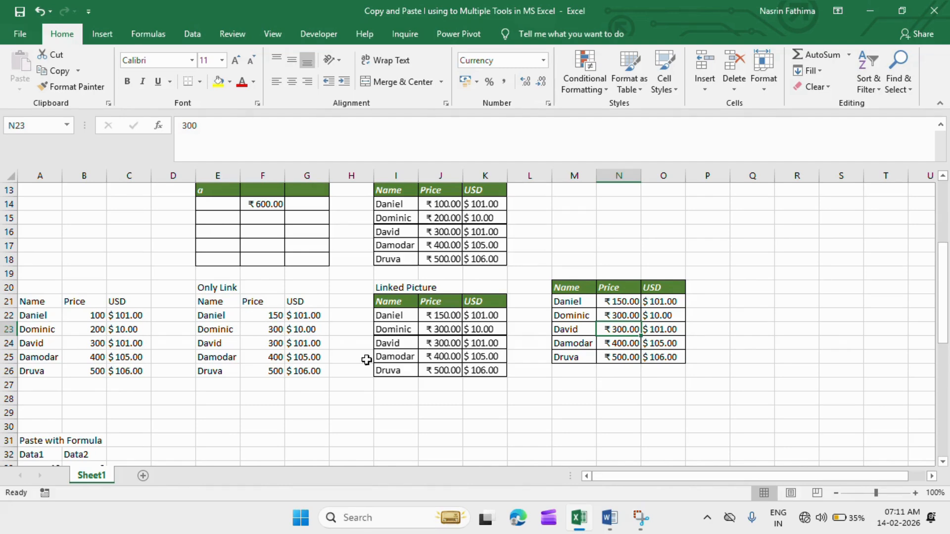
Add the heading "data 3" in C32 beside Data2 in the Paste with Formula table.
{"action": "left_click_drag", "start_coordinate": [949, 265], "coordinate": [944, 329]}
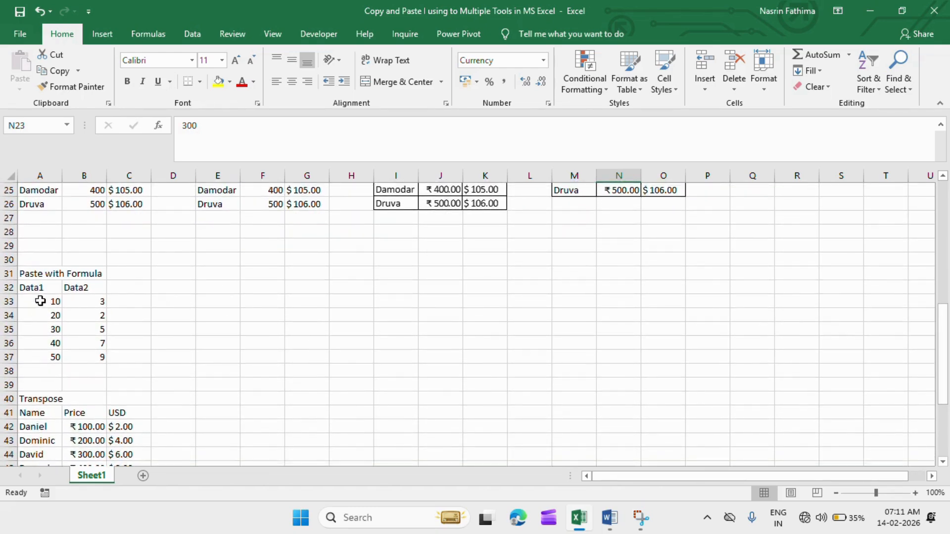
{"action": "left_click", "coordinate": [138, 285]}
{"action": "type", "text": "da"}
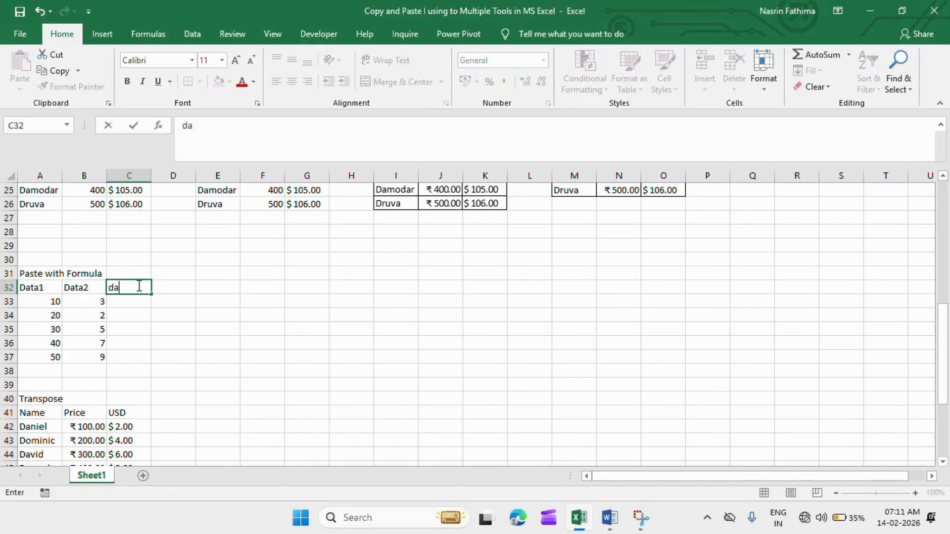
{"action": "type", "text": "ta 3"}
{"action": "key", "text": "Return"}
Enter the formula =A33*B33 in C33 to multiply the first Data1 and Data2 values.
{"action": "type", "text": "="}
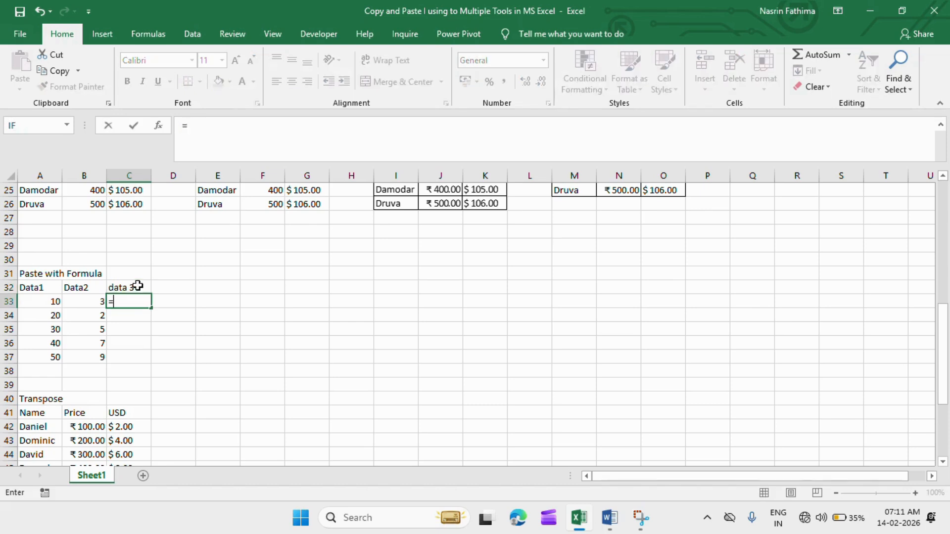
{"action": "left_click", "coordinate": [29, 306]}
{"action": "type", "text": "*"}
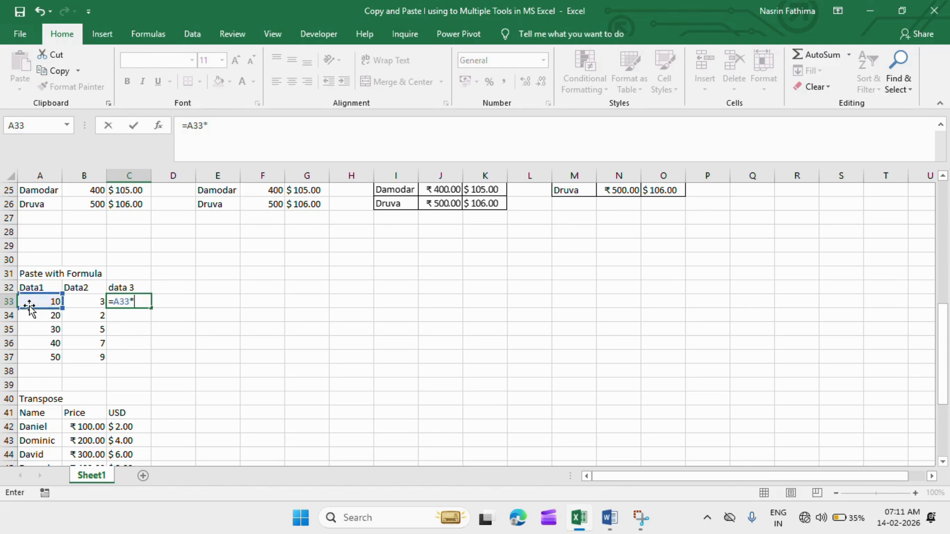
{"action": "left_click", "coordinate": [82, 306]}
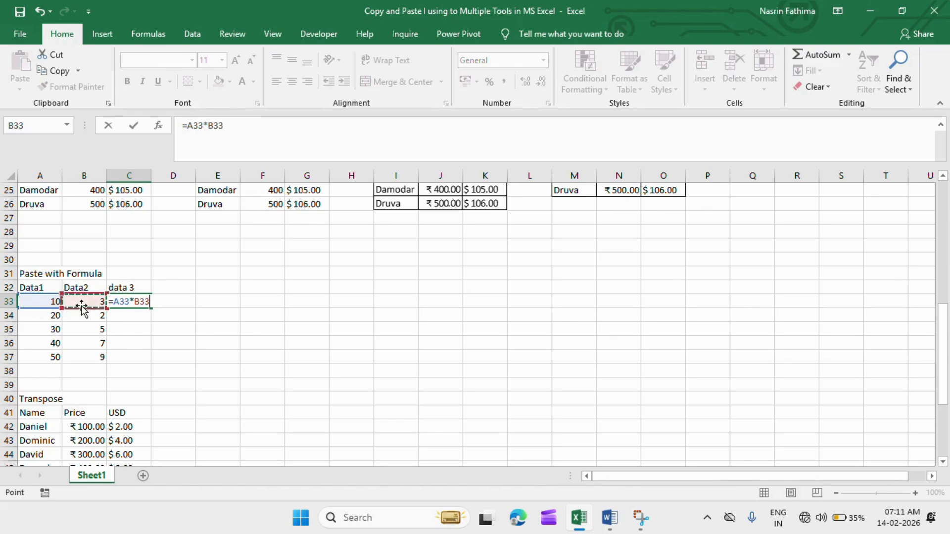
{"action": "key", "text": "Return"}
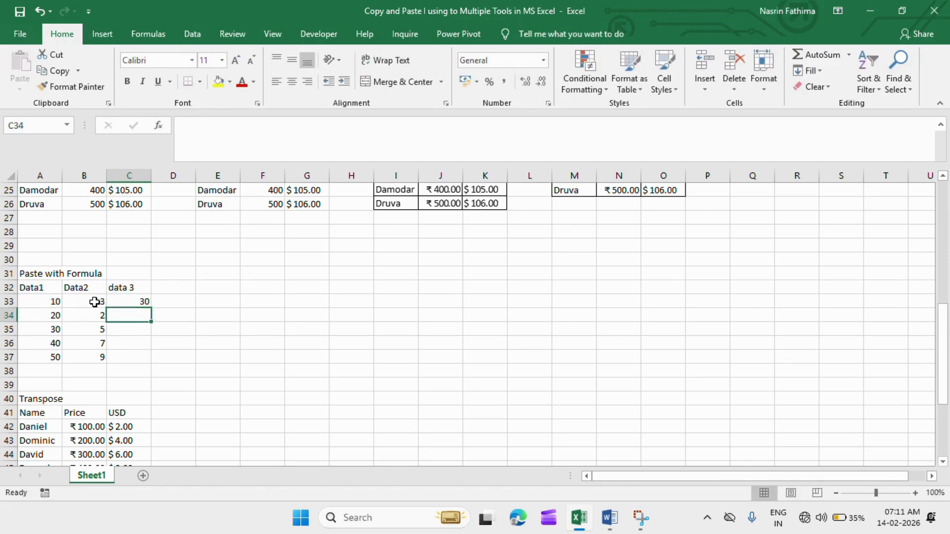
Auto-fill the C33 formula down to C37 and undo the fill.
{"action": "left_click", "coordinate": [126, 297]}
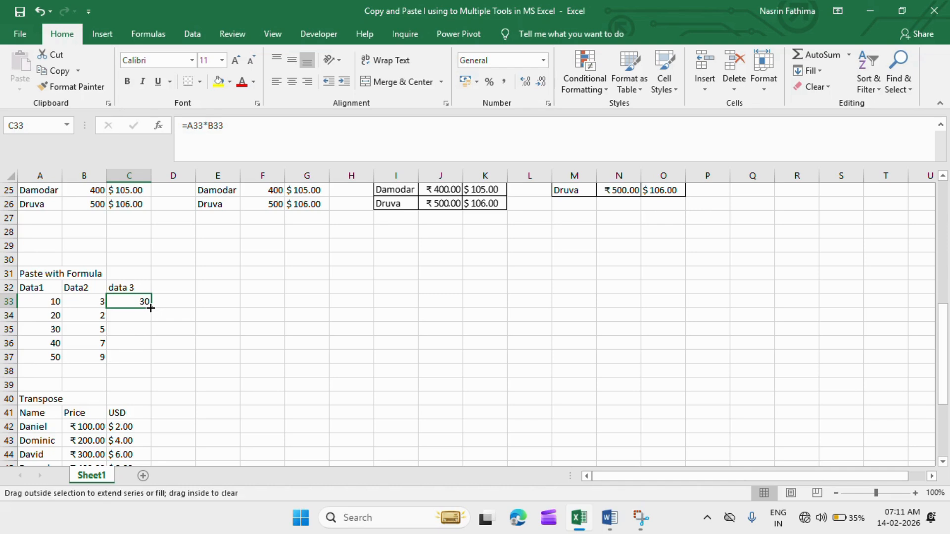
{"action": "double_click", "coordinate": [150, 308]}
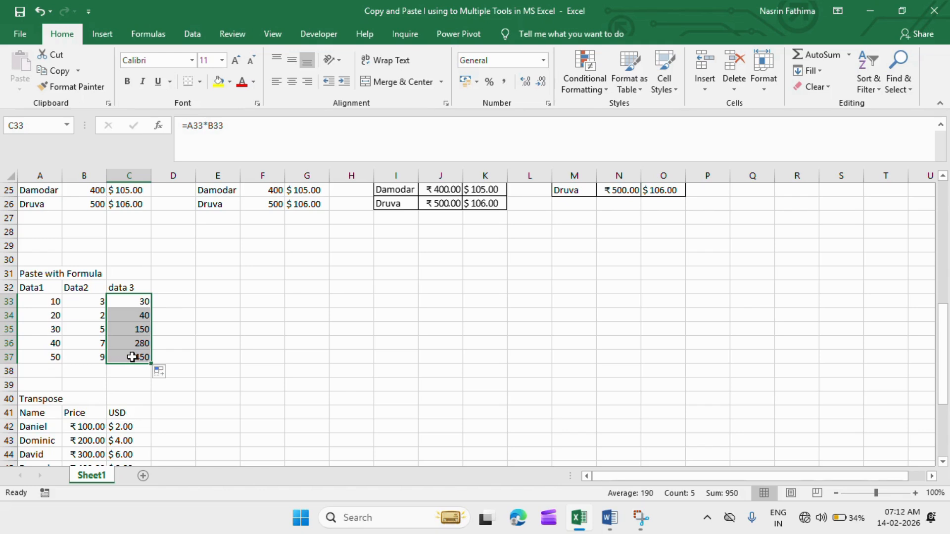
{"action": "key", "text": "ctrl+s"}
{"action": "key", "text": "ctrl+z"}
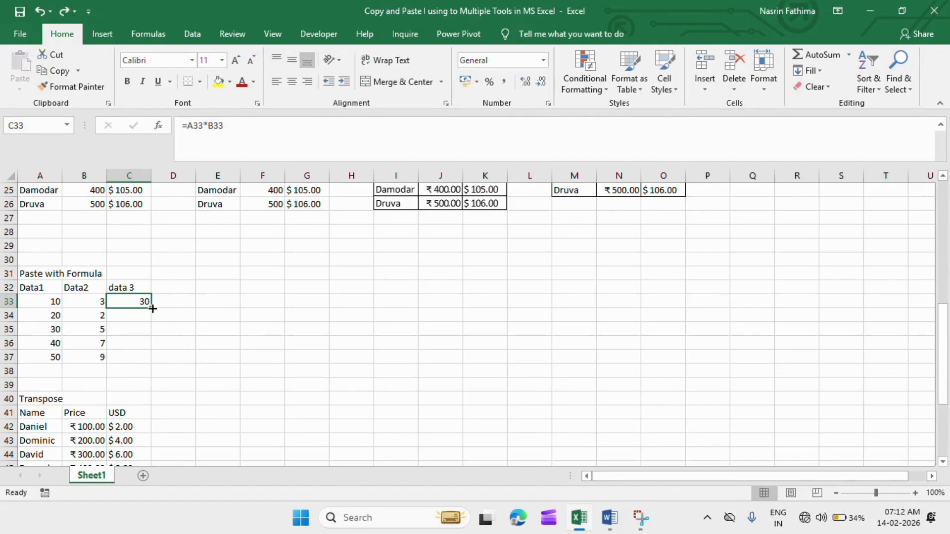
Extend the multiplication formula from C33 through C37.
{"action": "left_click_drag", "start_coordinate": [153, 308], "coordinate": [143, 359]}
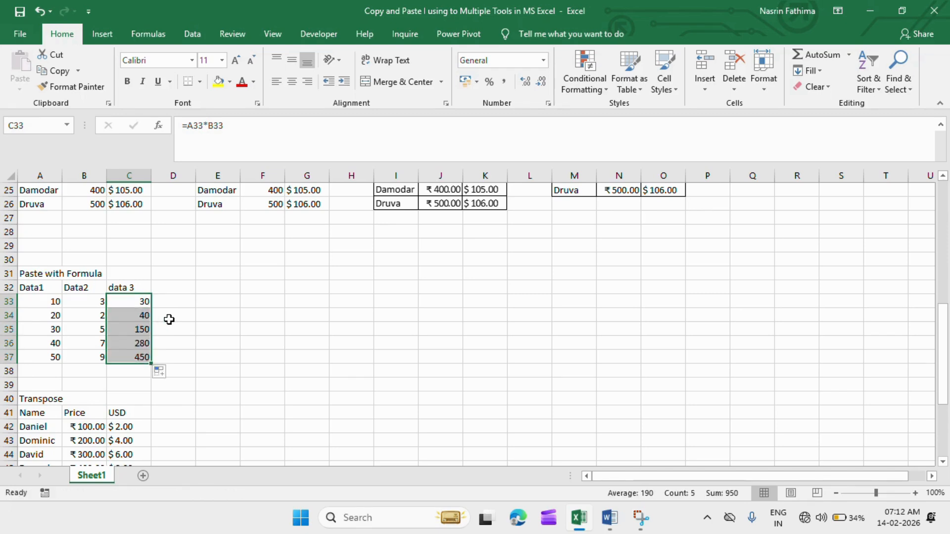
{"action": "left_click", "coordinate": [184, 322]}
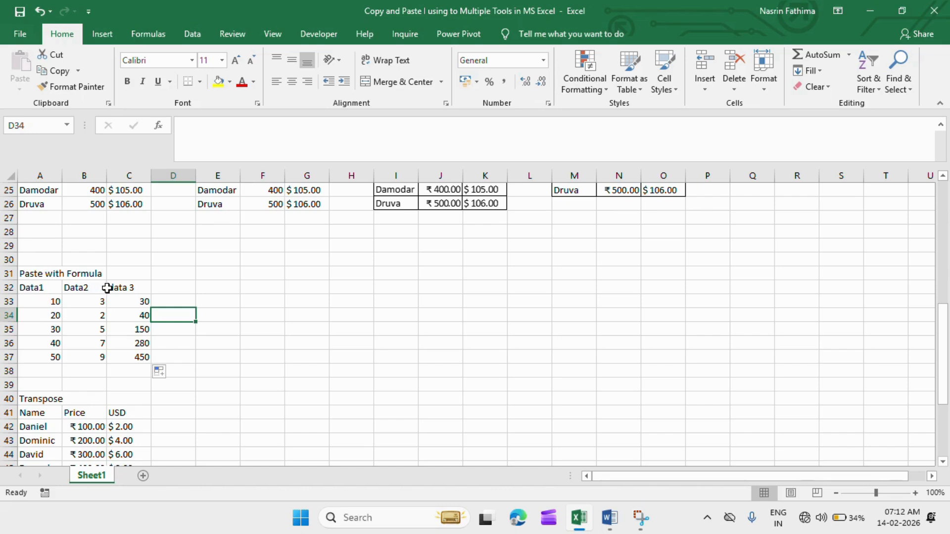
{"action": "left_click", "coordinate": [30, 285]}
{"action": "left_click_drag", "start_coordinate": [30, 285], "coordinate": [135, 360]}
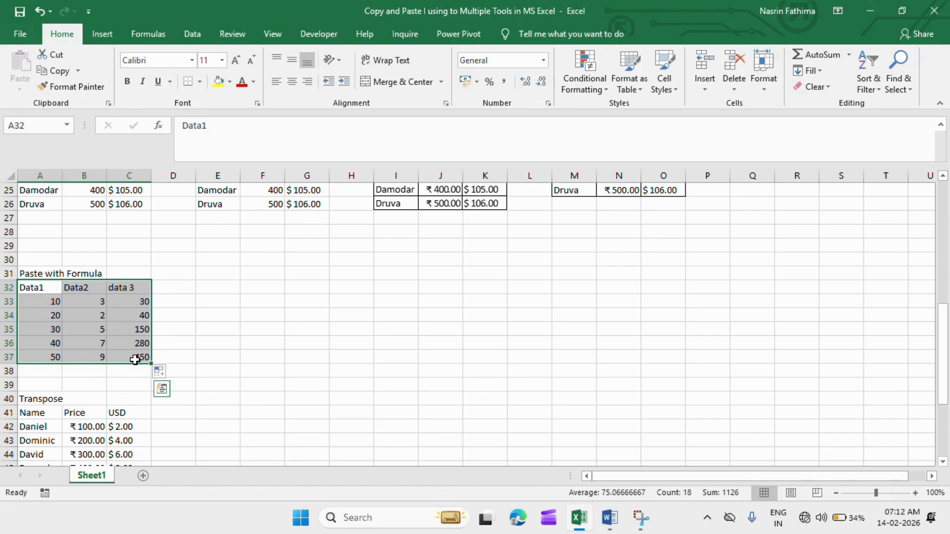
{"action": "key", "text": "ctrl+c"}
{"action": "left_click", "coordinate": [115, 343]}
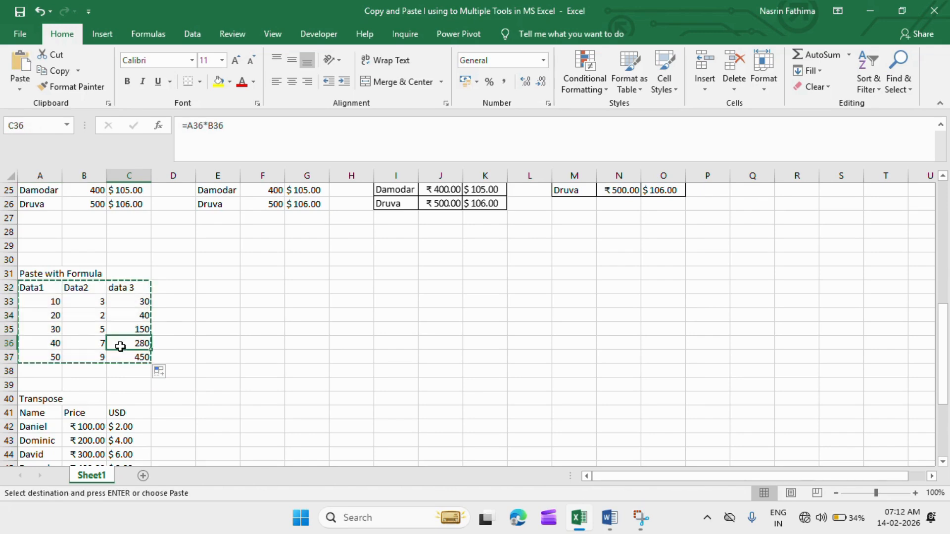
{"action": "key", "text": "Escape"}
Apply all borders to the Paste with Formula table in A32:C37.
{"action": "left_click_drag", "start_coordinate": [38, 287], "coordinate": [140, 365]}
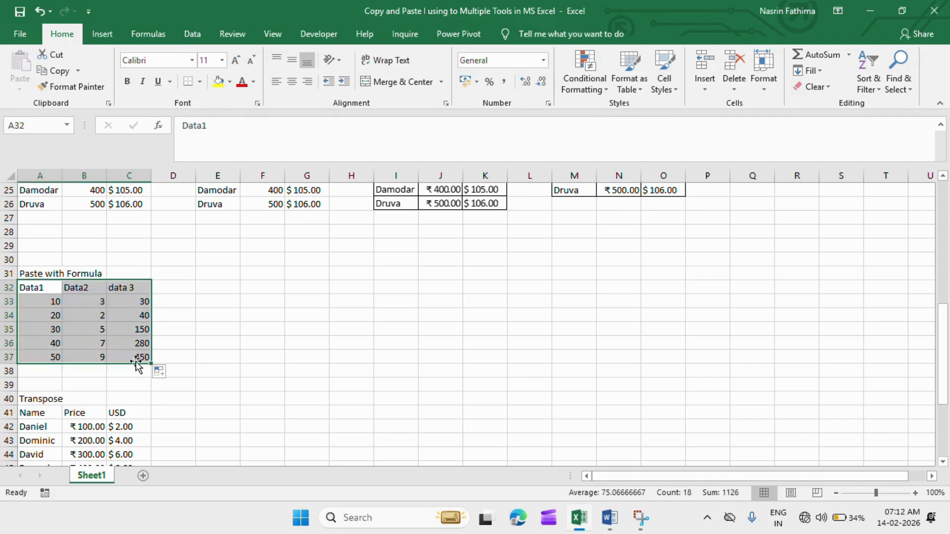
{"action": "left_click", "coordinate": [200, 82]}
{"action": "left_click", "coordinate": [204, 204]}
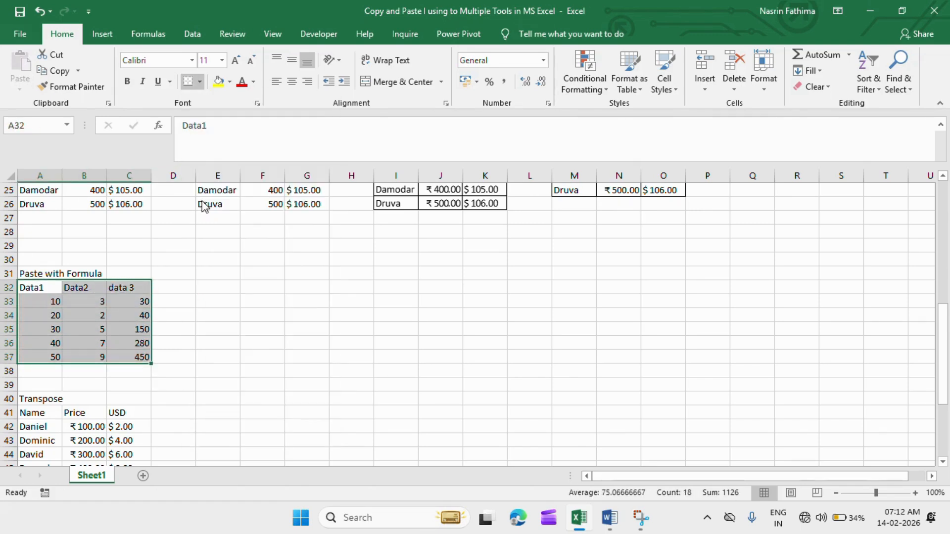
{"action": "left_click", "coordinate": [199, 82]}
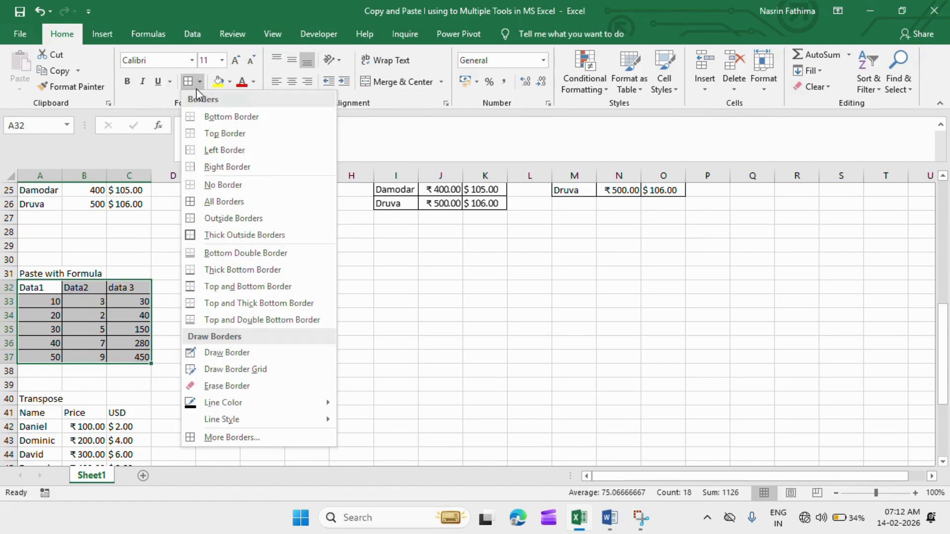
{"action": "left_click", "coordinate": [199, 202]}
{"action": "left_click", "coordinate": [199, 314]}
Copy the bordered table A32:C37 and paste it as values only at E32.
{"action": "left_click", "coordinate": [34, 291]}
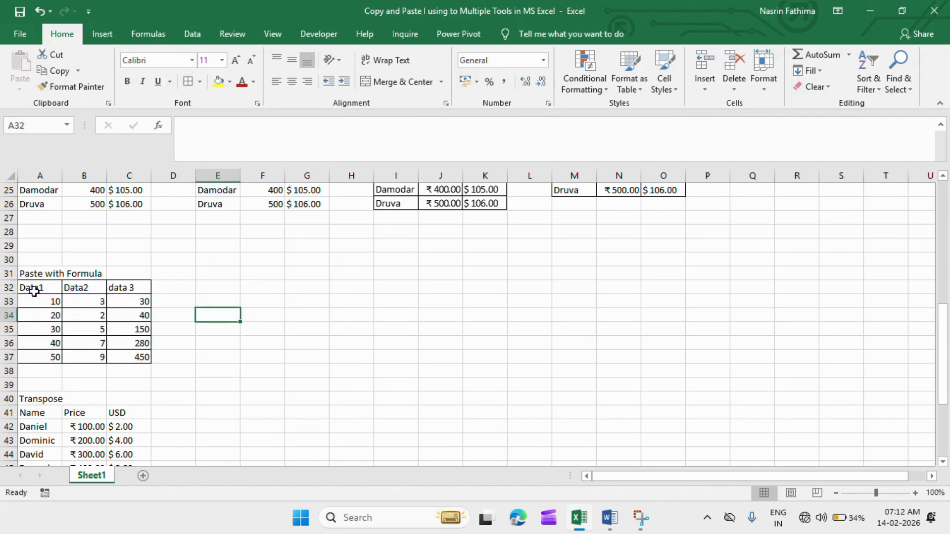
{"action": "left_click_drag", "start_coordinate": [34, 291], "coordinate": [121, 360]}
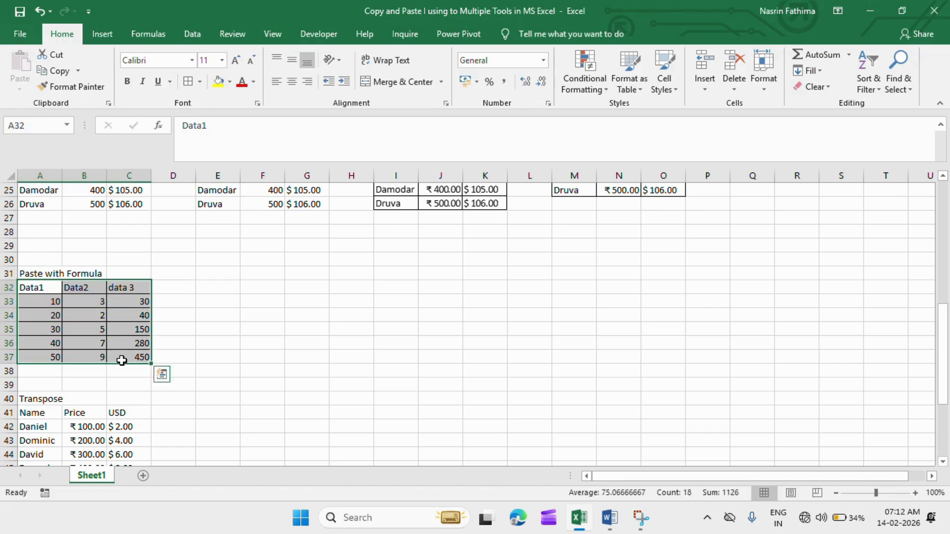
{"action": "key", "text": "ctrl+c"}
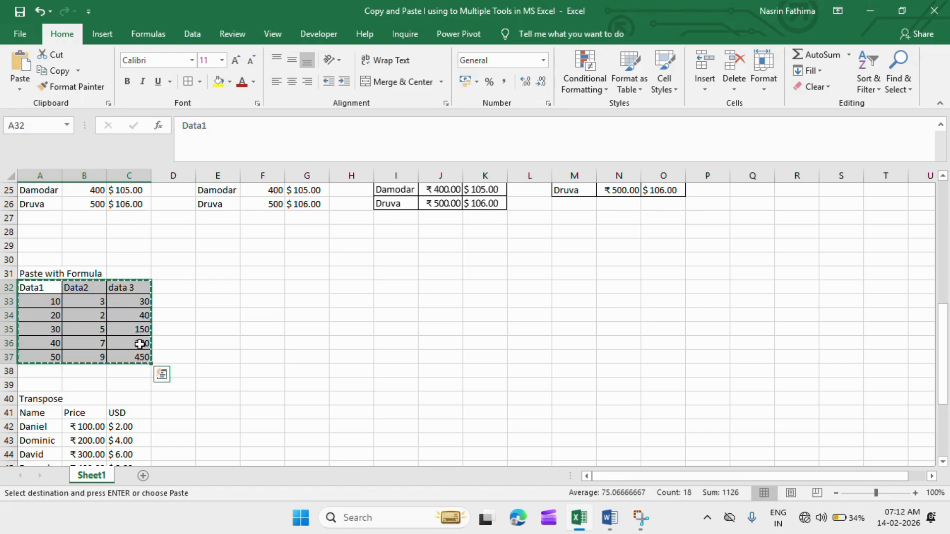
{"action": "left_click", "coordinate": [229, 277]}
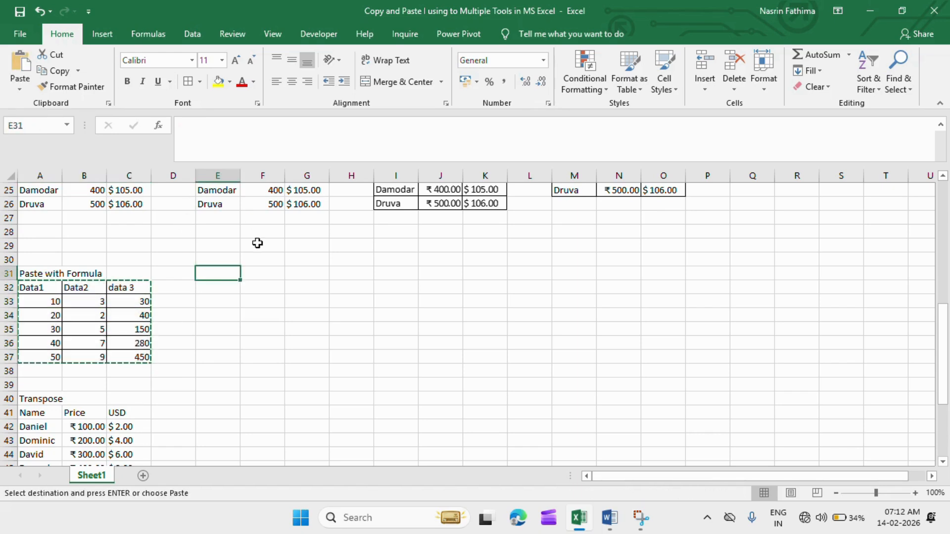
{"action": "left_click", "coordinate": [217, 286]}
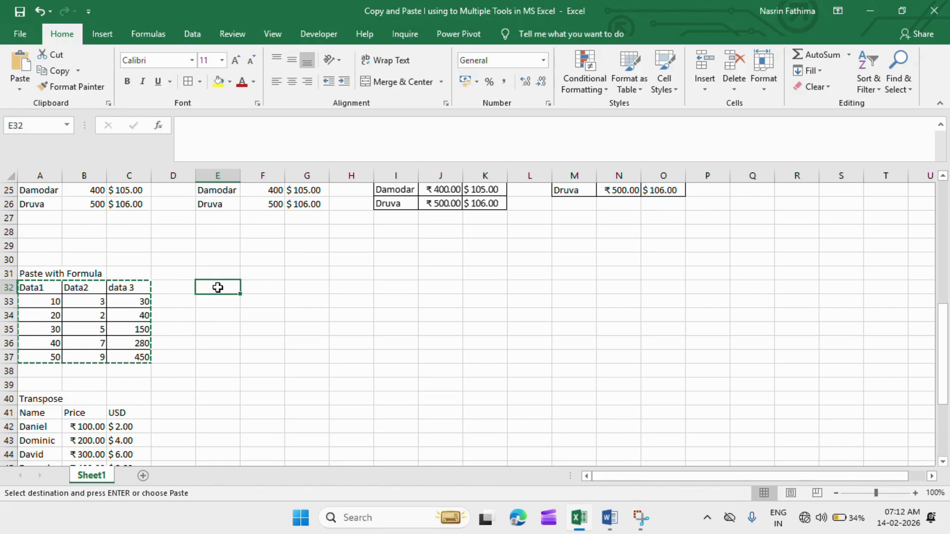
{"action": "left_click", "coordinate": [20, 92]}
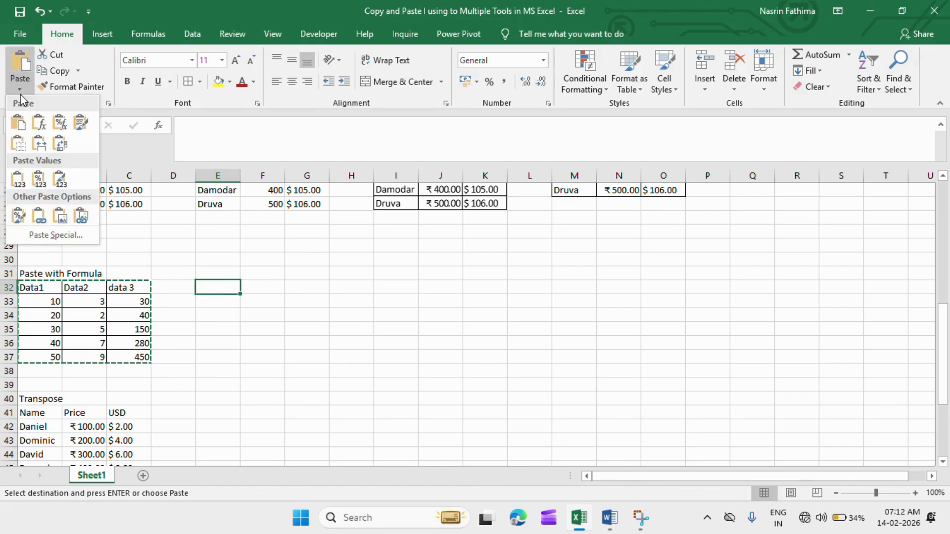
{"action": "left_click", "coordinate": [18, 186]}
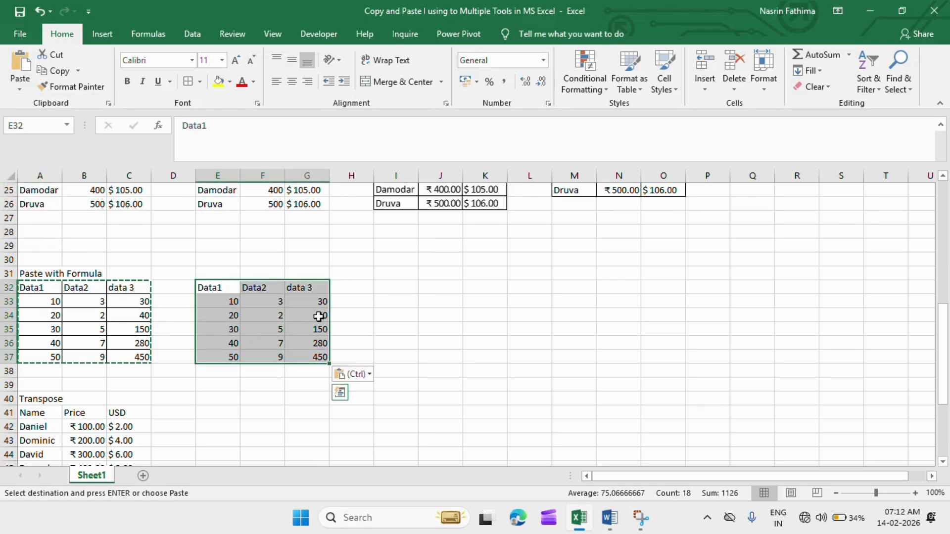
Paste the copied table with the Formulas option at I32.
{"action": "left_click", "coordinate": [379, 287]}
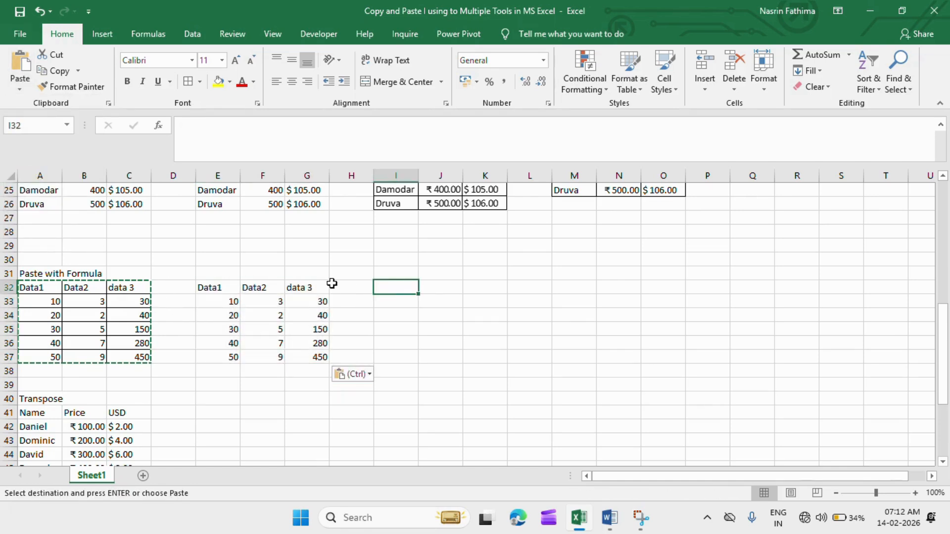
{"action": "left_click", "coordinate": [20, 89]}
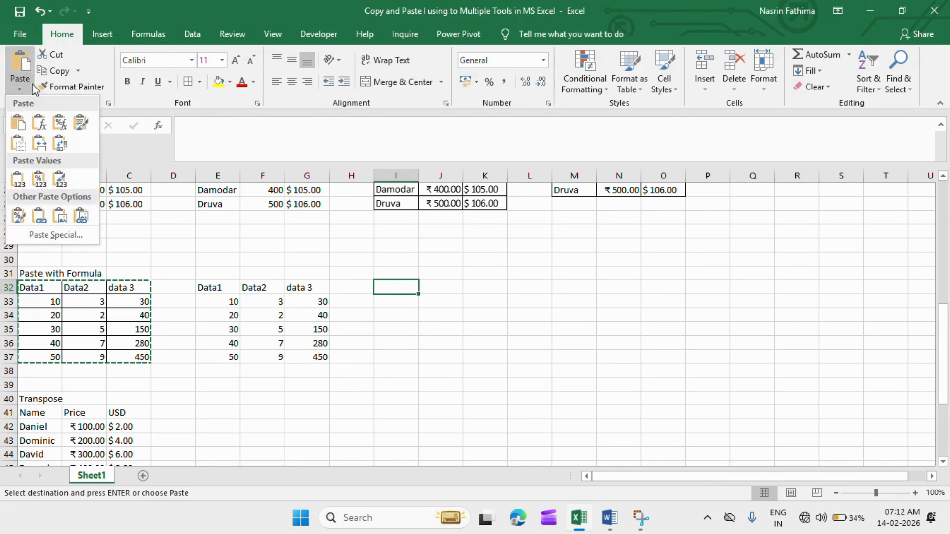
{"action": "left_click", "coordinate": [44, 120]}
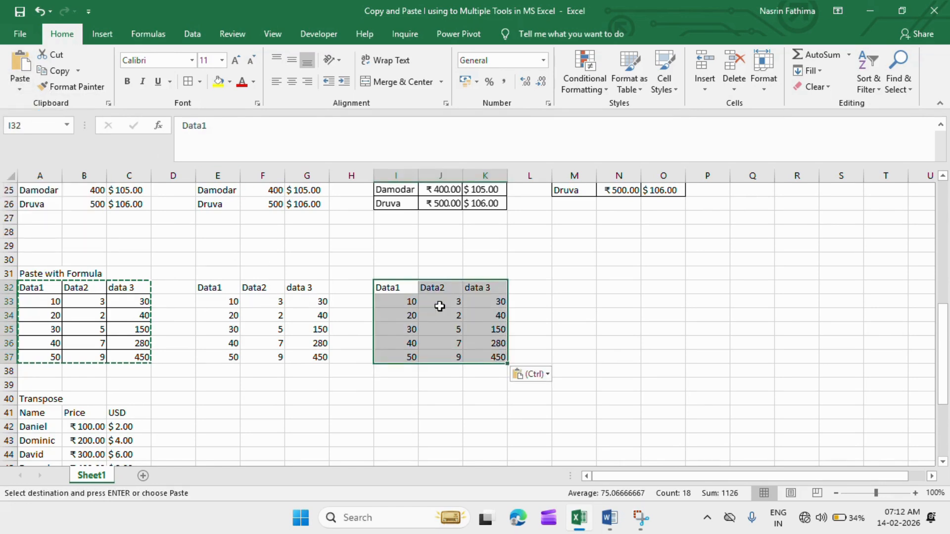
{"action": "left_click", "coordinate": [20, 88]}
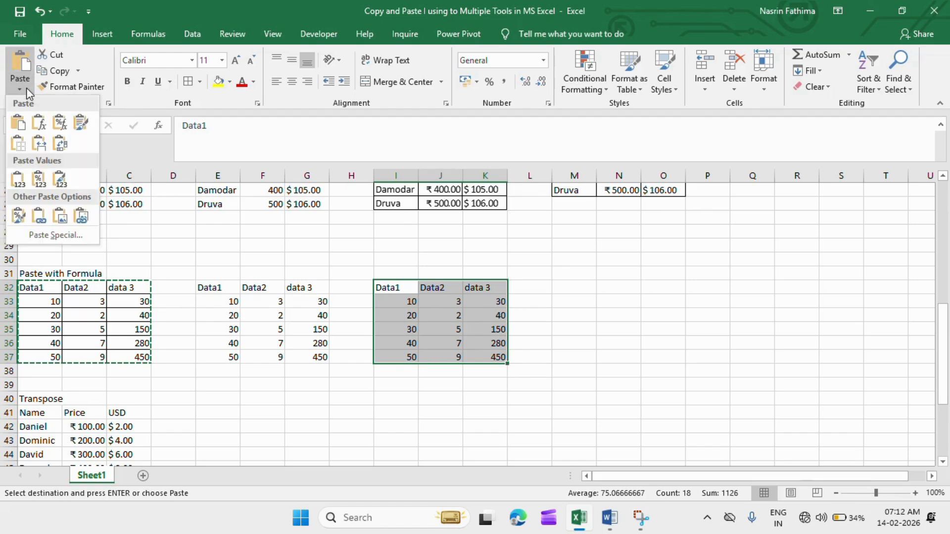
{"action": "left_click", "coordinate": [37, 127]}
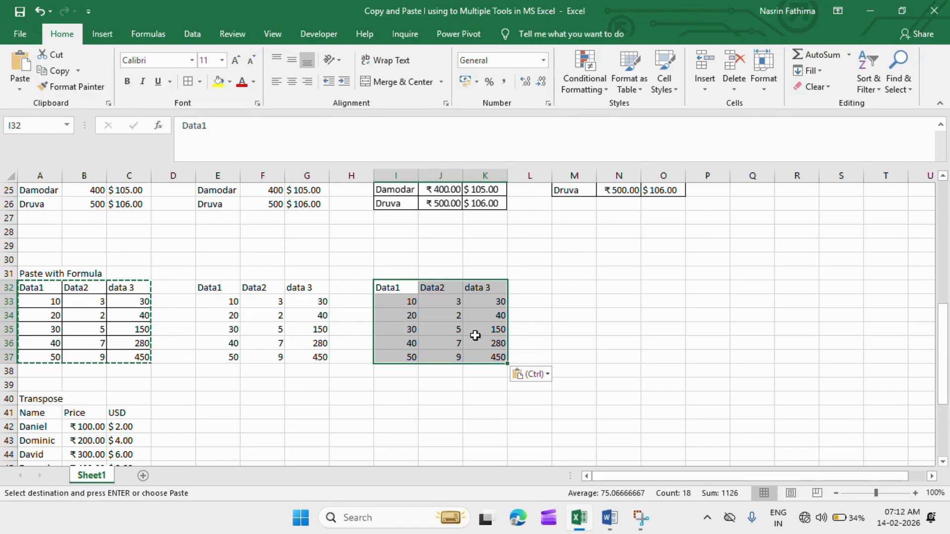
Compare the contents of G33 in the values-only table with K33 in the formulas table.
{"action": "left_click", "coordinate": [355, 329]}
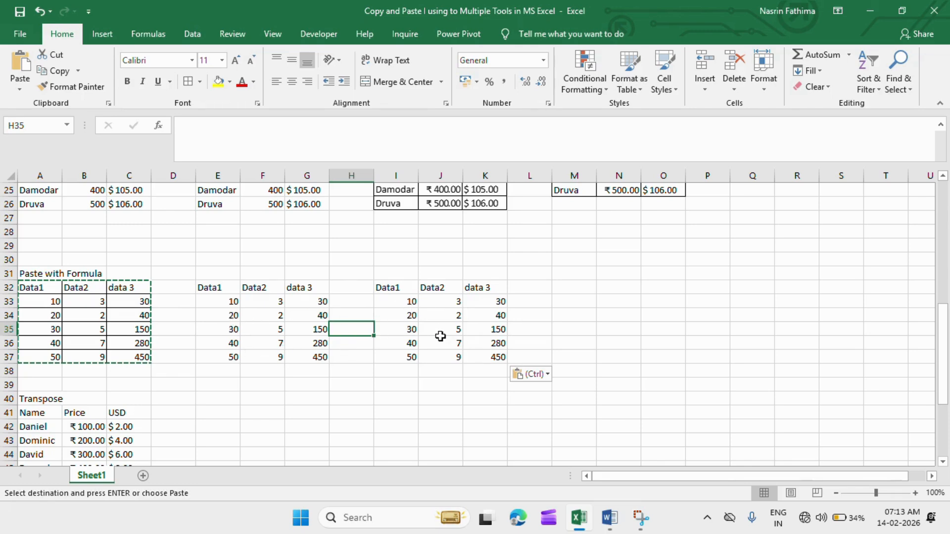
{"action": "left_click", "coordinate": [274, 303]}
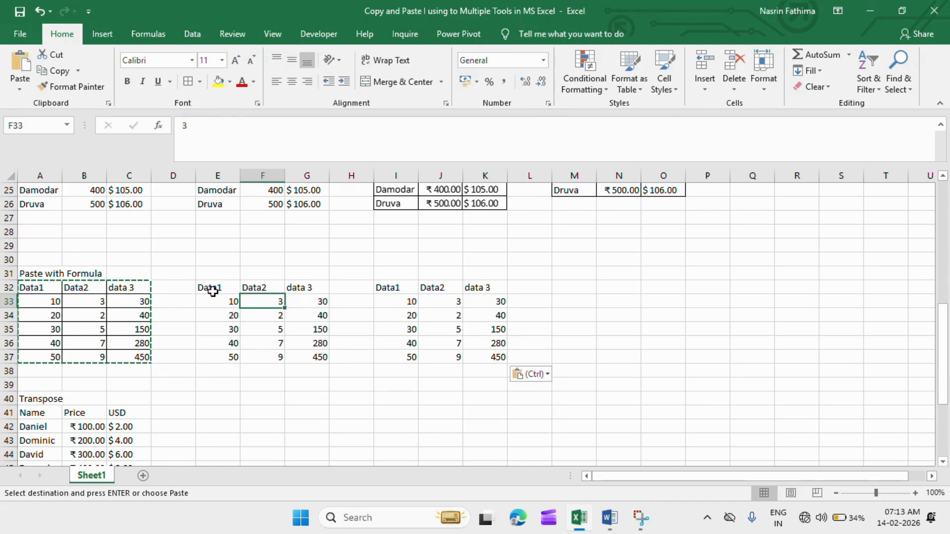
{"action": "left_click", "coordinate": [317, 304]}
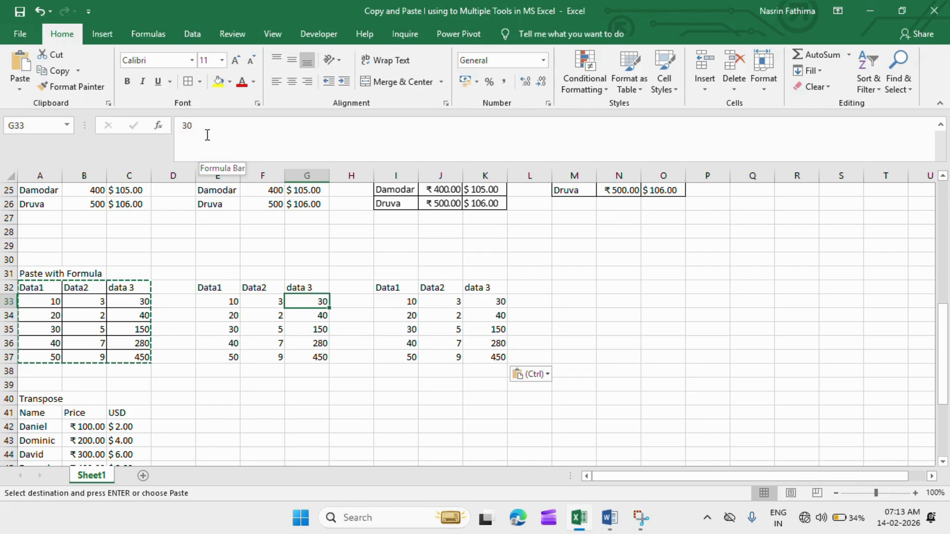
{"action": "left_click", "coordinate": [488, 302]}
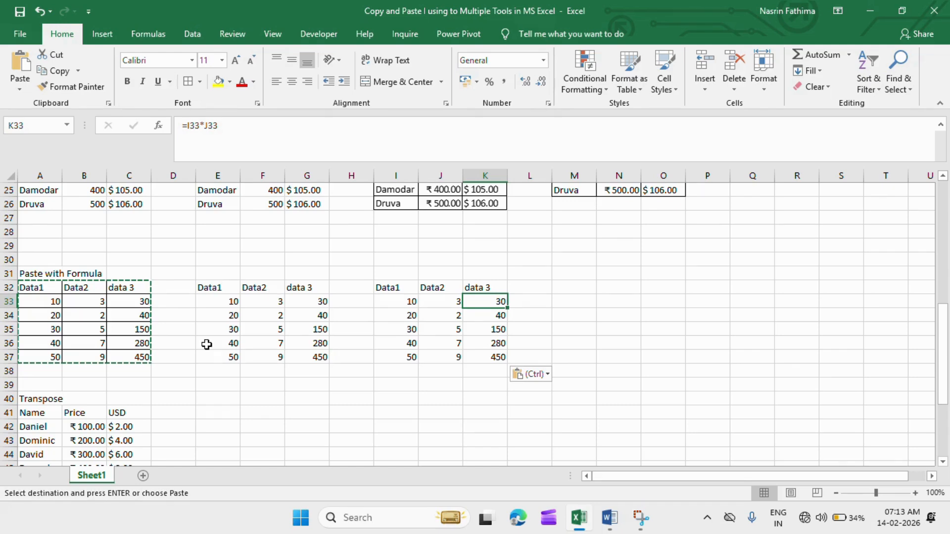
Copy the Transpose table A41:C46 and paste it transposed at E41.
{"action": "left_click", "coordinate": [28, 398]}
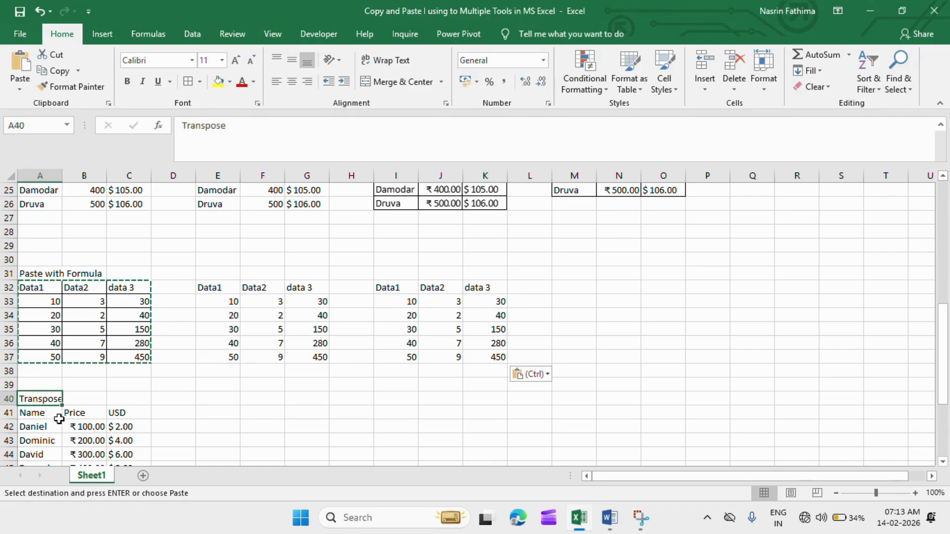
{"action": "key", "text": "Down"}
{"action": "key", "text": "Down"}
{"action": "key", "text": "Down"}
{"action": "key", "text": "Down"}
{"action": "key", "text": "Down"}
{"action": "key", "text": "Down"}
{"action": "key", "text": "Down"}
{"action": "key", "text": "Down"}
{"action": "key", "text": "Down"}
{"action": "key", "text": "Down"}
{"action": "key", "text": "Down"}
{"action": "key", "text": "Down"}
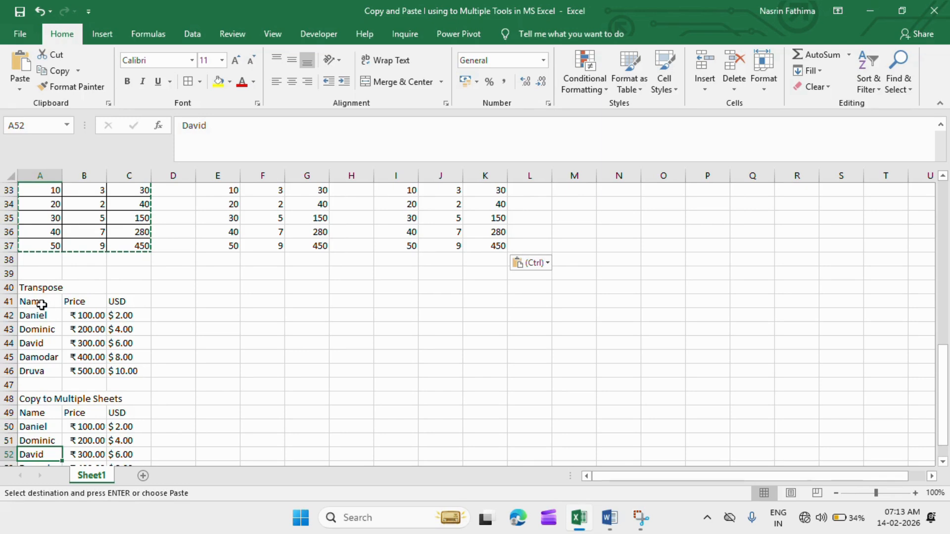
{"action": "left_click", "coordinate": [42, 300]}
{"action": "left_click_drag", "start_coordinate": [46, 301], "coordinate": [119, 372]}
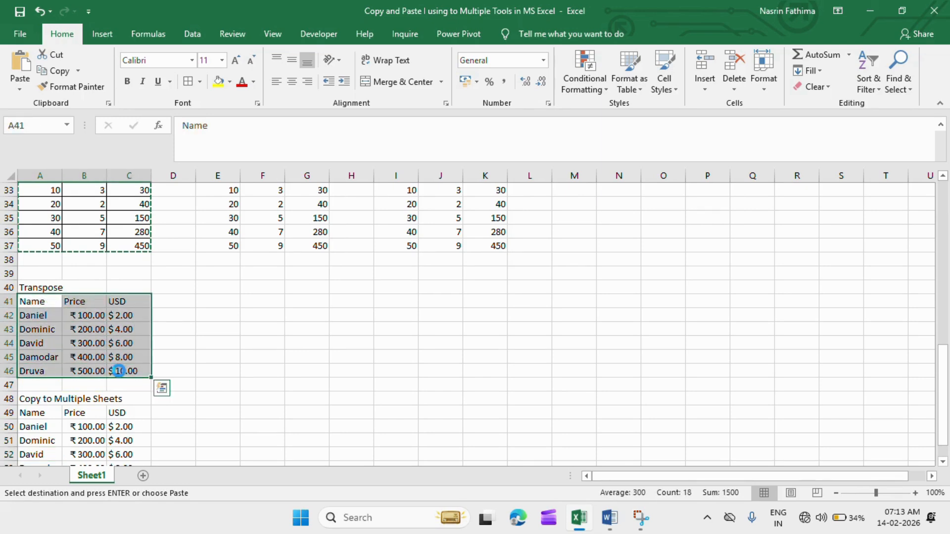
{"action": "key", "text": "ctrl+c"}
{"action": "left_click", "coordinate": [218, 302]}
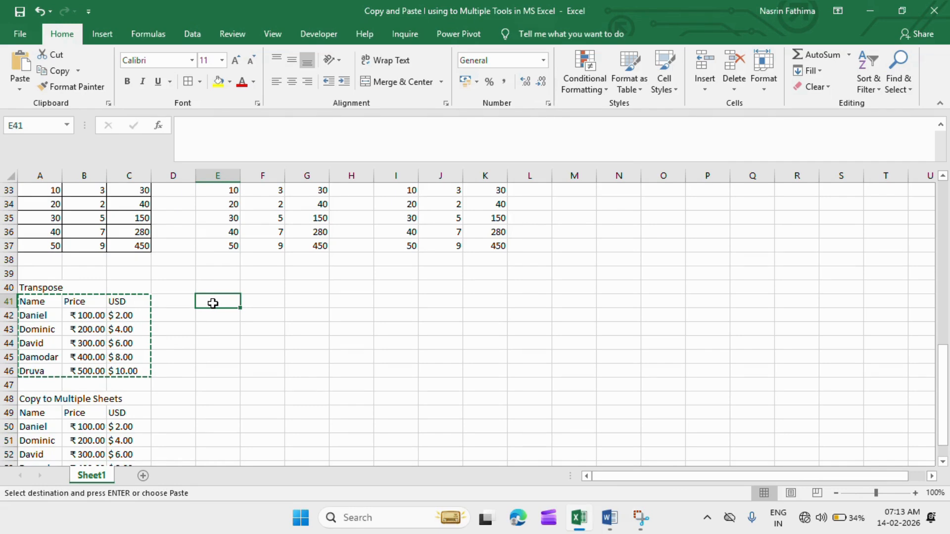
{"action": "left_click", "coordinate": [20, 90]}
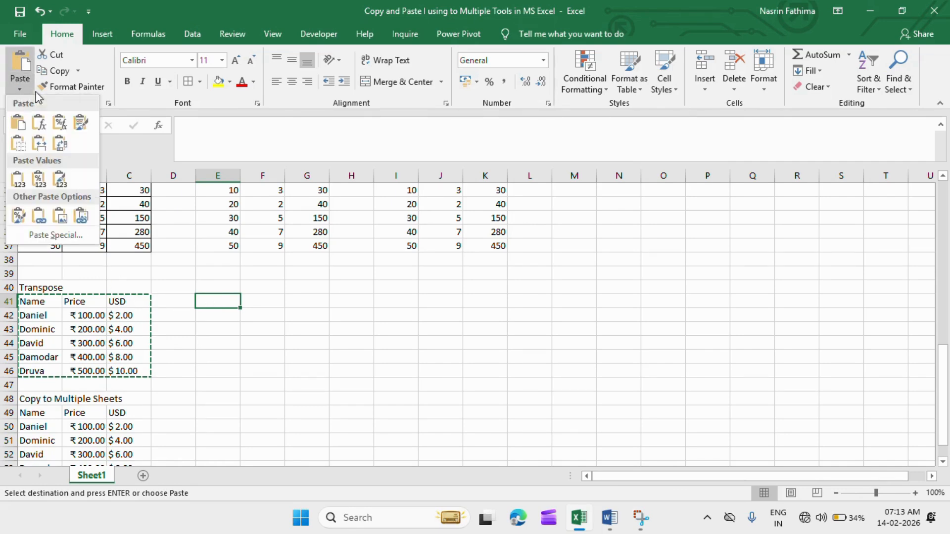
{"action": "left_click", "coordinate": [56, 147]}
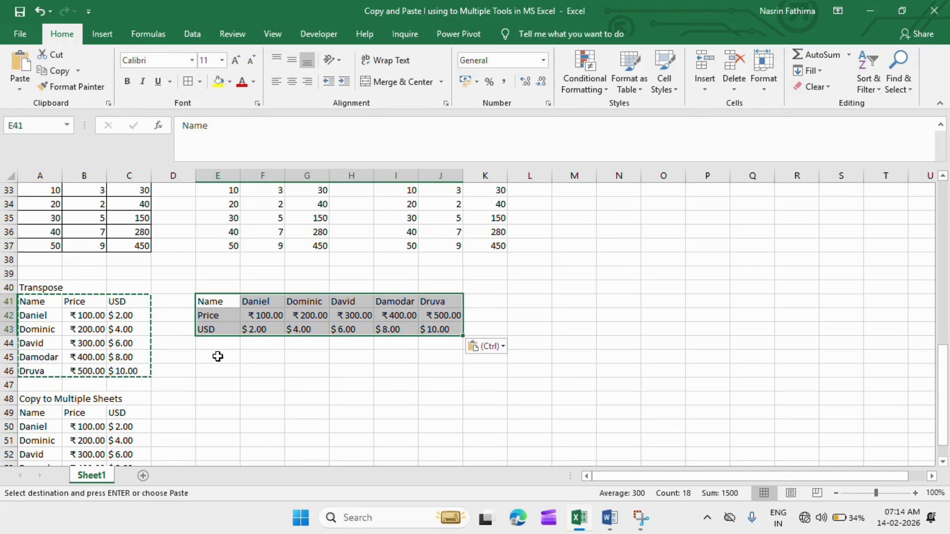
Add a new worksheet to the workbook that holds the Copy to Multiple Sheets table.
{"action": "left_click", "coordinate": [31, 399]}
{"action": "key", "text": "Down"}
{"action": "key", "text": "Down"}
{"action": "key", "text": "Down"}
{"action": "key", "text": "Down"}
{"action": "key", "text": "Down"}
{"action": "key", "text": "Down"}
{"action": "key", "text": "Down"}
{"action": "key", "text": "Down"}
{"action": "key", "text": "Down"}
{"action": "key", "text": "Down"}
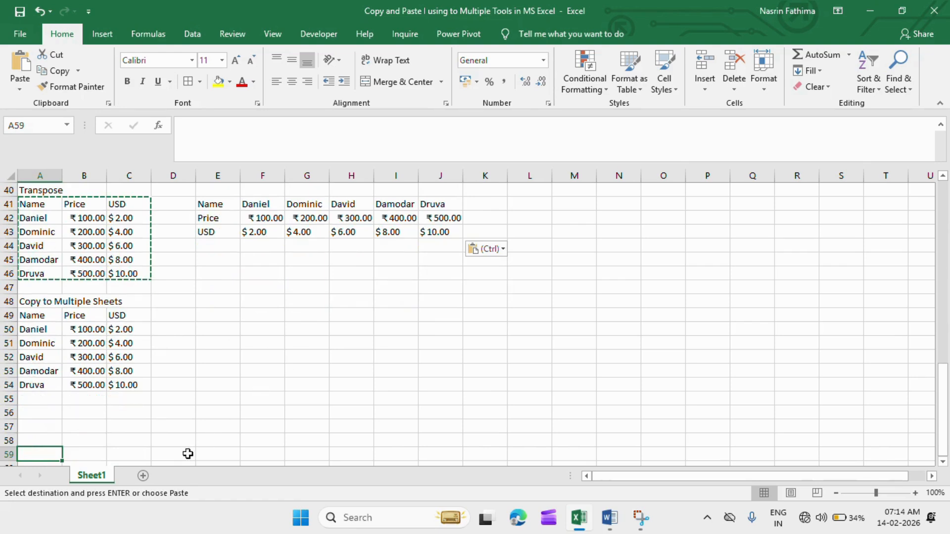
{"action": "left_click", "coordinate": [143, 476]}
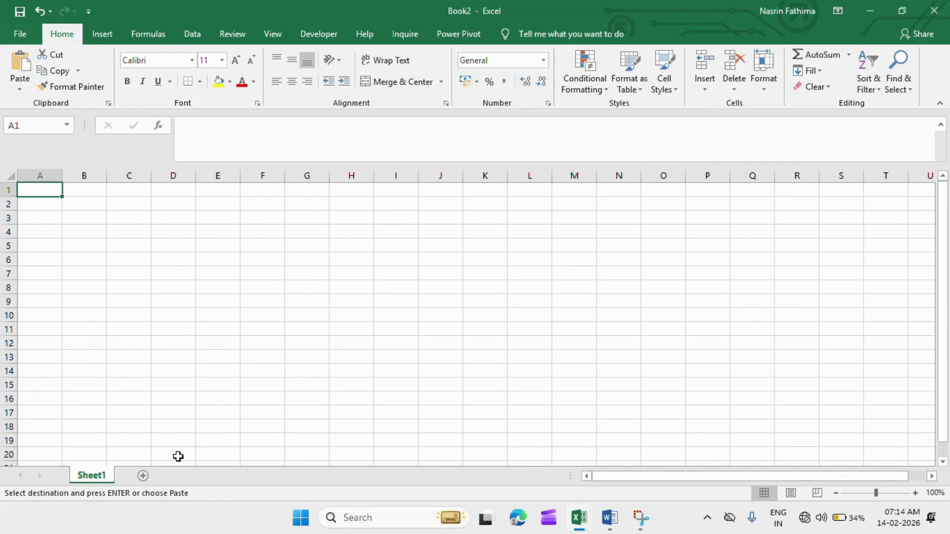
{"action": "key", "text": "alt+Tab"}
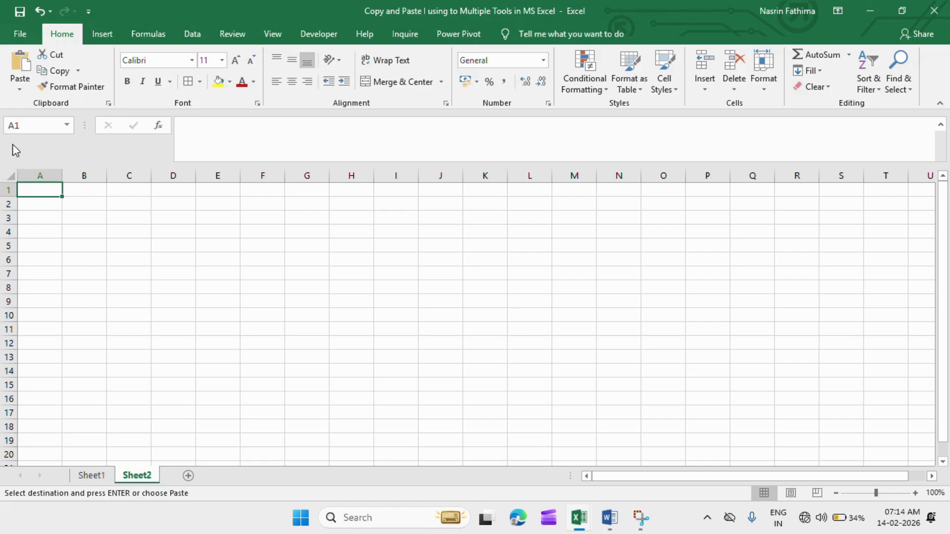
Create a new blank workbook.
{"action": "left_click", "coordinate": [22, 36]}
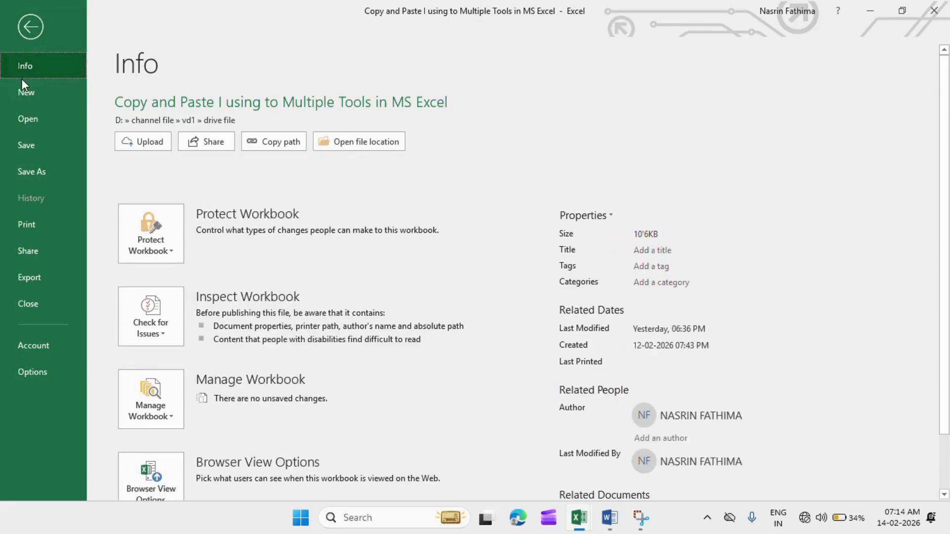
{"action": "left_click", "coordinate": [23, 93]}
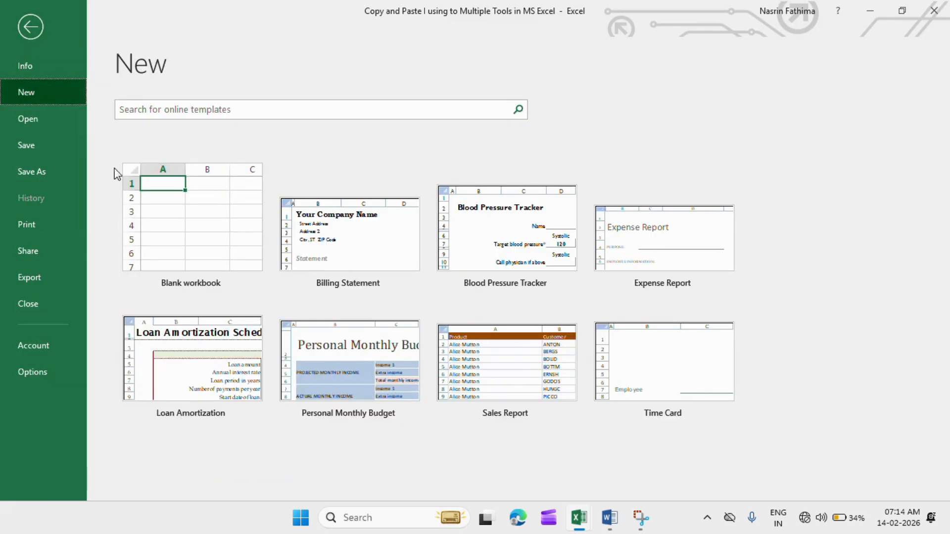
{"action": "left_click", "coordinate": [191, 233]}
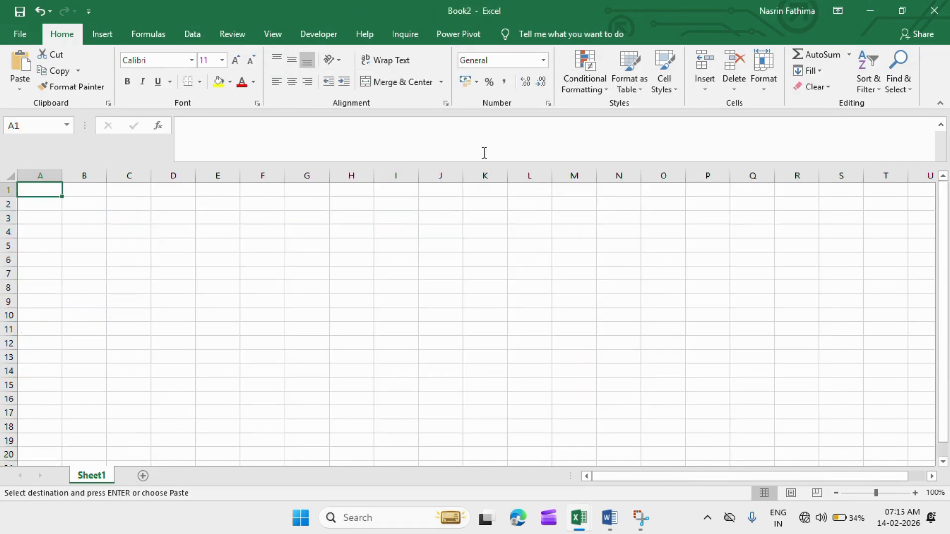
Return to Sheet1 of the Copy and Paste workbook and apply all borders to the Copy to Multiple Sheets table A49:C54.
{"action": "key", "text": "alt+Tab"}
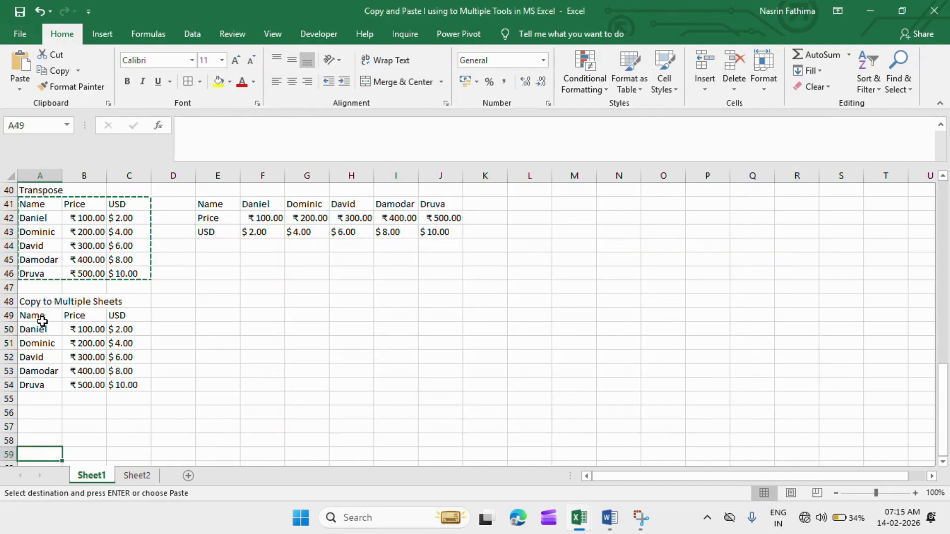
{"action": "left_click_drag", "start_coordinate": [42, 319], "coordinate": [144, 318]}
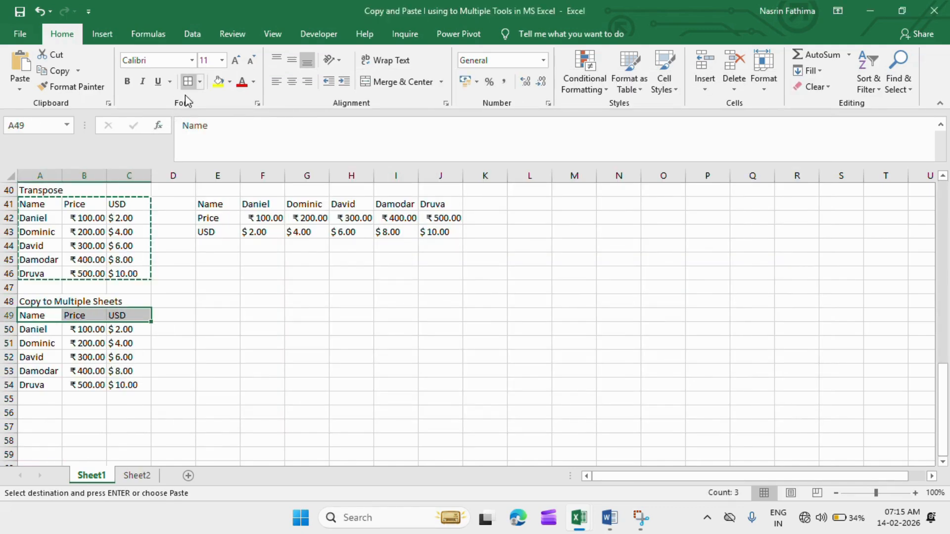
{"action": "left_click_drag", "start_coordinate": [339, 303], "coordinate": [138, 385]}
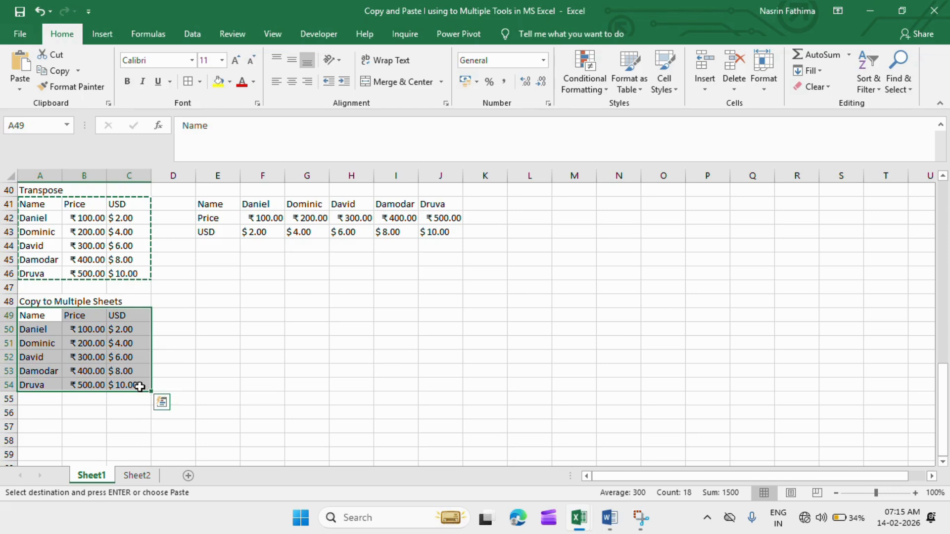
{"action": "key", "text": "Escape"}
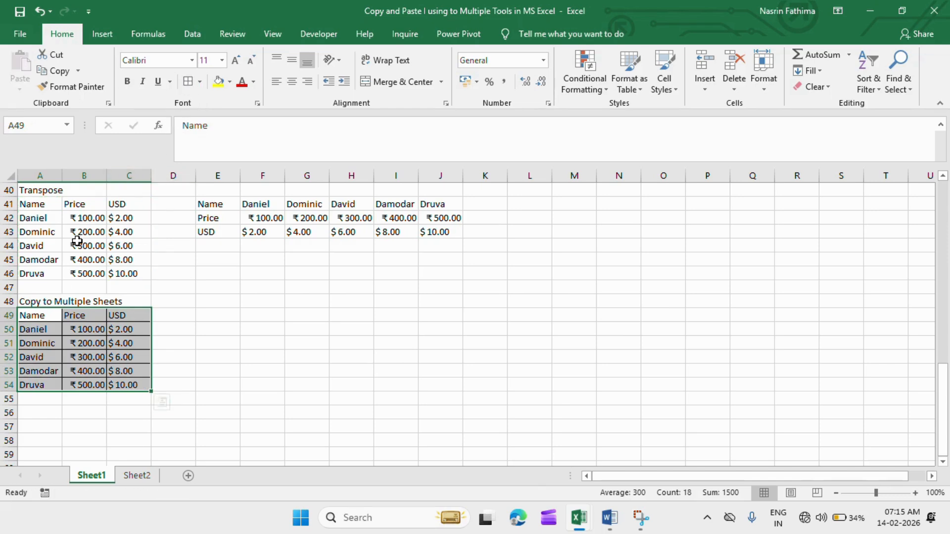
Fill the header row A49:C49 of the Copy to Multiple Sheets table with dark green.
{"action": "left_click", "coordinate": [38, 315]}
{"action": "key", "text": "shift+Right"}
{"action": "key", "text": "shift+Right"}
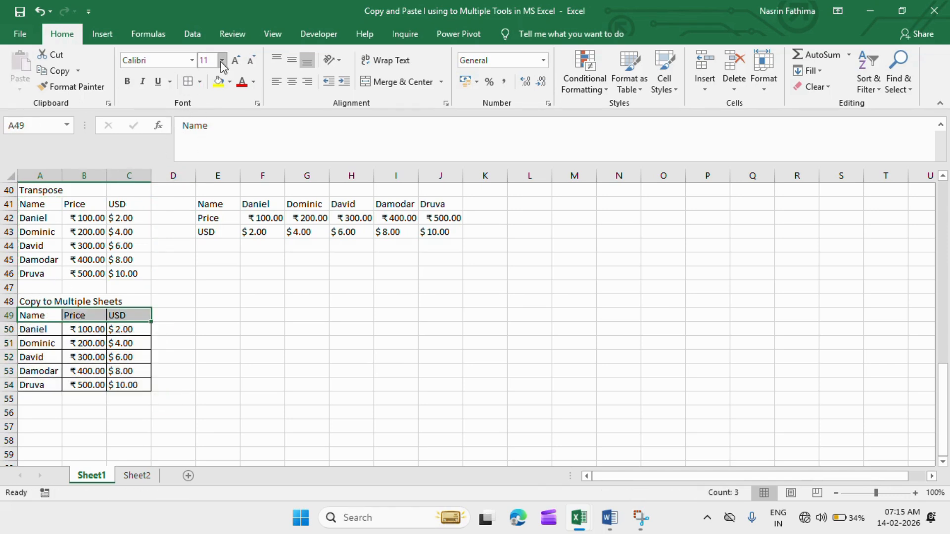
{"action": "left_click", "coordinate": [230, 82]}
{"action": "left_click", "coordinate": [324, 156]}
{"action": "left_click", "coordinate": [321, 131]}
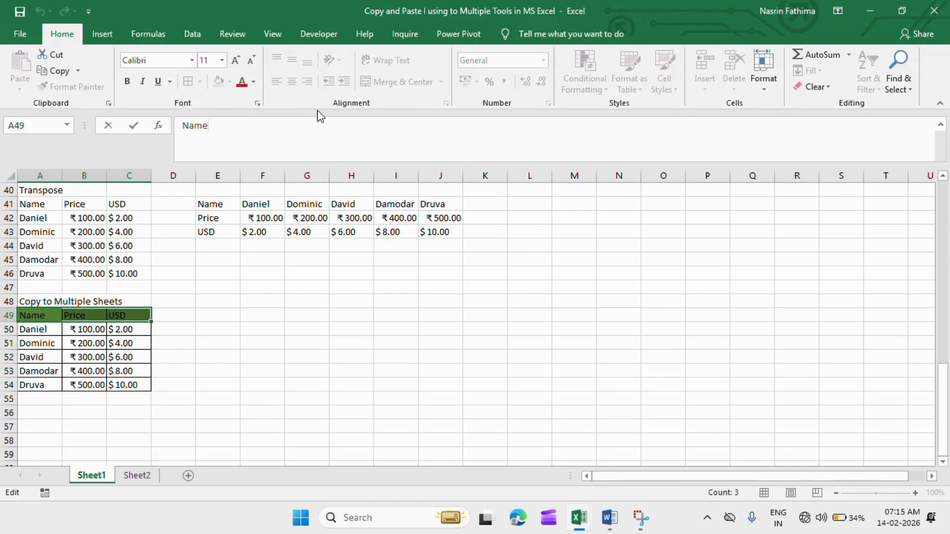
{"action": "left_click", "coordinate": [253, 82]}
{"action": "left_click", "coordinate": [245, 127]}
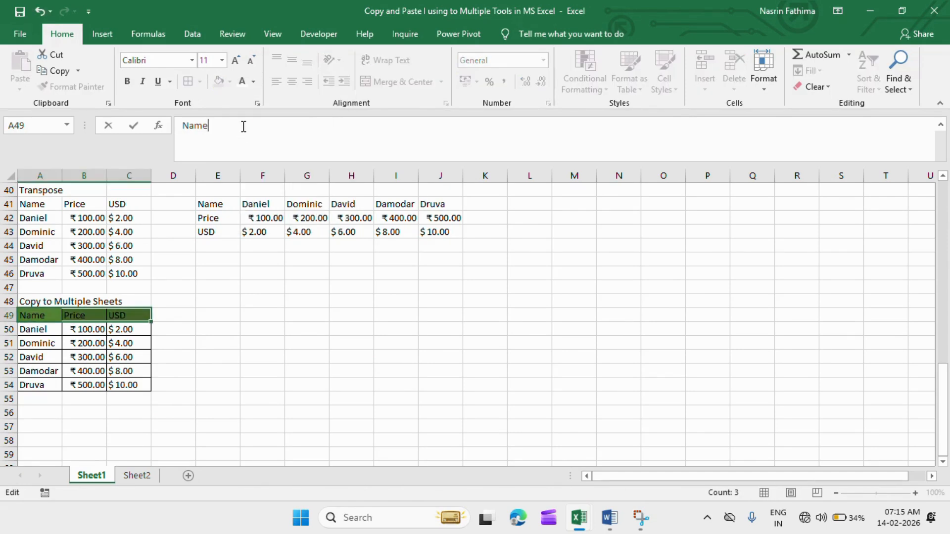
{"action": "left_click", "coordinate": [83, 339]}
{"action": "left_click", "coordinate": [198, 356]}
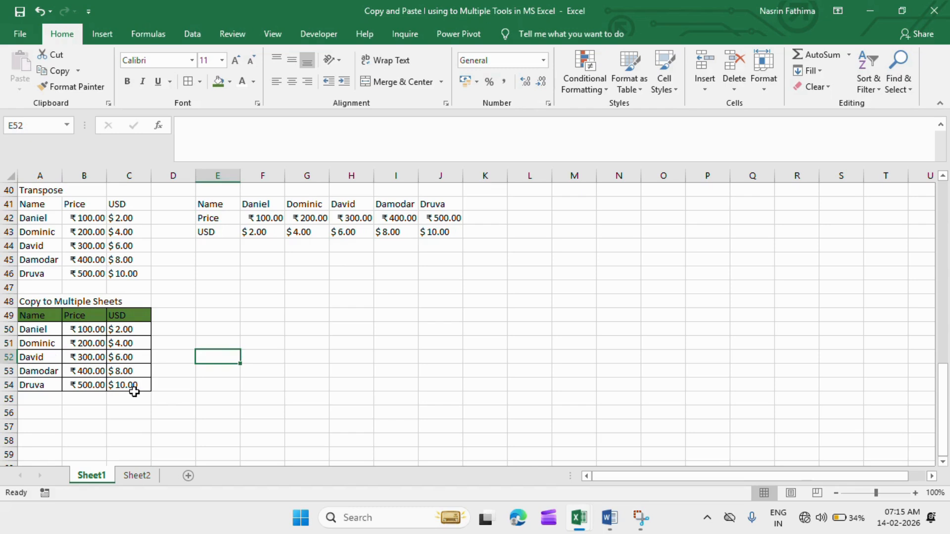
Copy the formatted table A49:C54 and paste it at A1 on Sheet2.
{"action": "left_click_drag", "start_coordinate": [32, 319], "coordinate": [126, 380]}
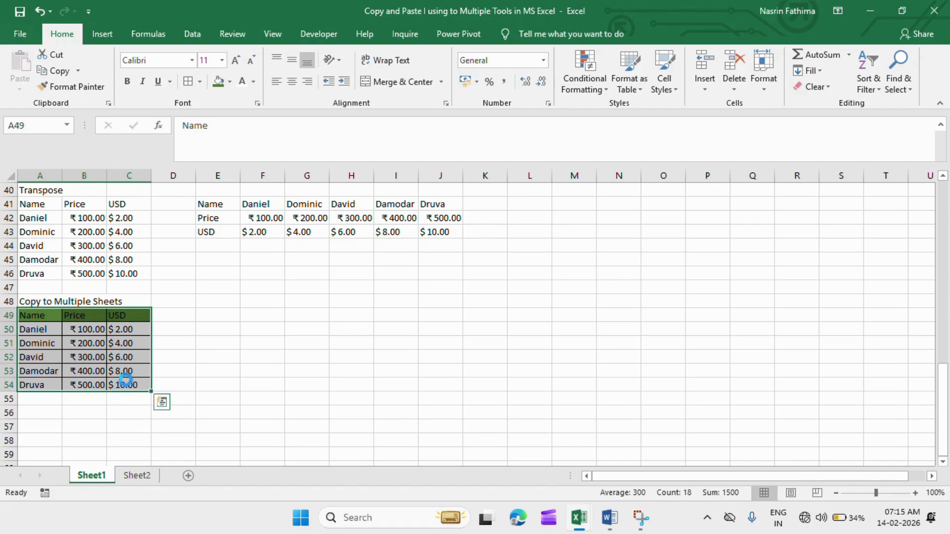
{"action": "key", "text": "ctrl+c"}
{"action": "left_click", "coordinate": [140, 480]}
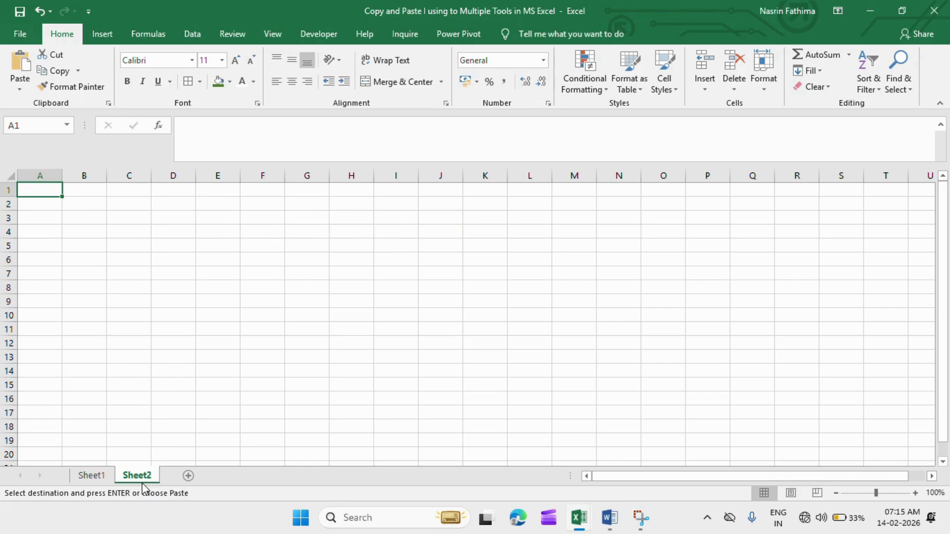
{"action": "key", "text": "ctrl+v"}
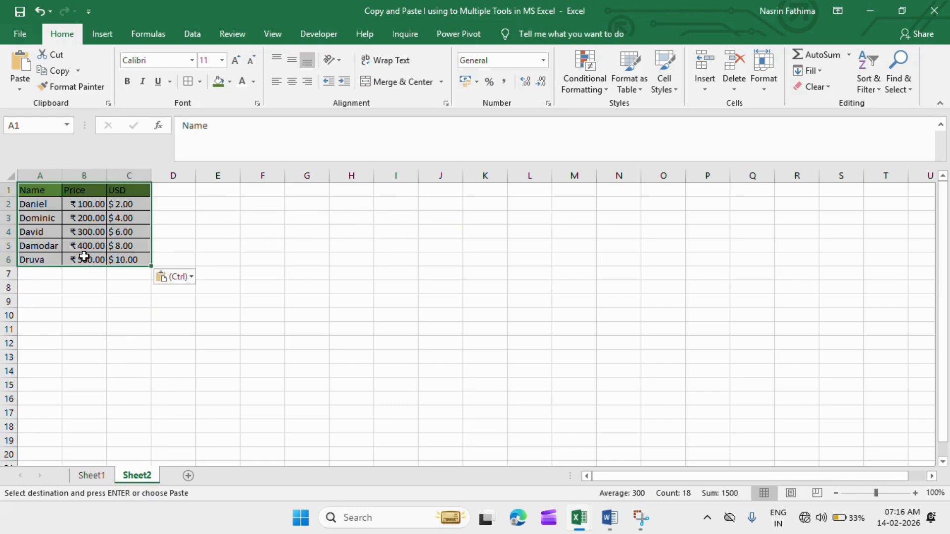
{"action": "left_click", "coordinate": [85, 191]}
Paste the copied table with the Formulas option at E1 on Sheet2.
{"action": "left_click", "coordinate": [211, 206]}
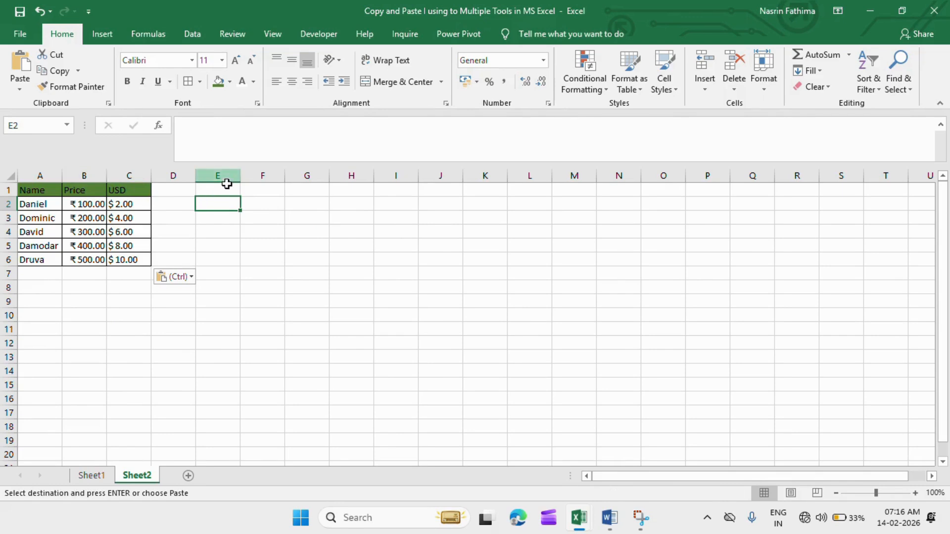
{"action": "left_click", "coordinate": [212, 190]}
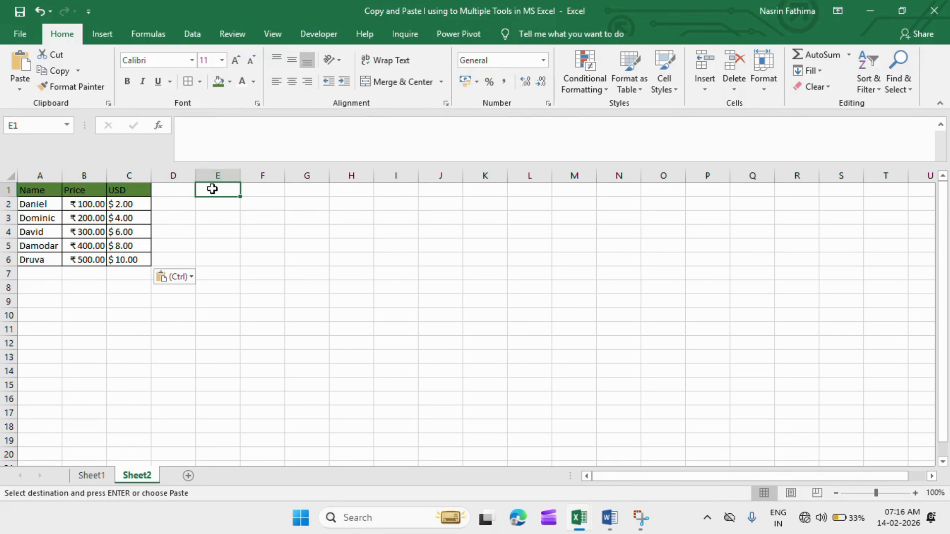
{"action": "left_click", "coordinate": [16, 88]}
{"action": "left_click", "coordinate": [39, 124]}
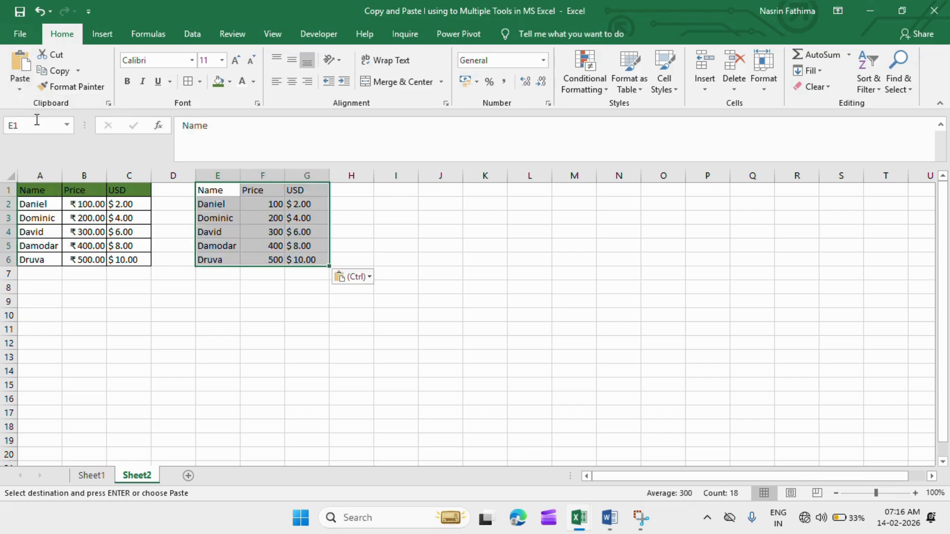
Paste the copied table transposed at I1 on Sheet2.
{"action": "left_click", "coordinate": [390, 193]}
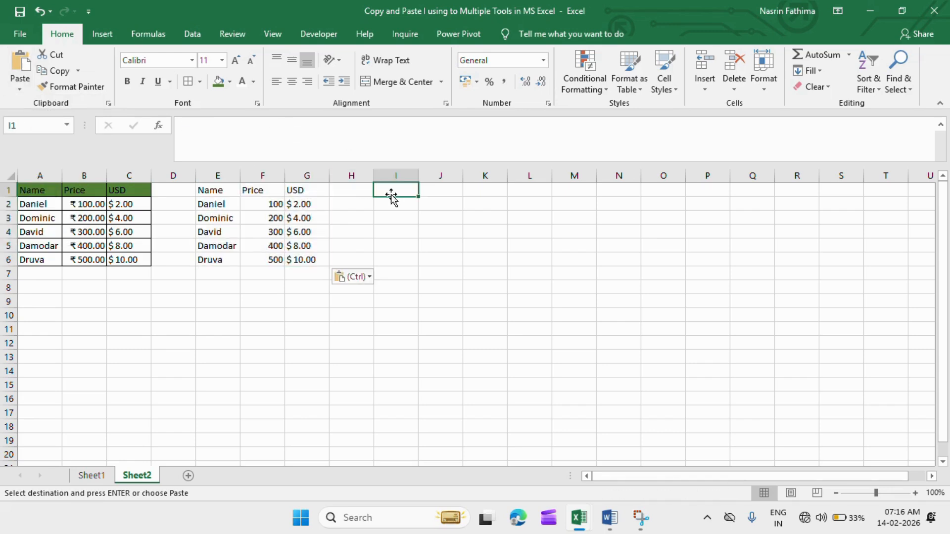
{"action": "left_click", "coordinate": [20, 89]}
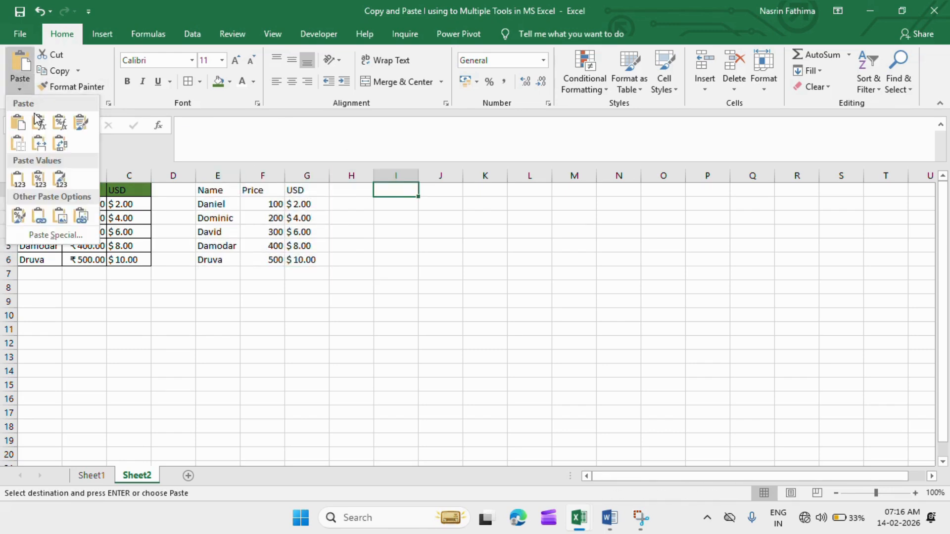
{"action": "left_click", "coordinate": [61, 145]}
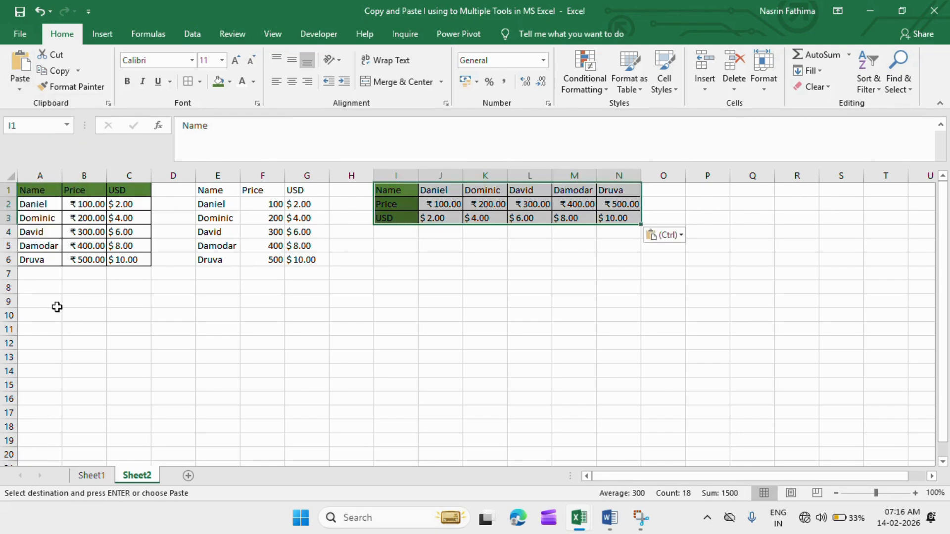
Paste the copied table with the Values & Source Formatting option at A9.
{"action": "left_click", "coordinate": [38, 301]}
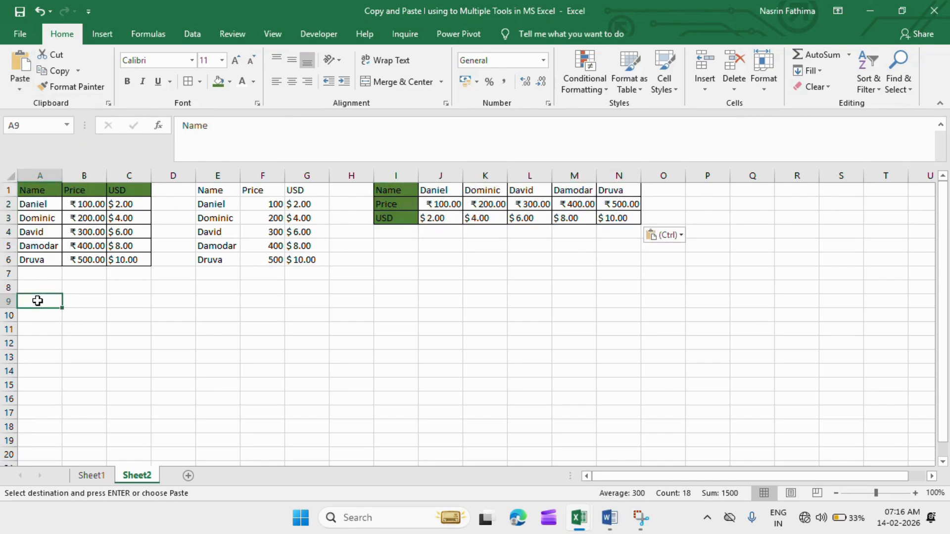
{"action": "left_click", "coordinate": [20, 89]}
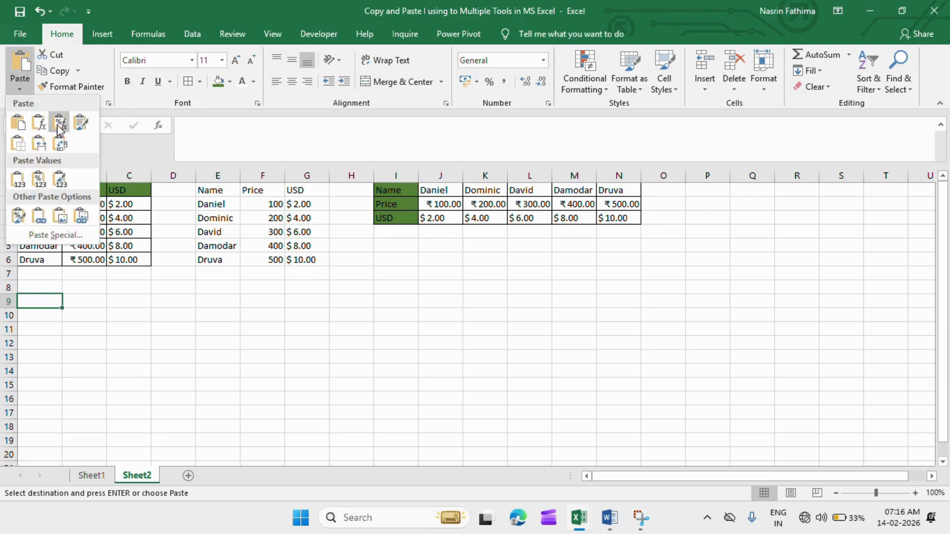
{"action": "left_click", "coordinate": [59, 180]}
Paste the copied table as a picture at E9.
{"action": "left_click", "coordinate": [223, 303]}
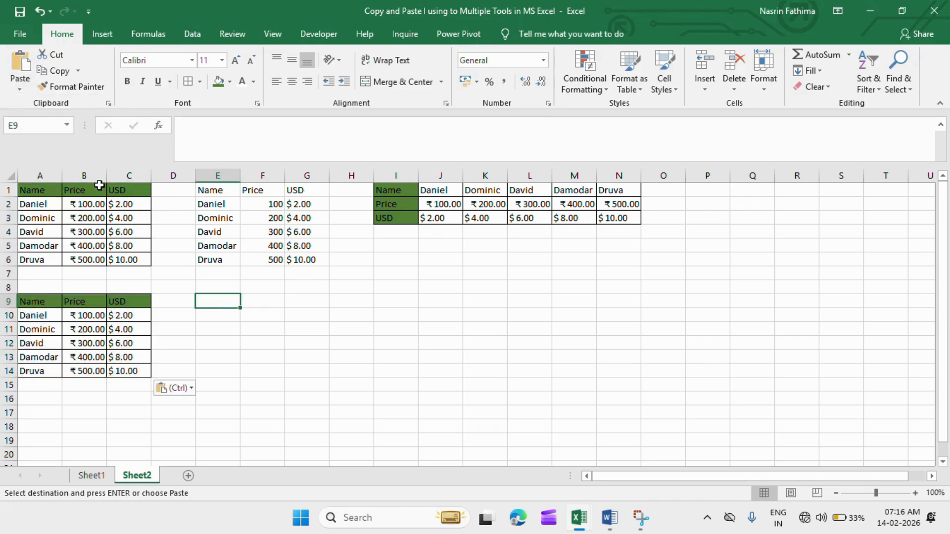
{"action": "left_click", "coordinate": [20, 89]}
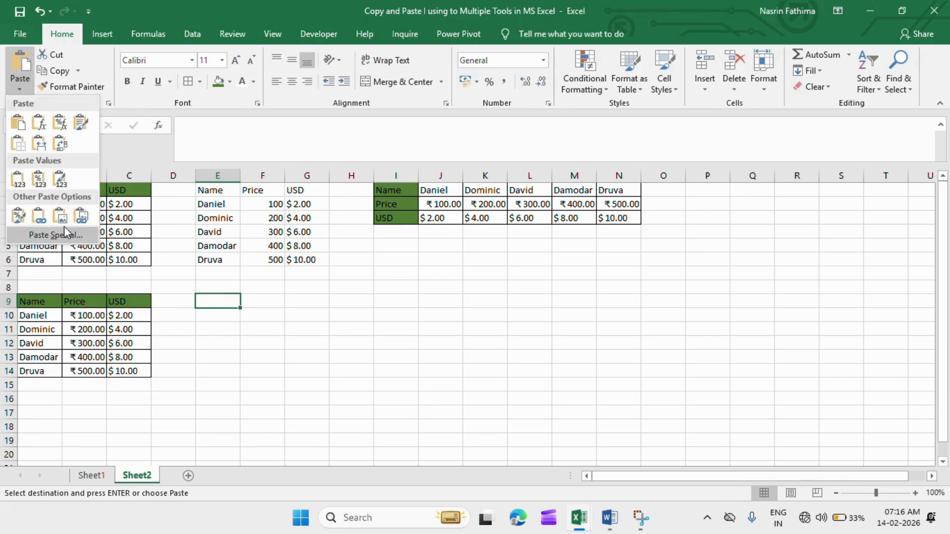
{"action": "left_click", "coordinate": [61, 218]}
{"action": "left_click", "coordinate": [411, 303]}
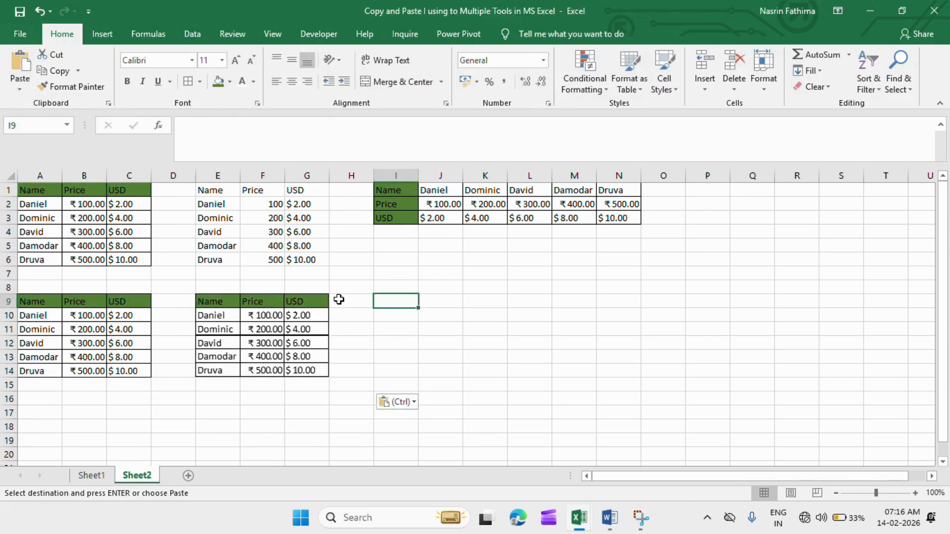
{"action": "left_click", "coordinate": [20, 89]}
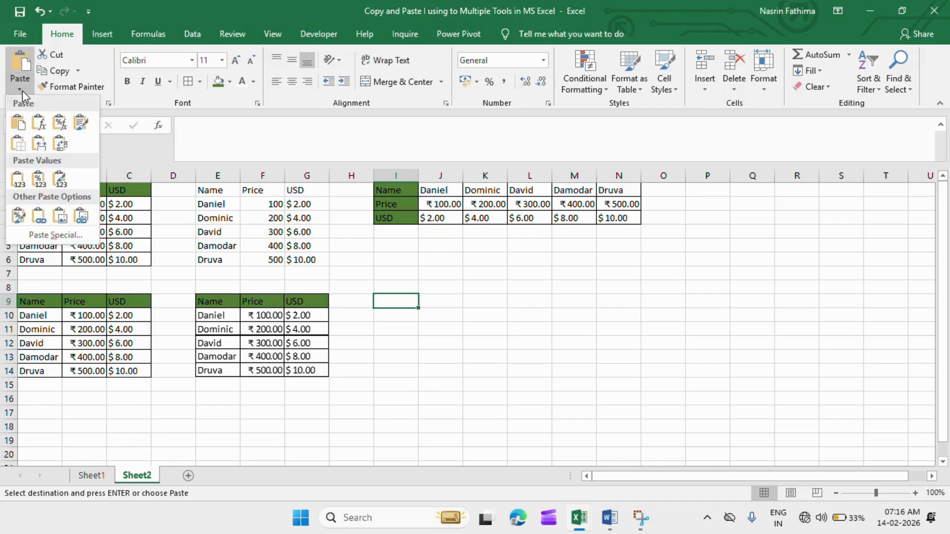
{"action": "left_click", "coordinate": [390, 394]}
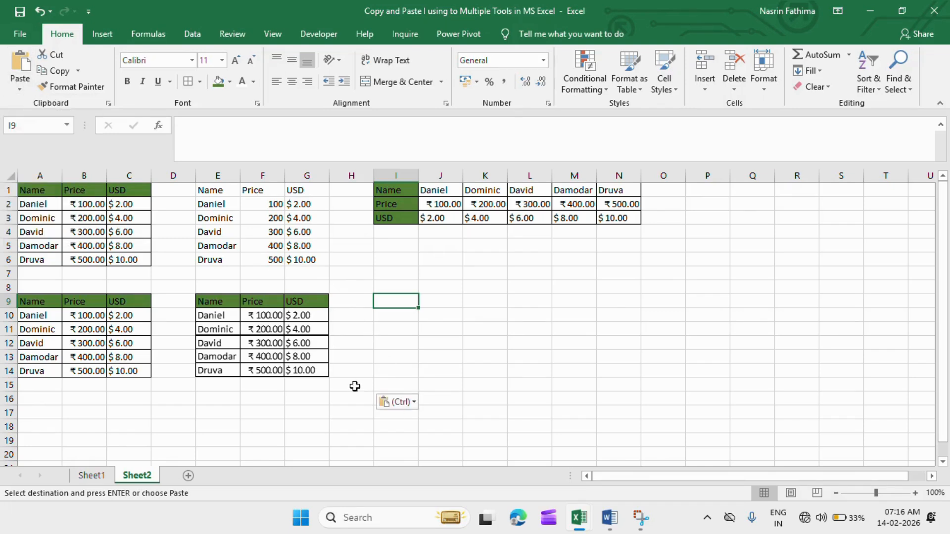
{"action": "key", "text": "Escape"}
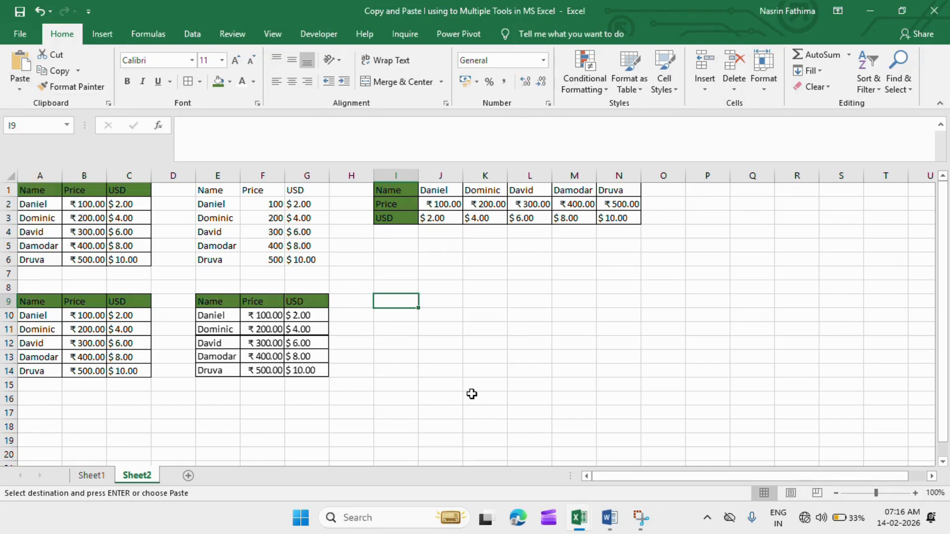
In a new workbook, paste the copied table as values at A1 and with the Formulas option at F2.
{"action": "key", "text": "ctrl+n"}
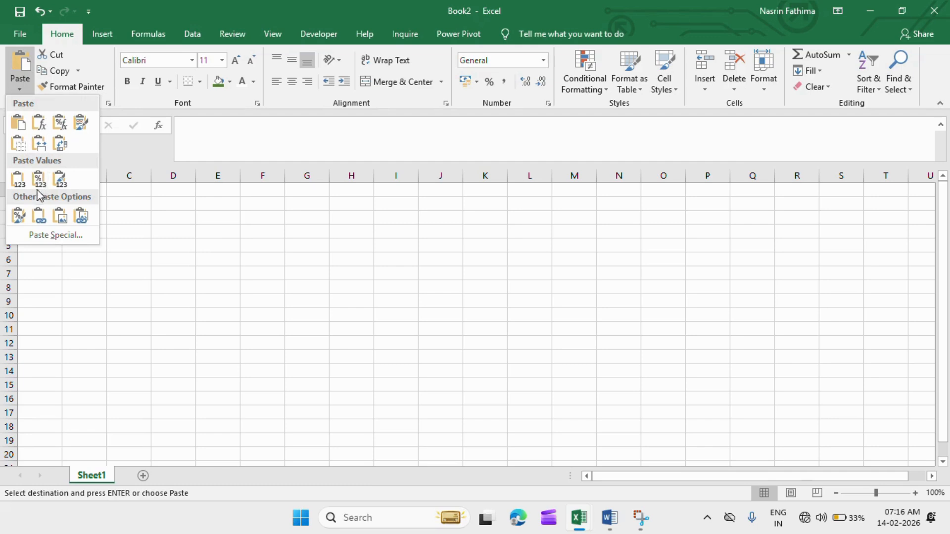
{"action": "left_click", "coordinate": [17, 179]}
{"action": "left_click", "coordinate": [252, 202]}
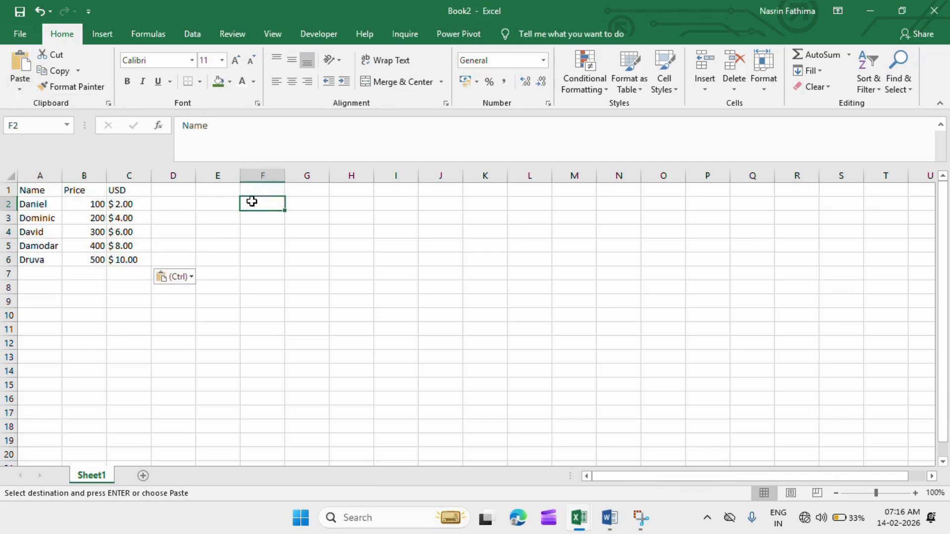
{"action": "left_click", "coordinate": [22, 90]}
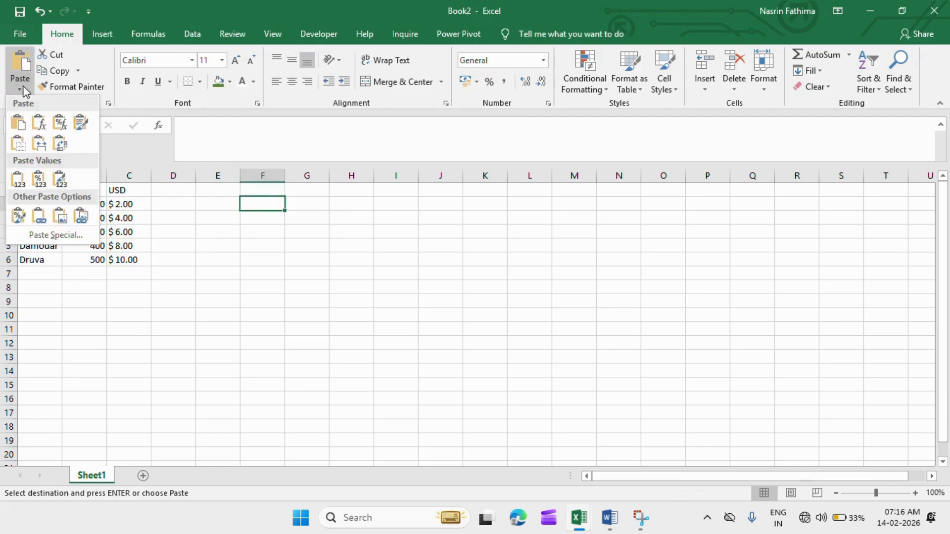
{"action": "left_click", "coordinate": [38, 122]}
Paste the copied table as a picture at I2 of the new workbook.
{"action": "left_click", "coordinate": [410, 206]}
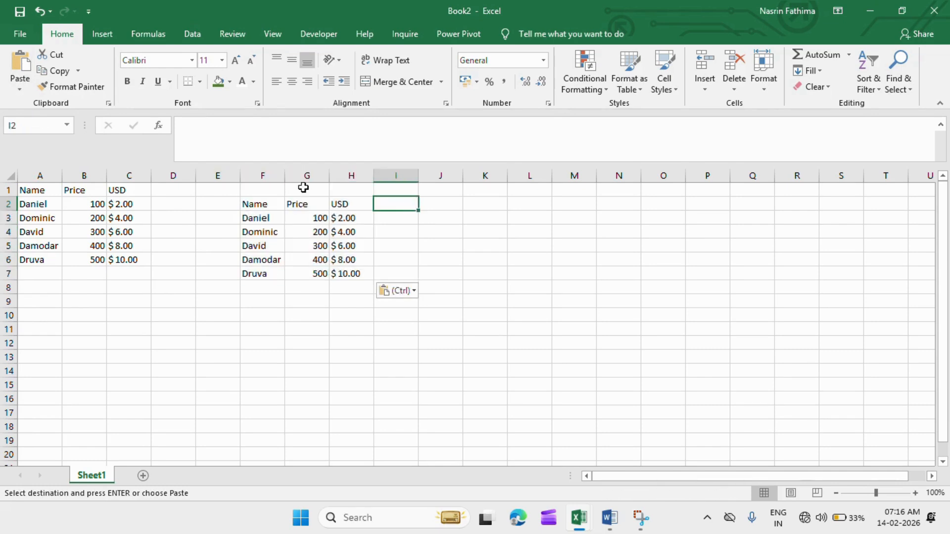
{"action": "left_click", "coordinate": [20, 89]}
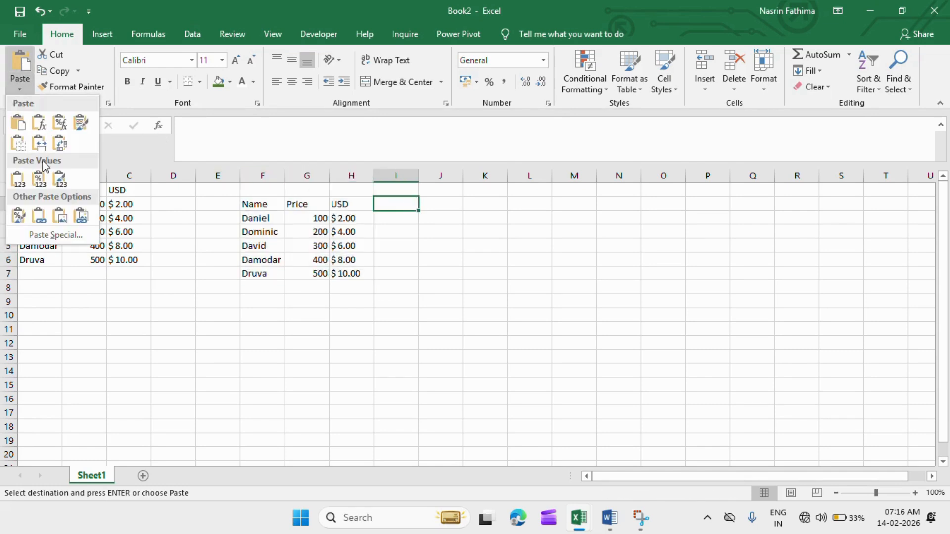
{"action": "left_click", "coordinate": [59, 218]}
{"action": "left_click", "coordinate": [56, 220]}
{"action": "left_click", "coordinate": [115, 360]}
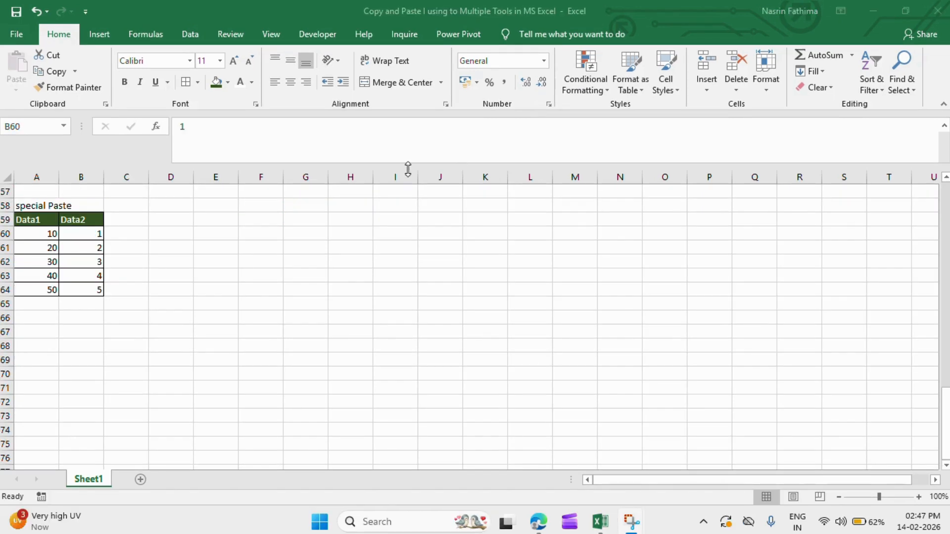
Copy the Data1 values in A60:A64 of the special Paste table.
{"action": "left_click", "coordinate": [36, 231]}
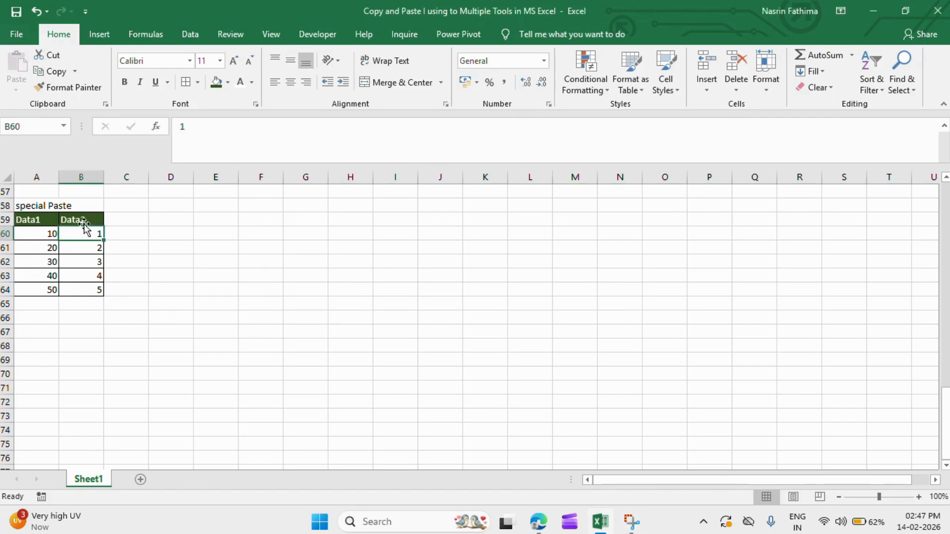
{"action": "left_click", "coordinate": [37, 232]}
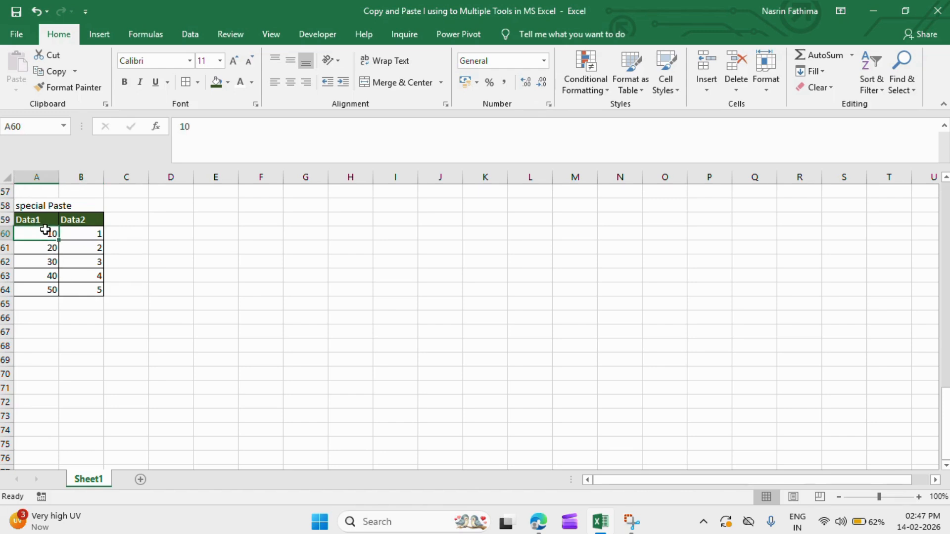
{"action": "left_click", "coordinate": [89, 234]}
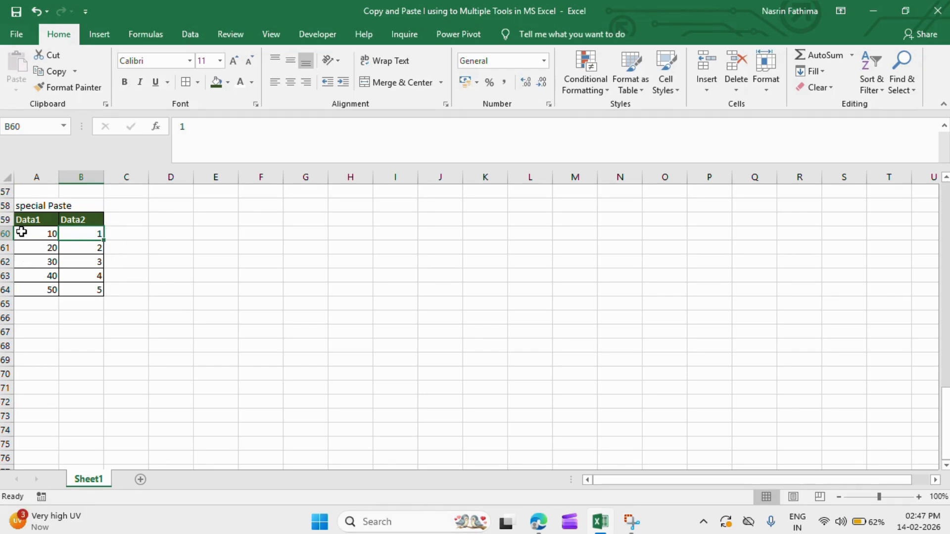
{"action": "left_click_drag", "start_coordinate": [22, 231], "coordinate": [43, 290]}
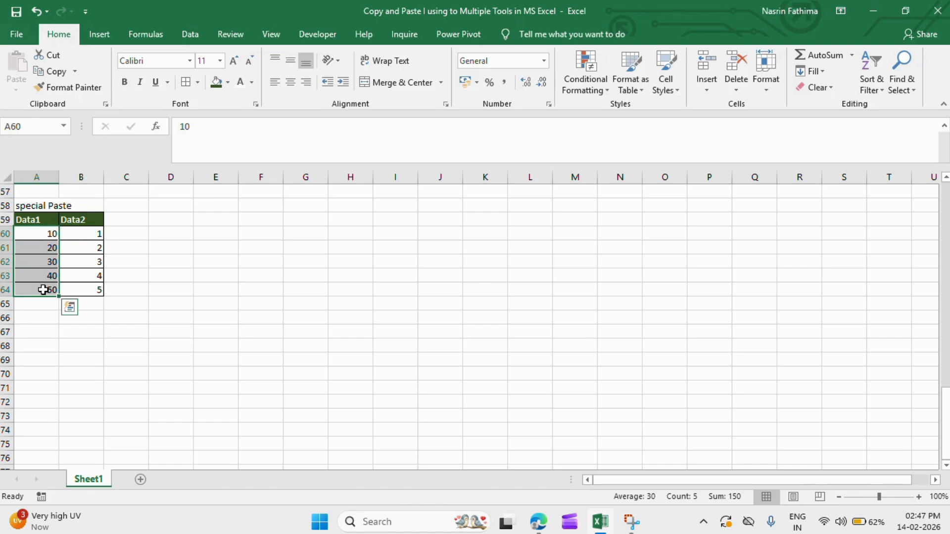
{"action": "key", "text": "ctrl+c"}
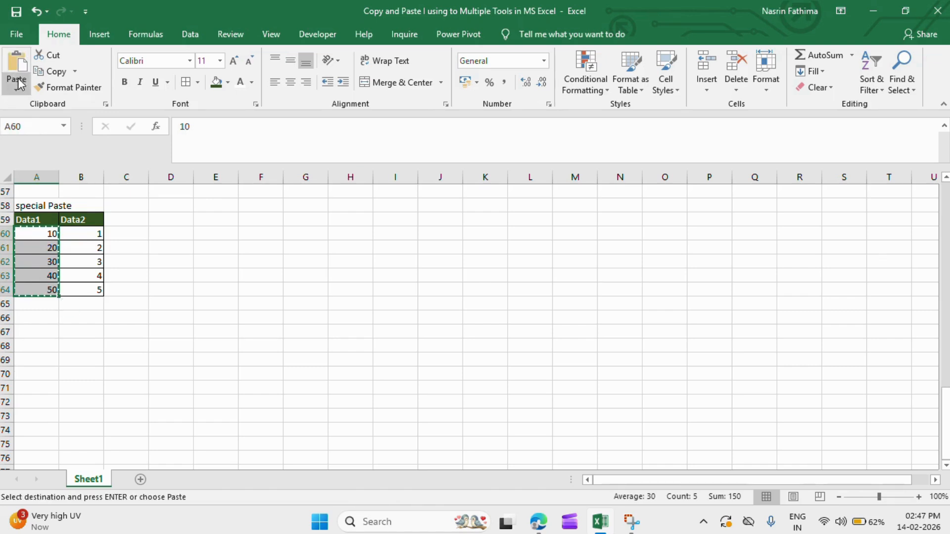
Multiply the Data2 values by the copied Data1 values with Paste Special at B60, and undo that paste.
{"action": "left_click", "coordinate": [83, 232]}
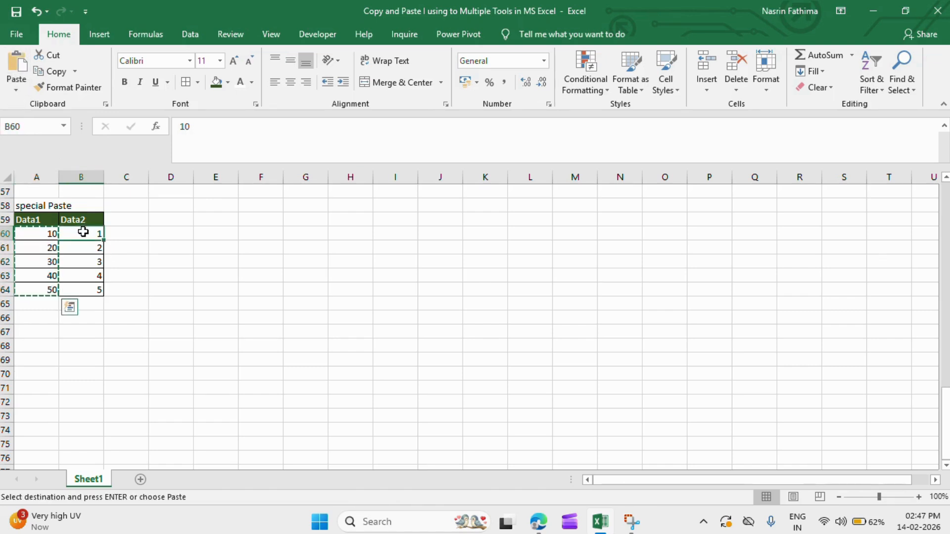
{"action": "left_click", "coordinate": [17, 91]}
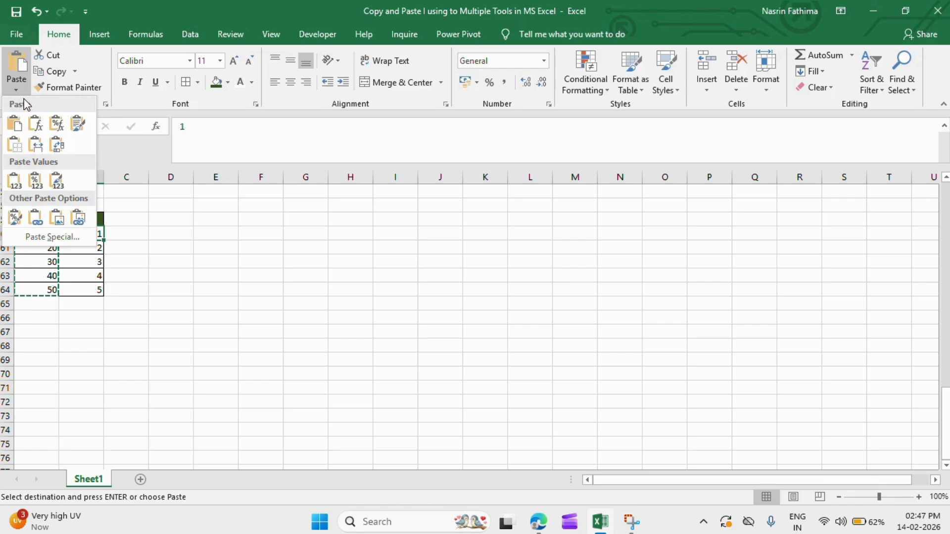
{"action": "left_click", "coordinate": [52, 237]}
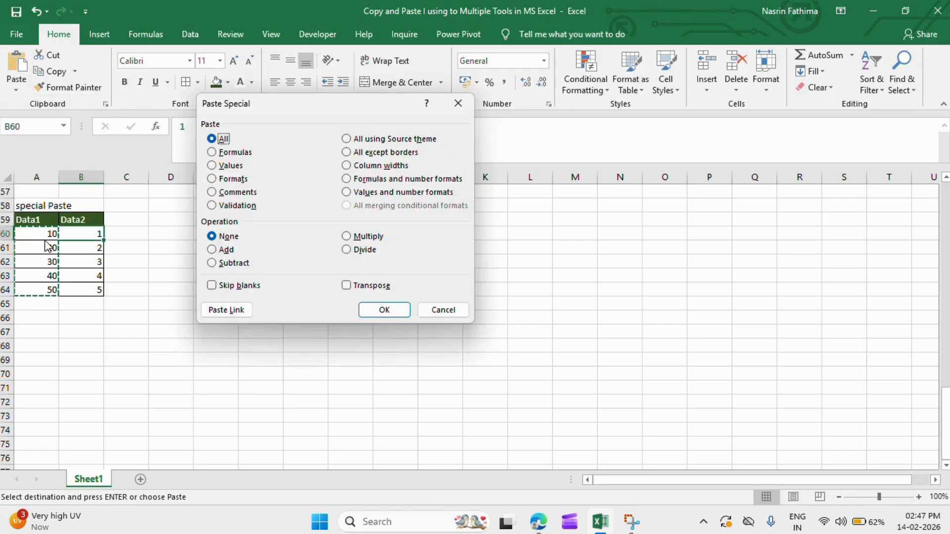
{"action": "left_click", "coordinate": [346, 236]}
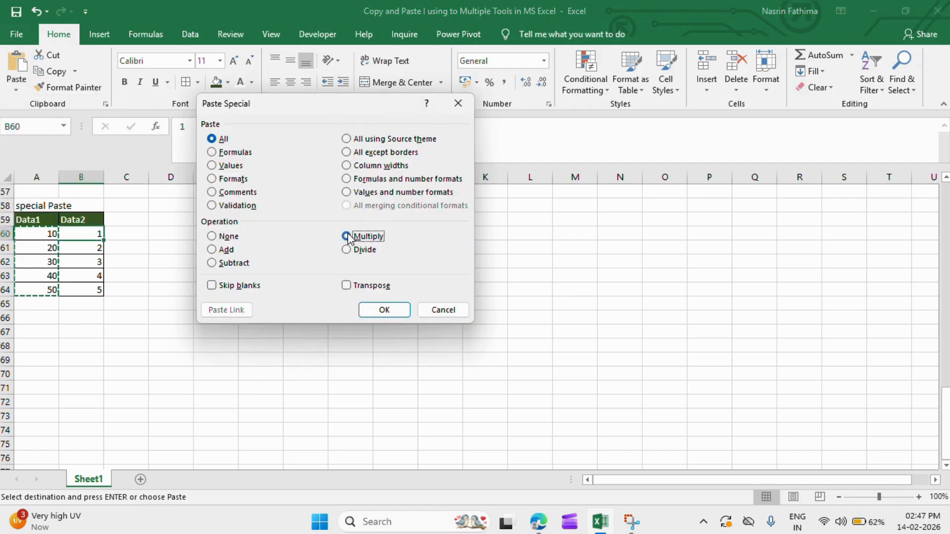
{"action": "left_click", "coordinate": [384, 311]}
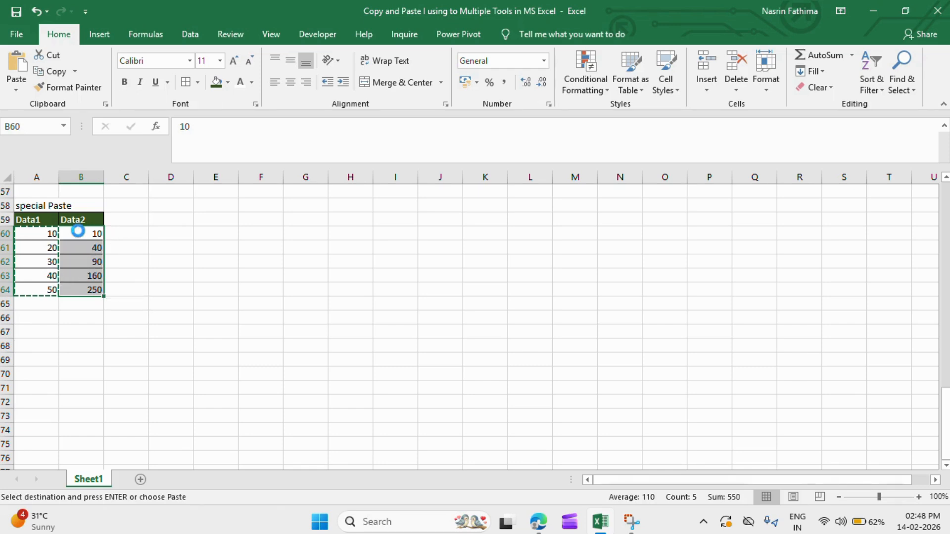
{"action": "key", "text": "ctrl+z"}
{"action": "left_click", "coordinate": [156, 262]}
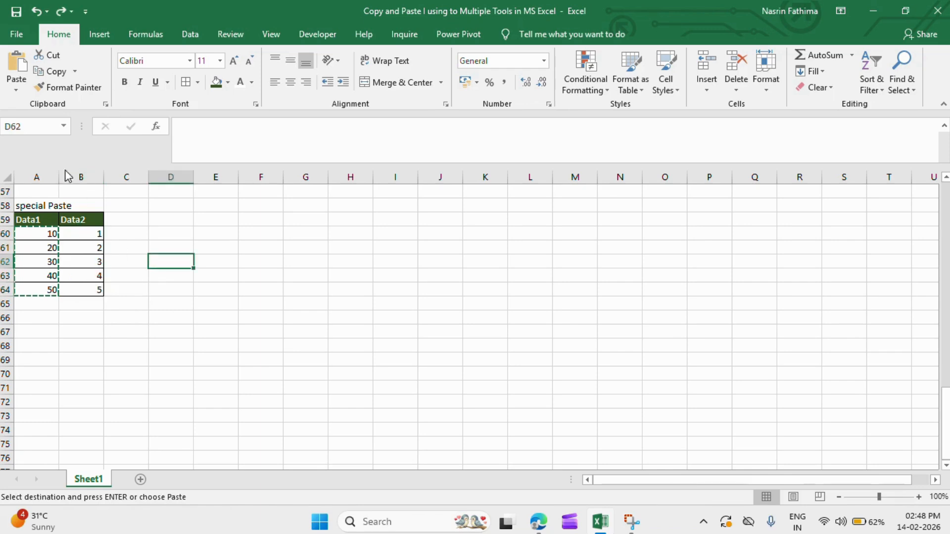
Add the copied Data1 values to the Data2 values with Paste Special at B60.
{"action": "left_click", "coordinate": [80, 239]}
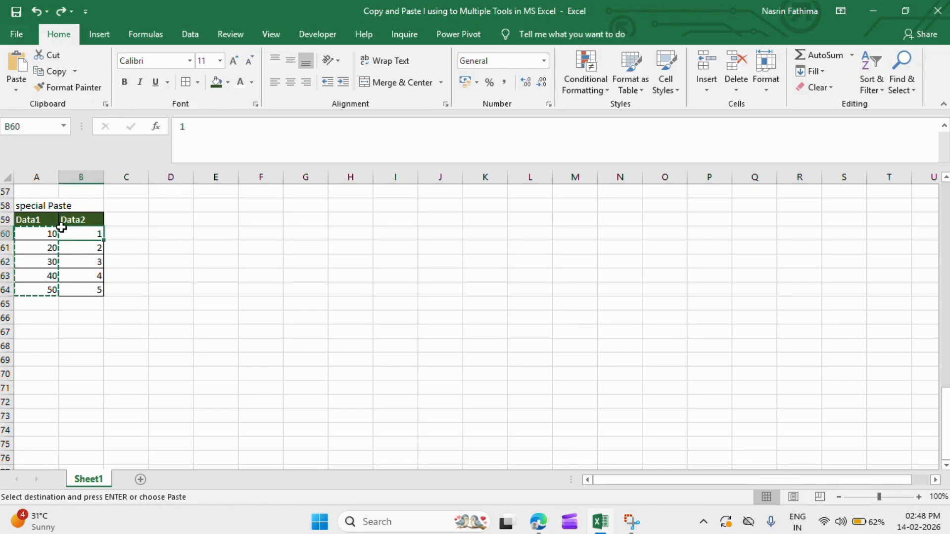
{"action": "left_click", "coordinate": [16, 89]}
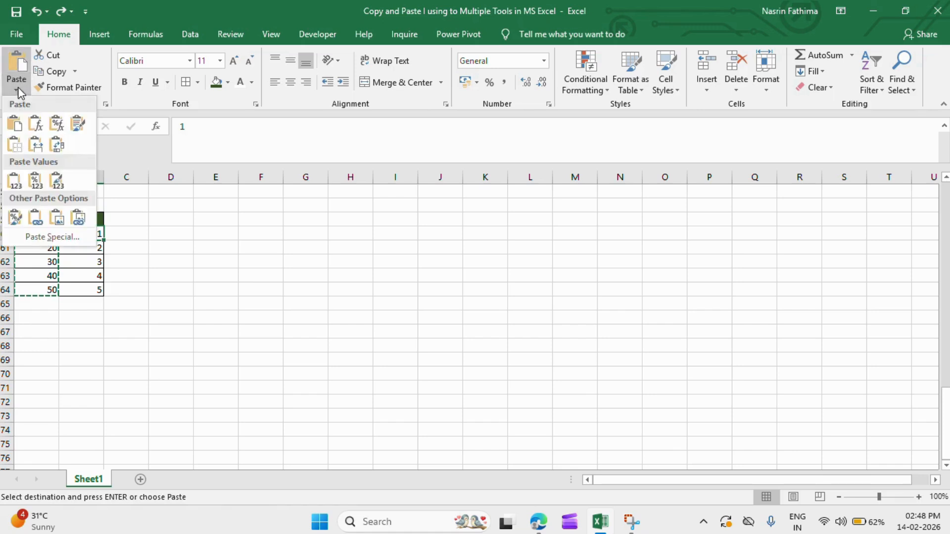
{"action": "left_click", "coordinate": [61, 238]}
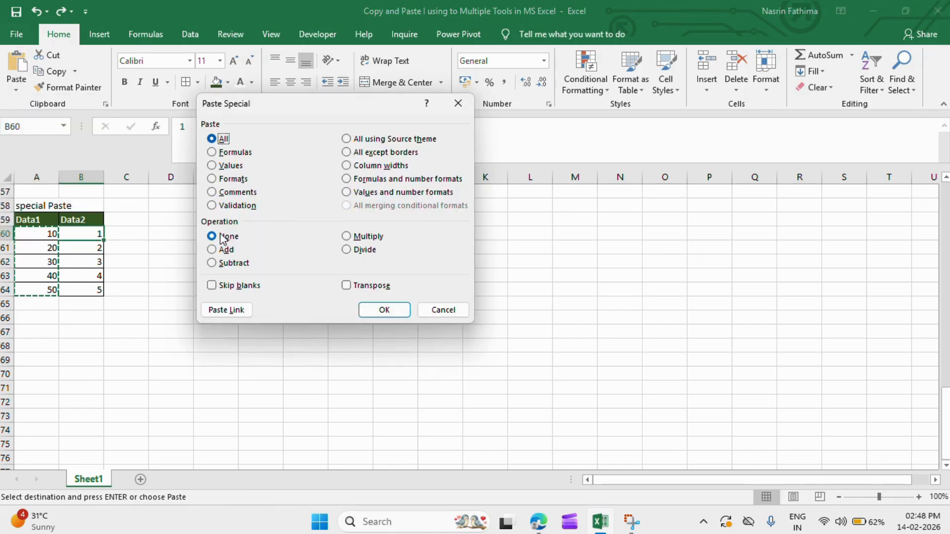
{"action": "left_click", "coordinate": [218, 250]}
{"action": "left_click", "coordinate": [384, 310]}
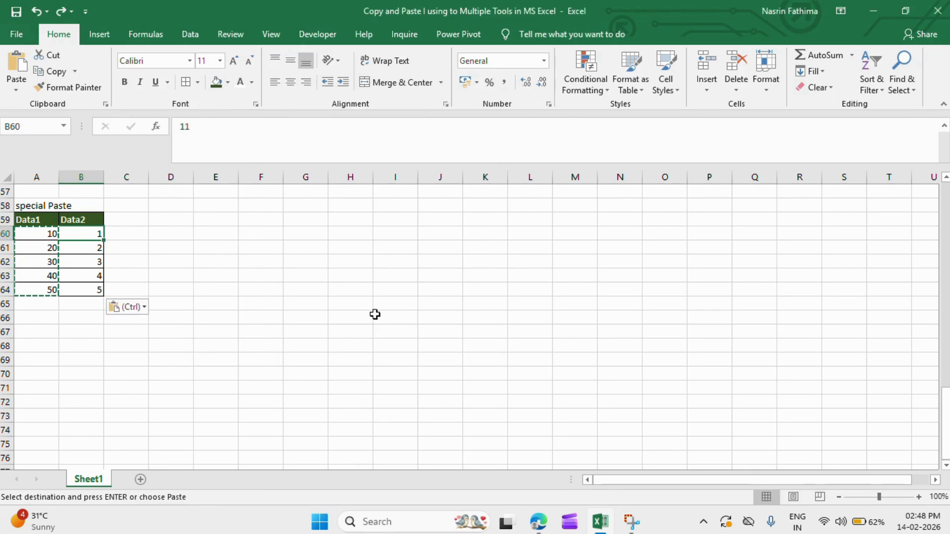